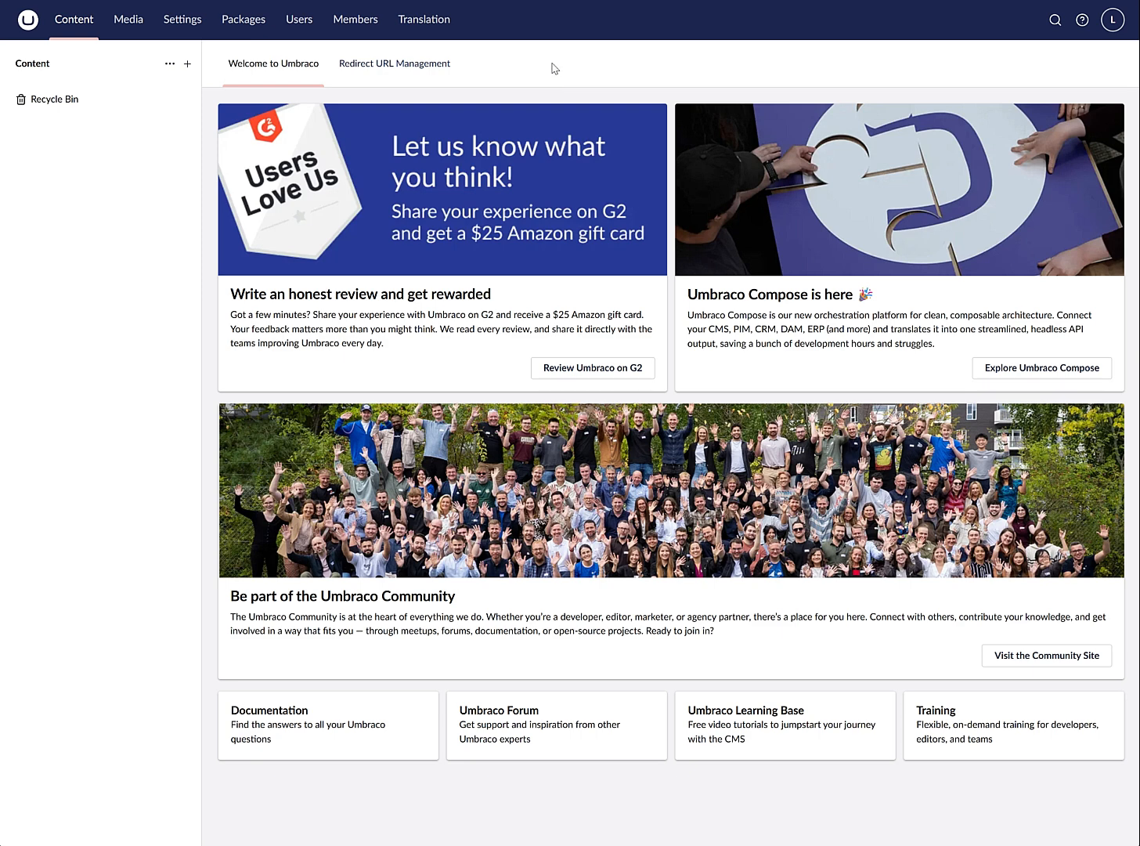
Look at the Product document type's design in the Settings section.
left_click(181, 21)
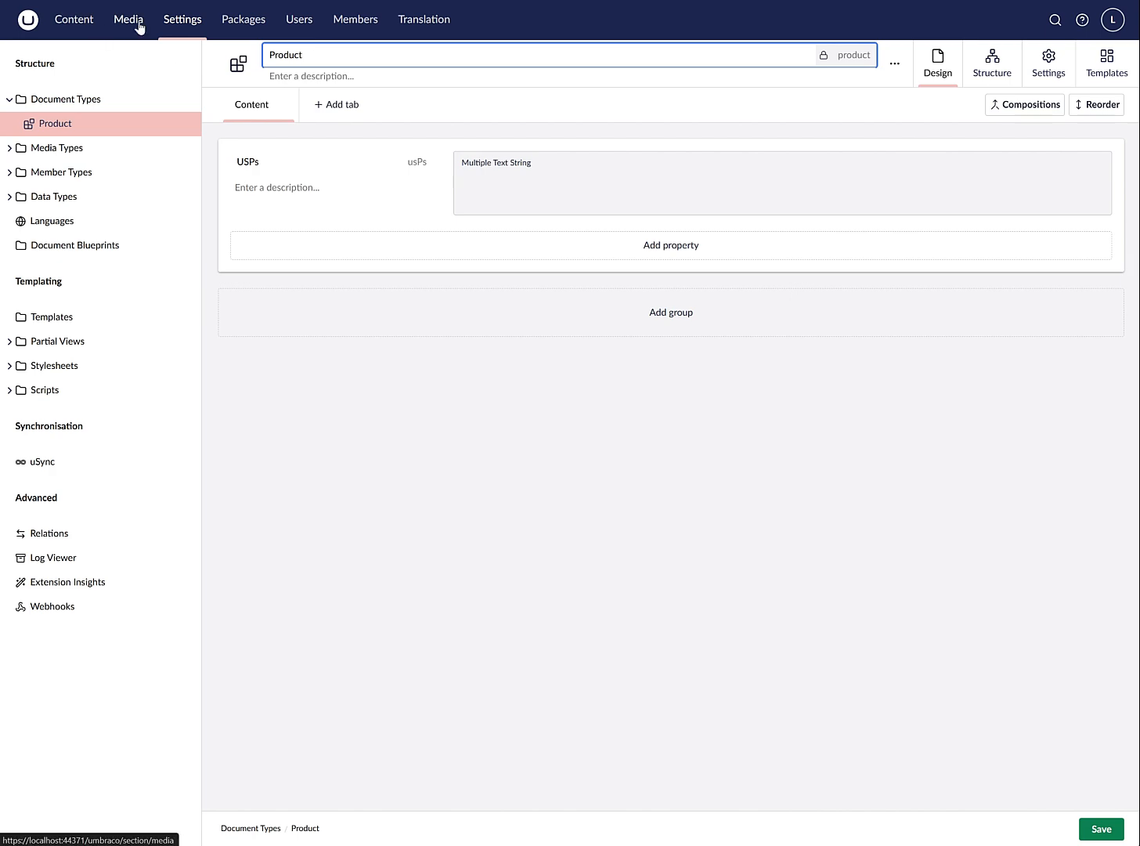
left_click(75, 25)
Give the Administrators user group access to the Merchello section and save the group.
left_click(301, 24)
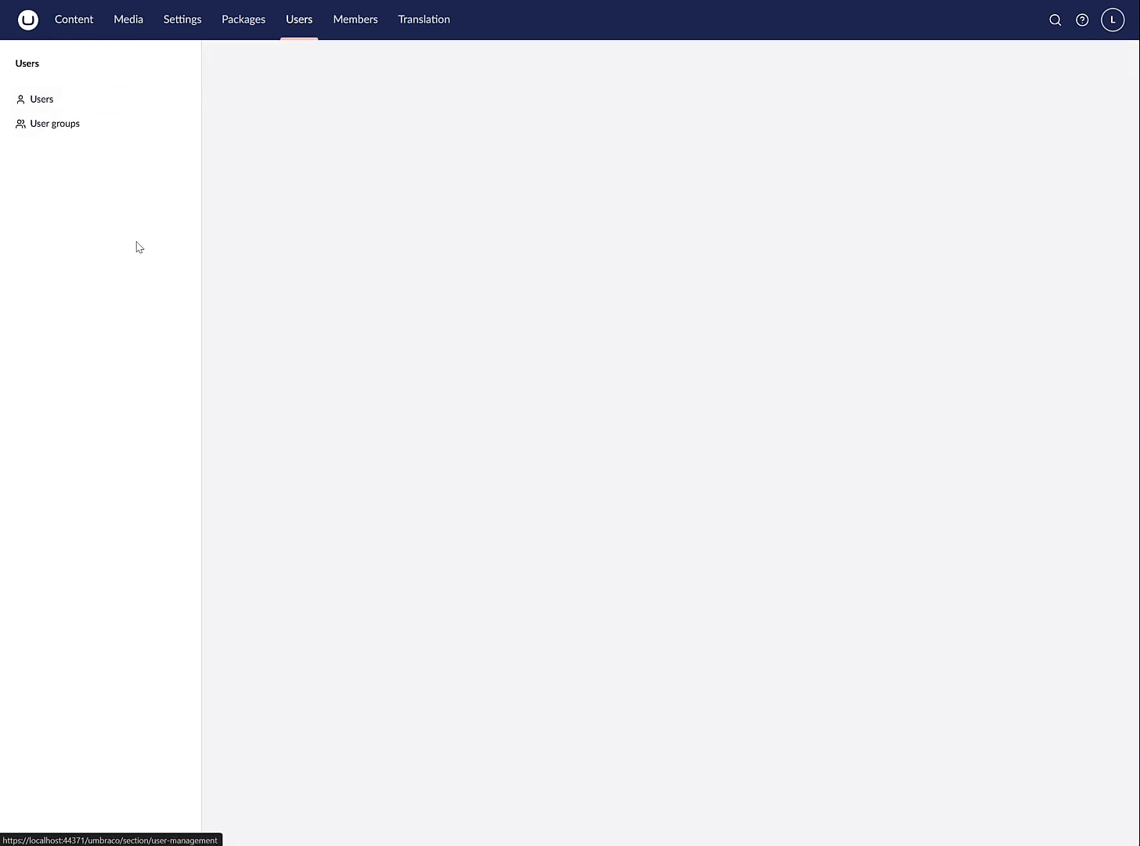
left_click(62, 125)
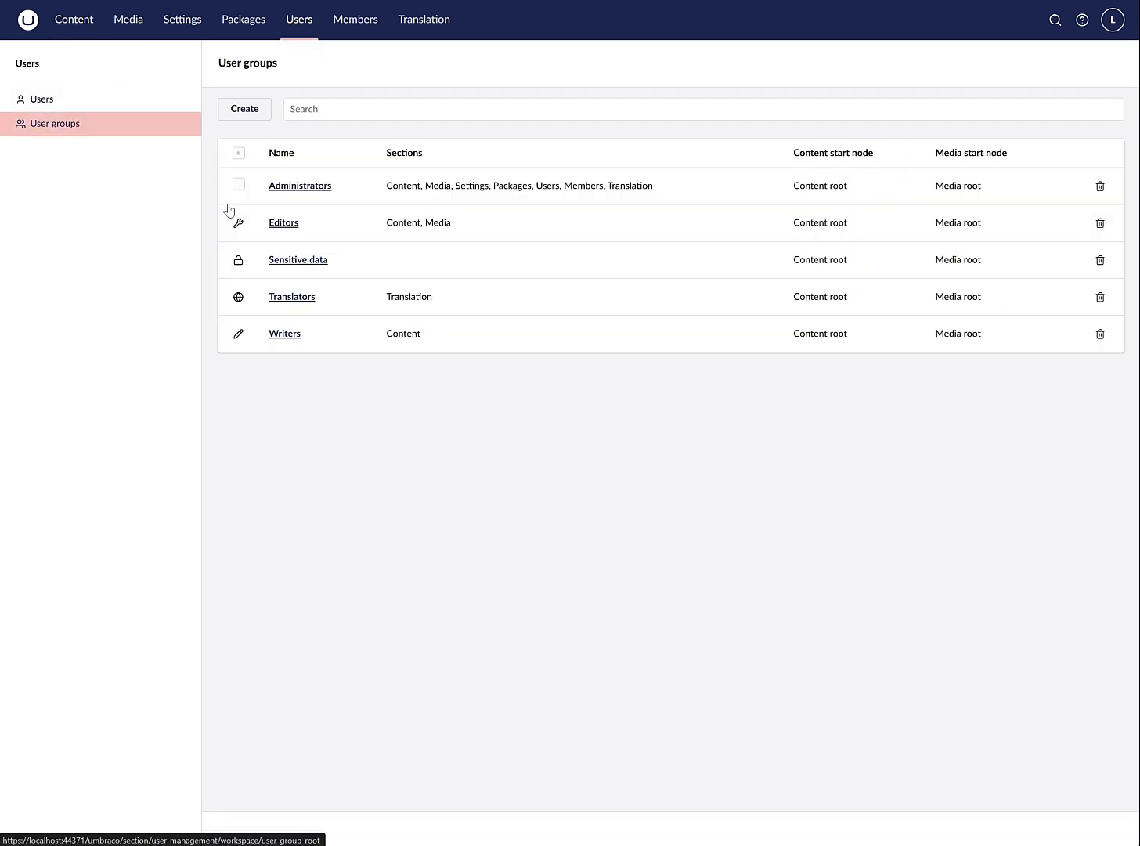
left_click(304, 187)
left_click(744, 364)
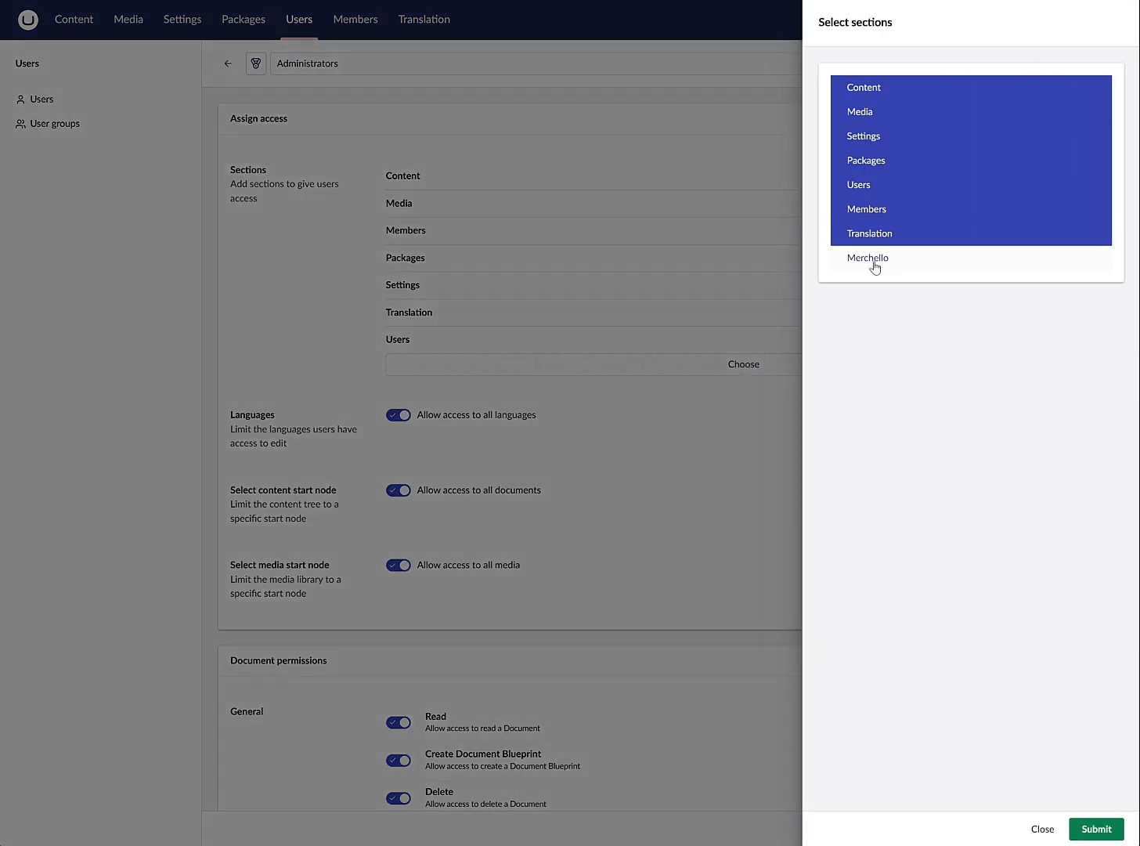
left_click(875, 263)
left_click(1096, 829)
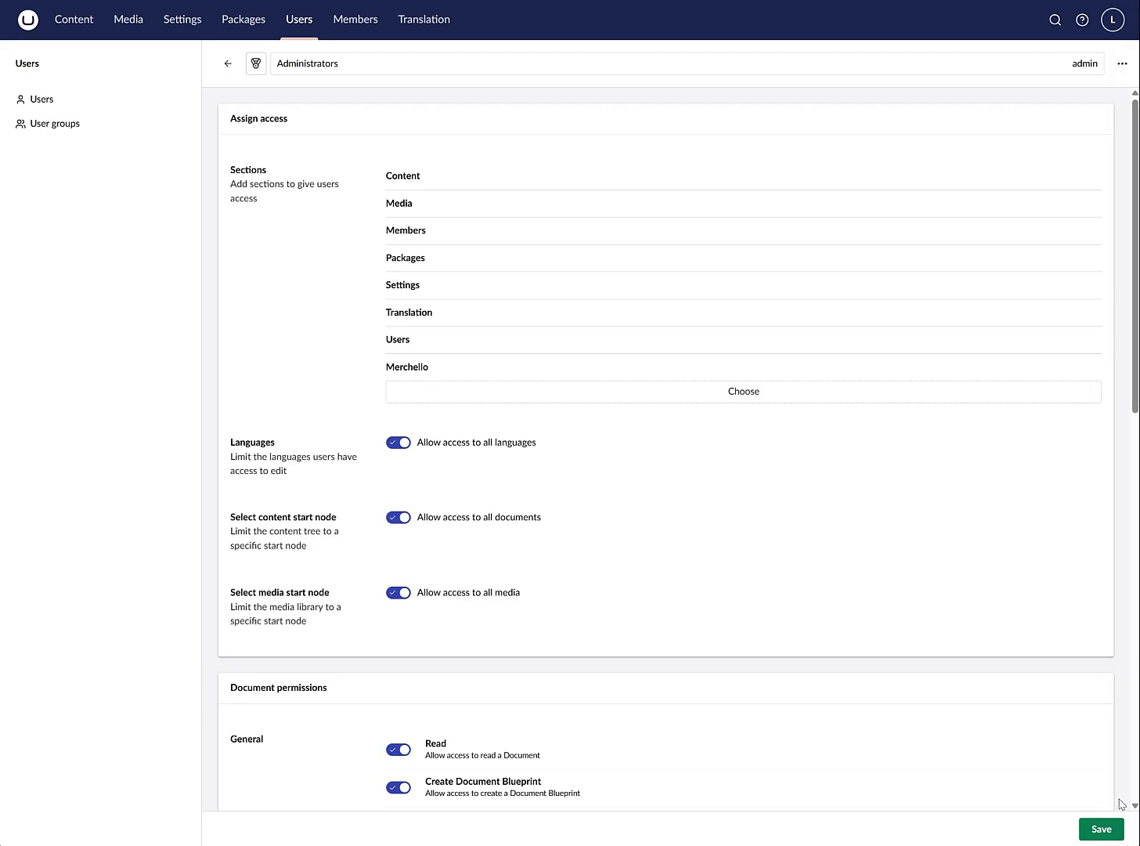
left_click(1097, 829)
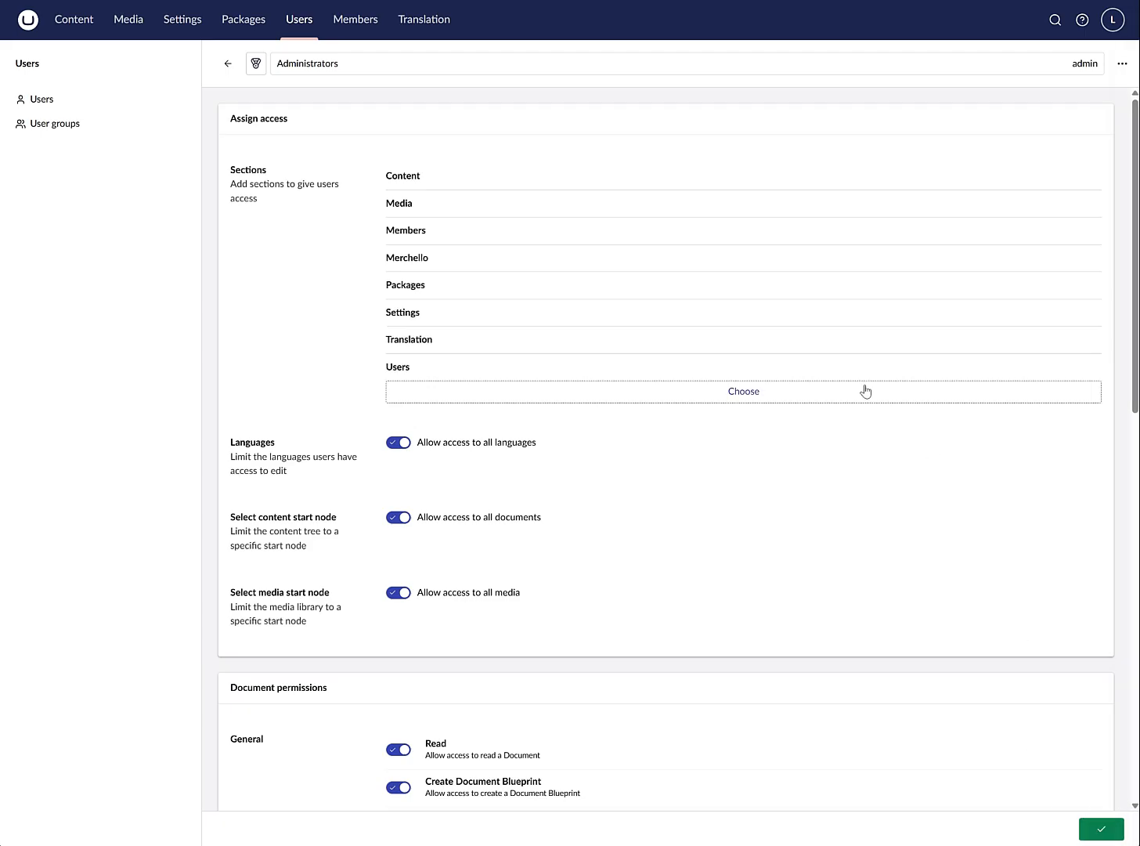
Reload the backoffice, open the Merchello section and expand its tree.
right_click(521, 114)
left_click(570, 166)
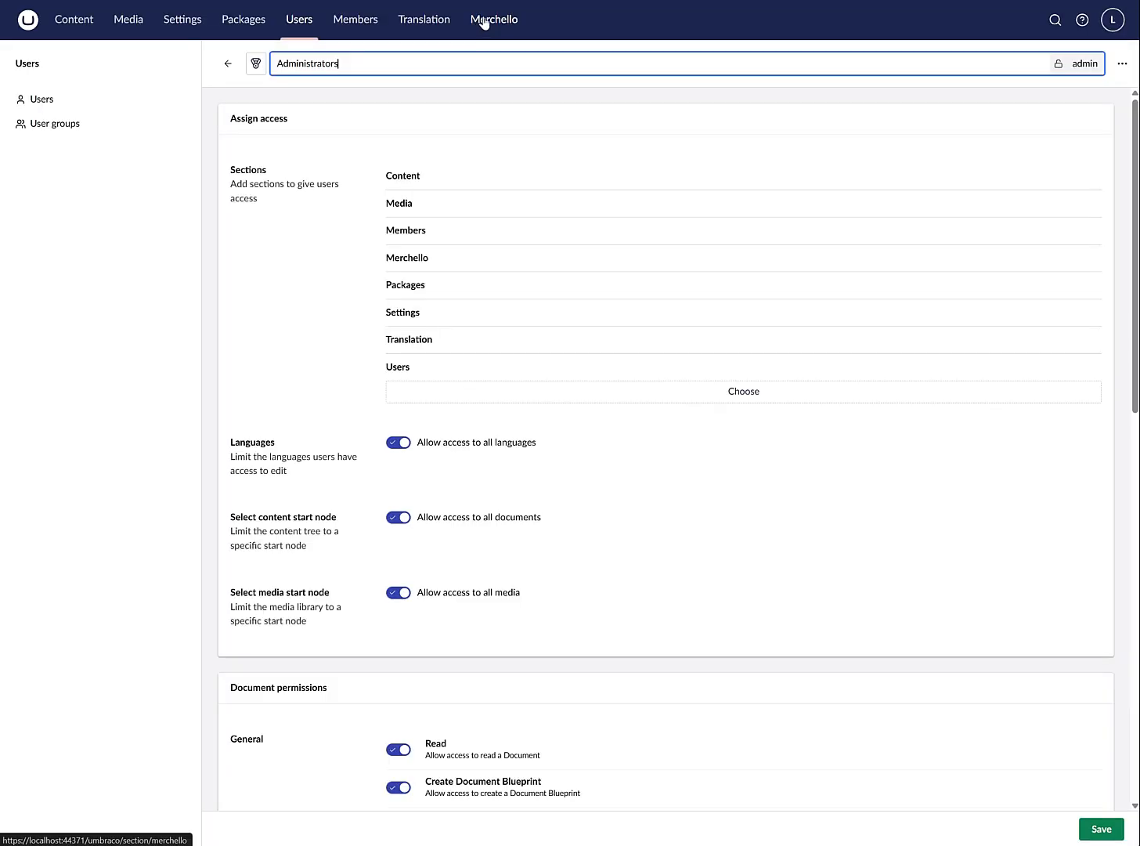
left_click(494, 20)
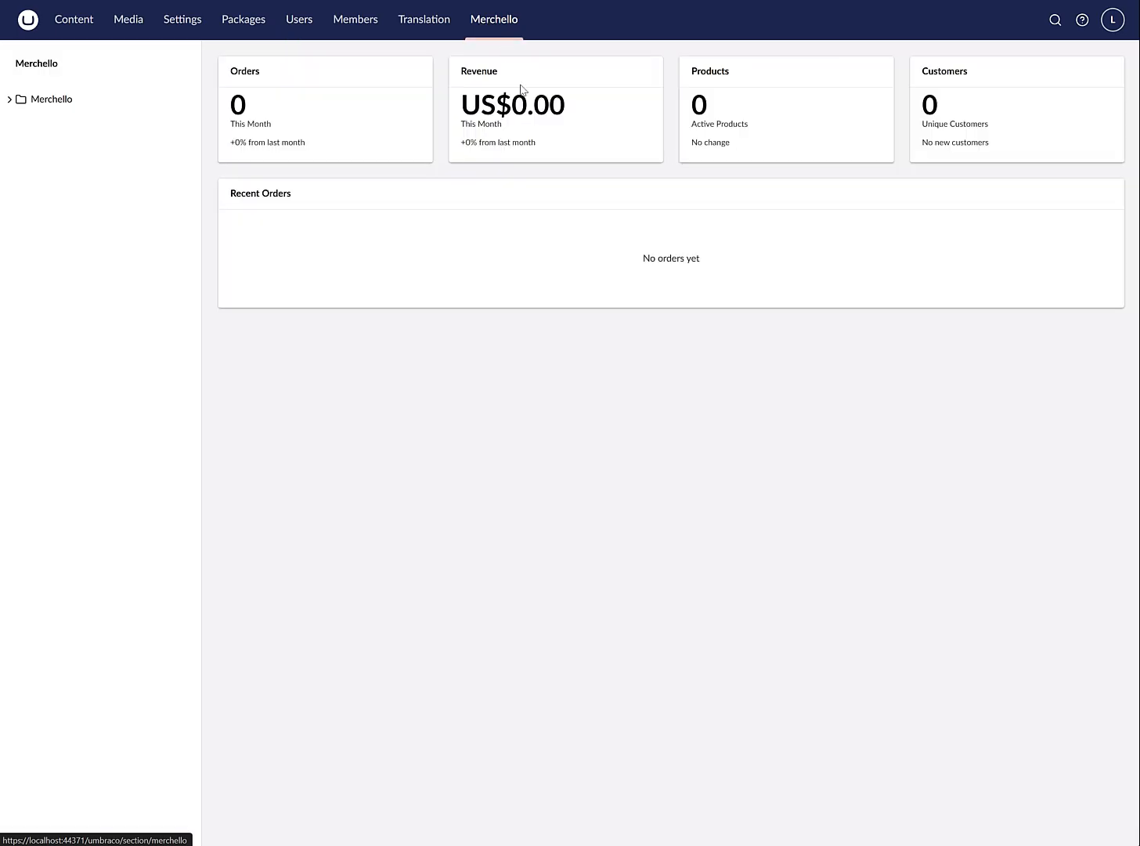
left_click(9, 99)
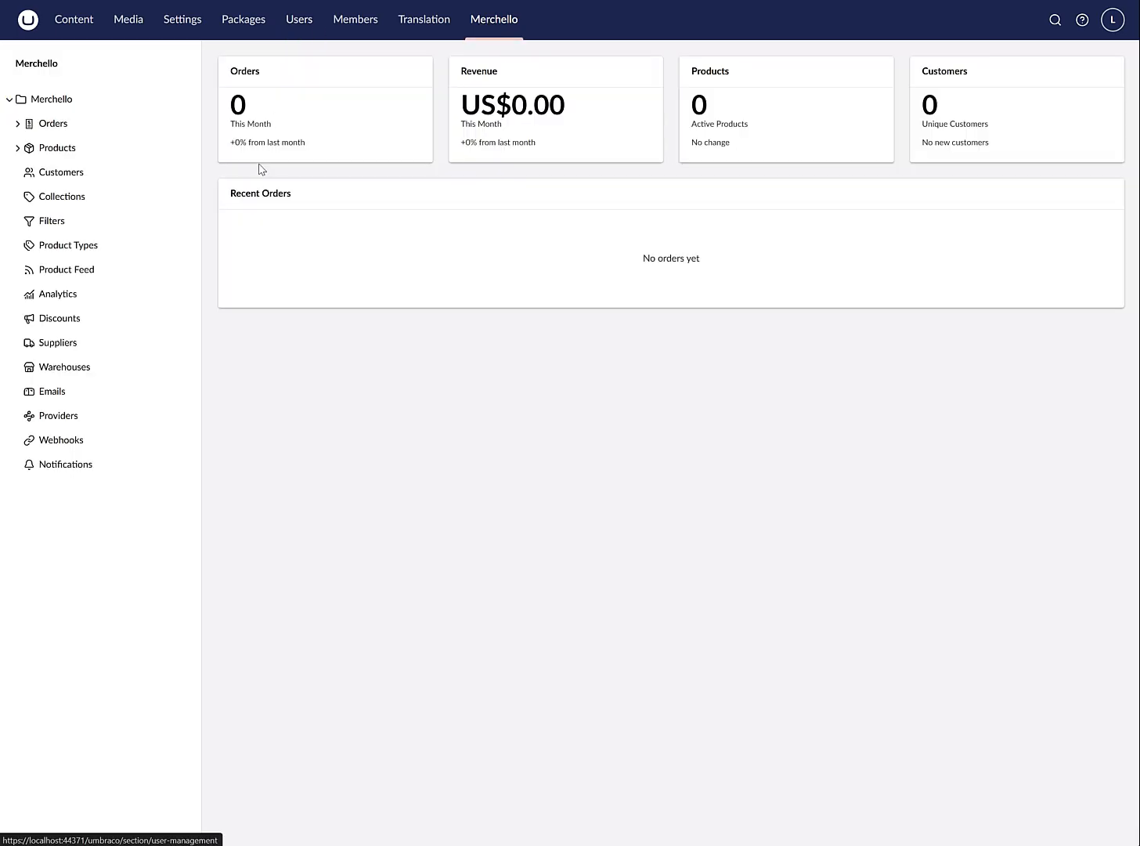
Install Merchello's sample data, reload the backoffice and expand the Merchello tree.
left_click(84, 106)
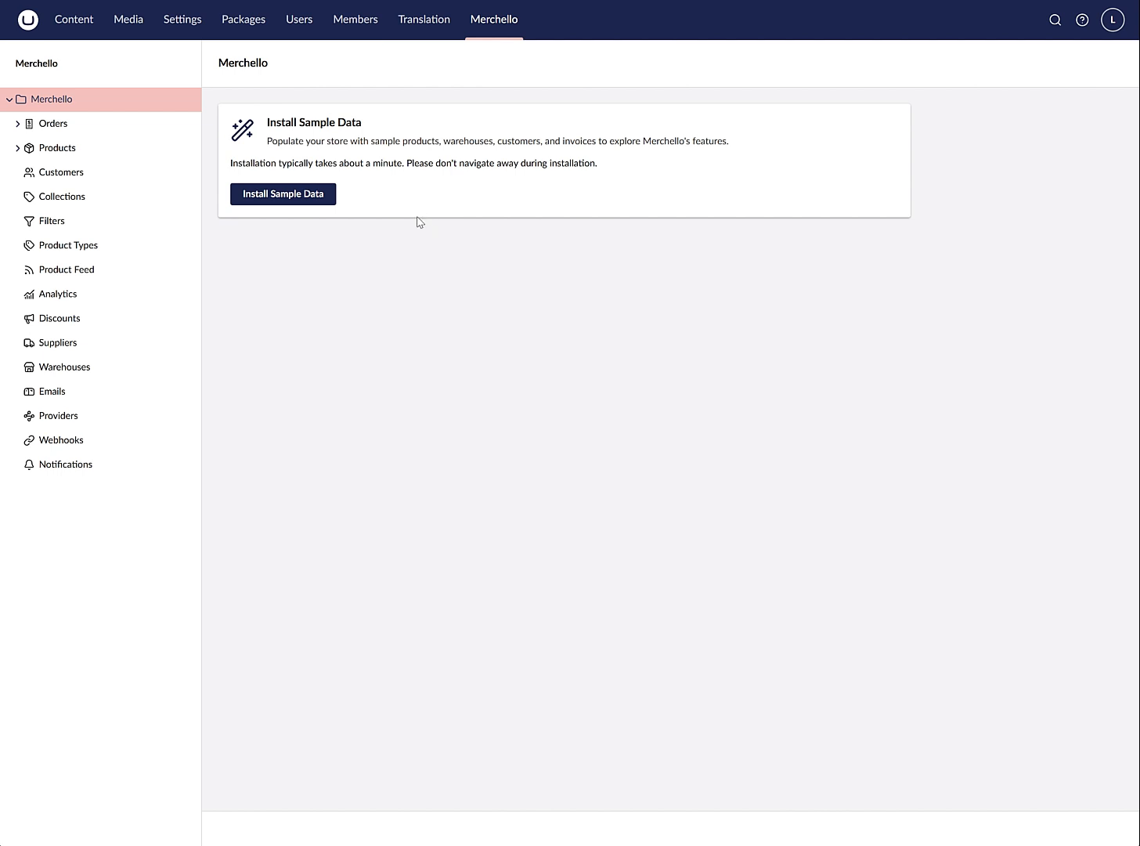
left_click(296, 202)
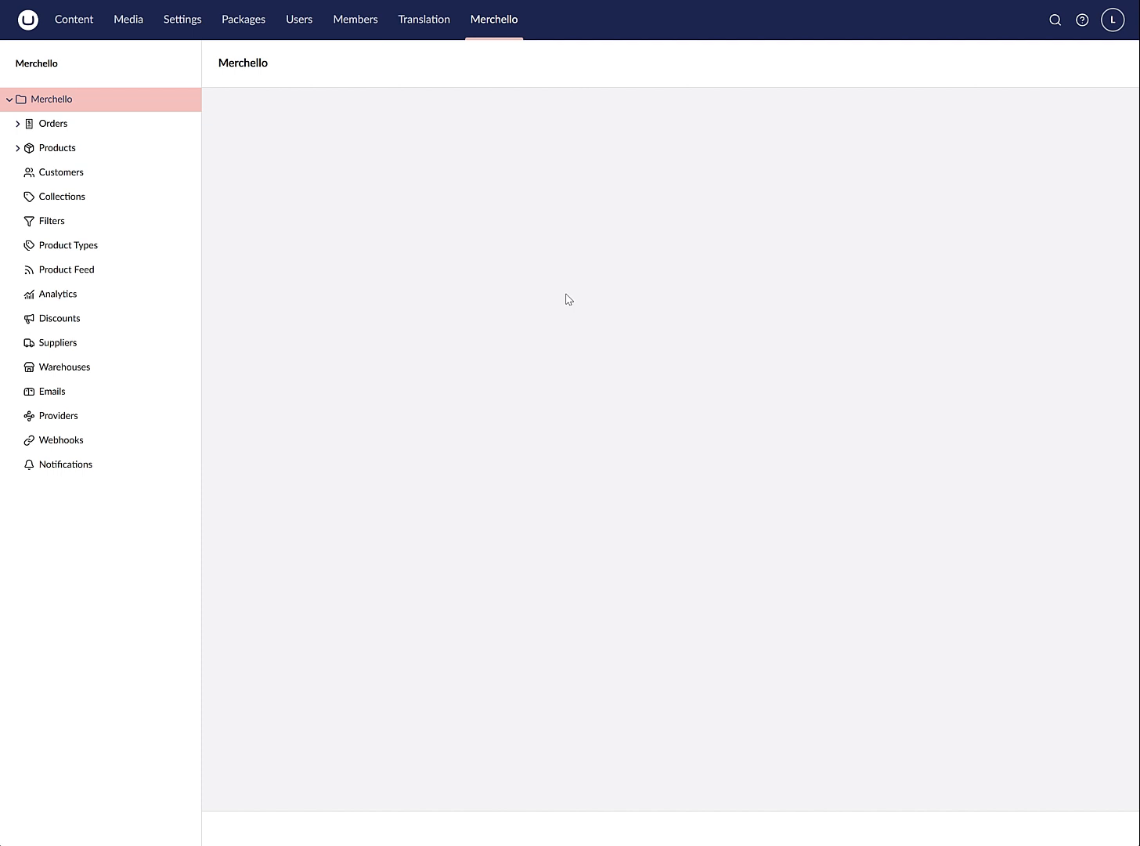
key("F5")
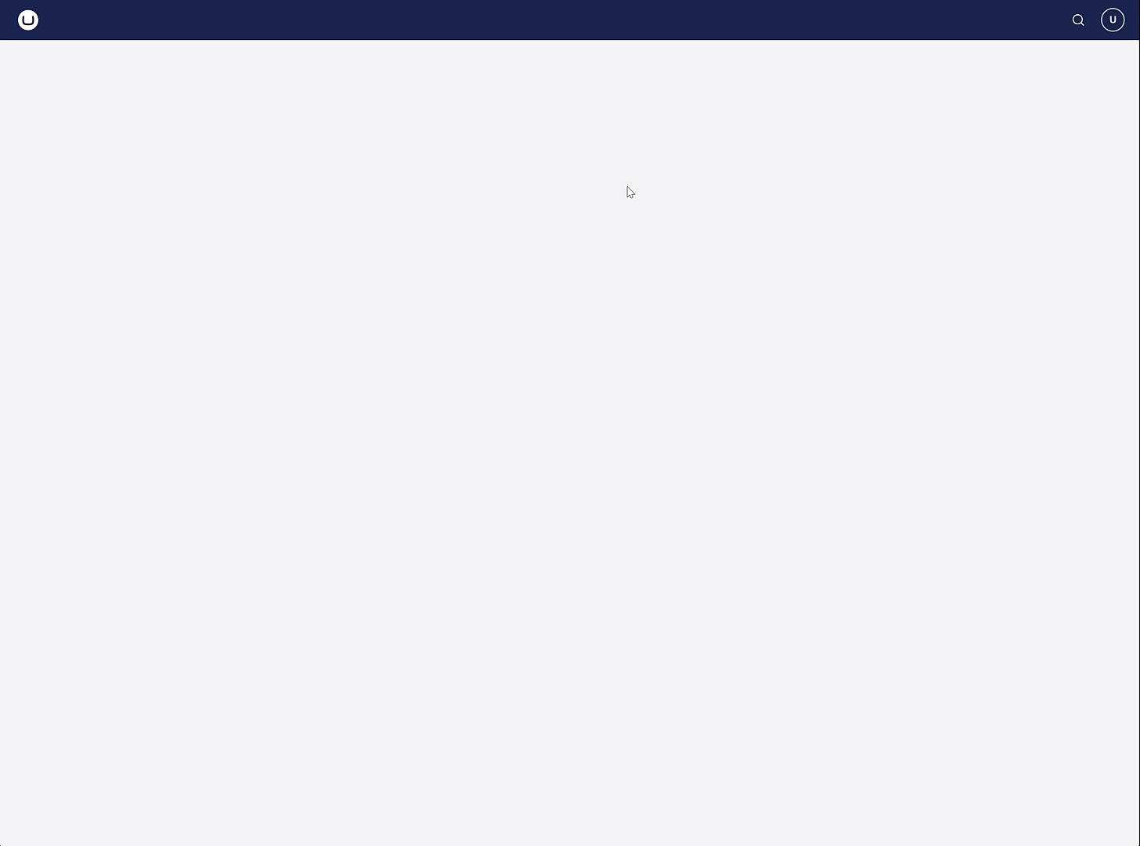
left_click(8, 102)
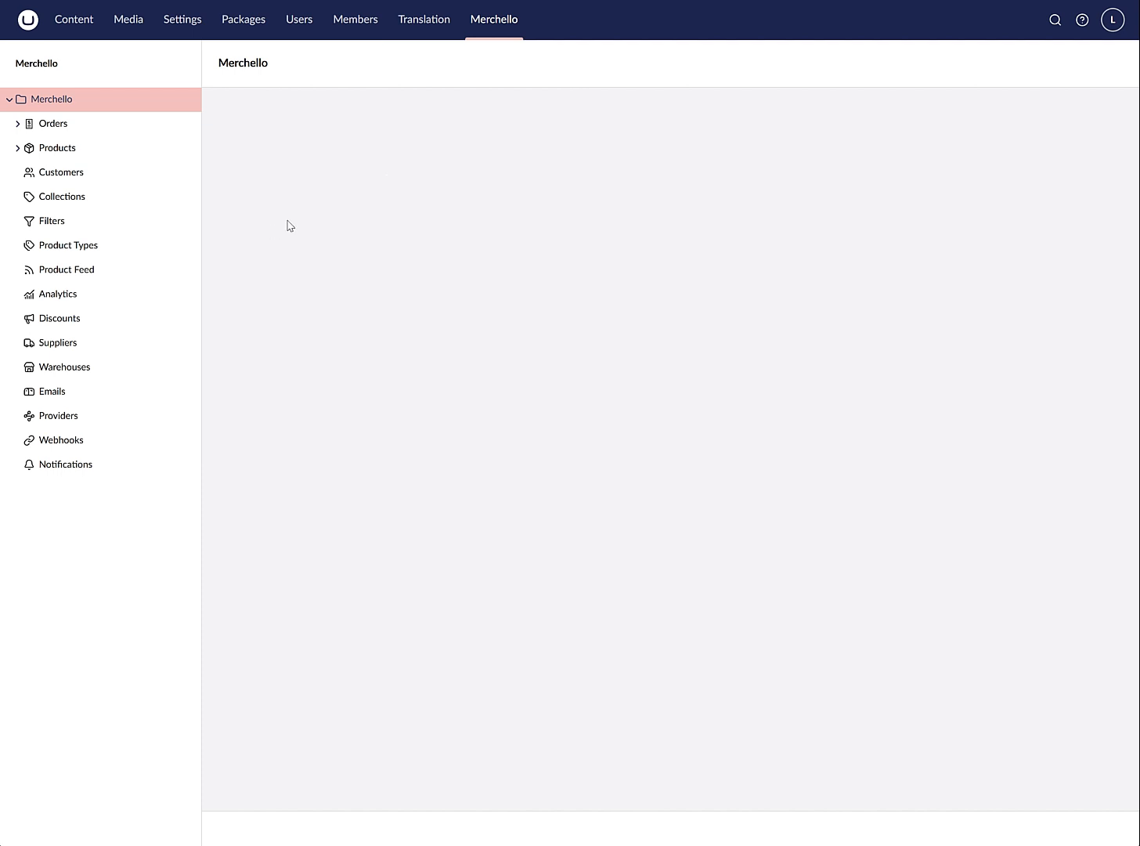
Examine the orders list with its export and order creation forms, closing both without changes.
left_click(51, 125)
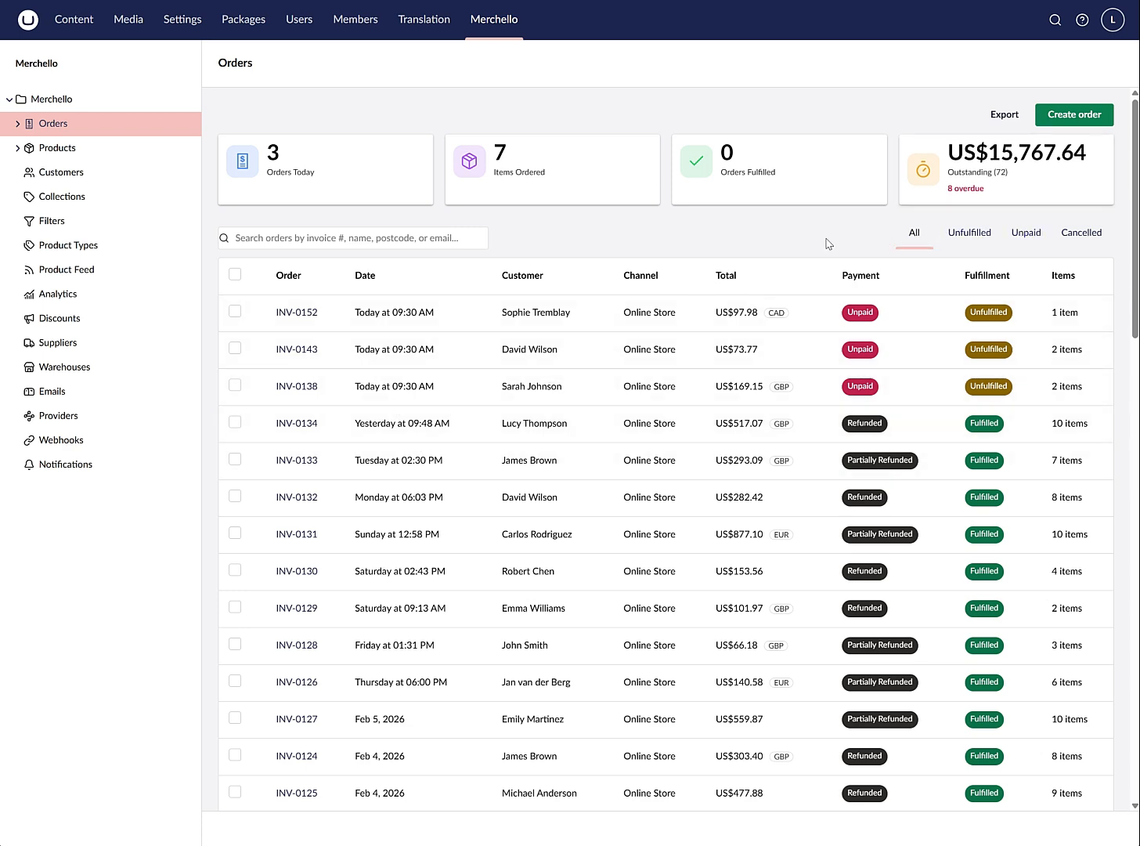
left_click(1003, 114)
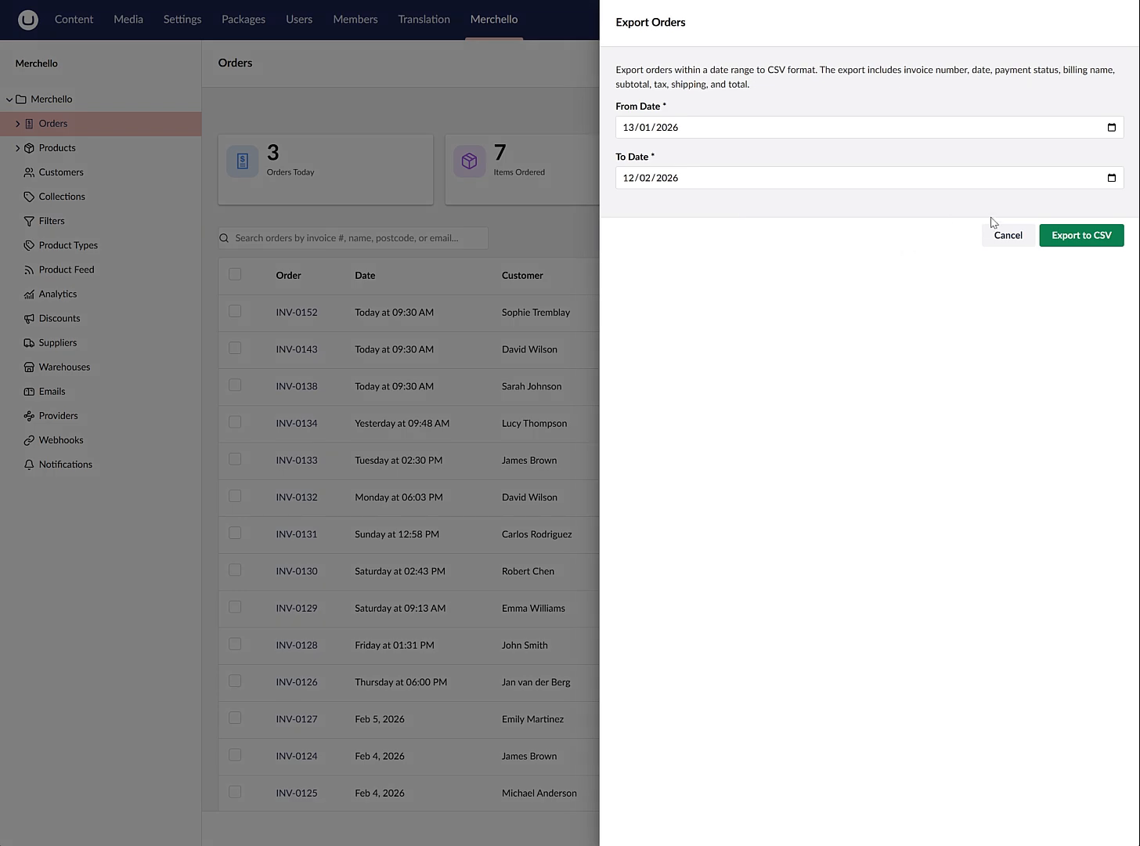
left_click(1008, 235)
left_click(1069, 116)
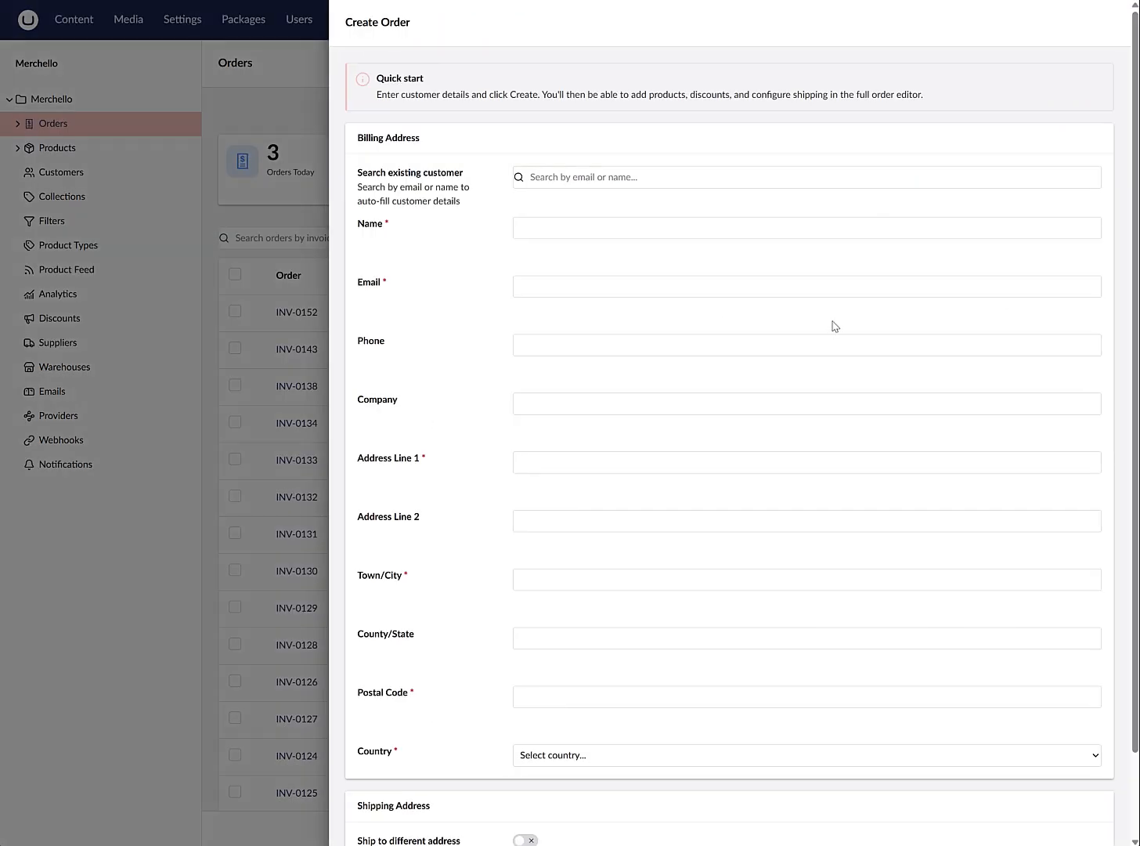
scroll(912, 548, "down", 3)
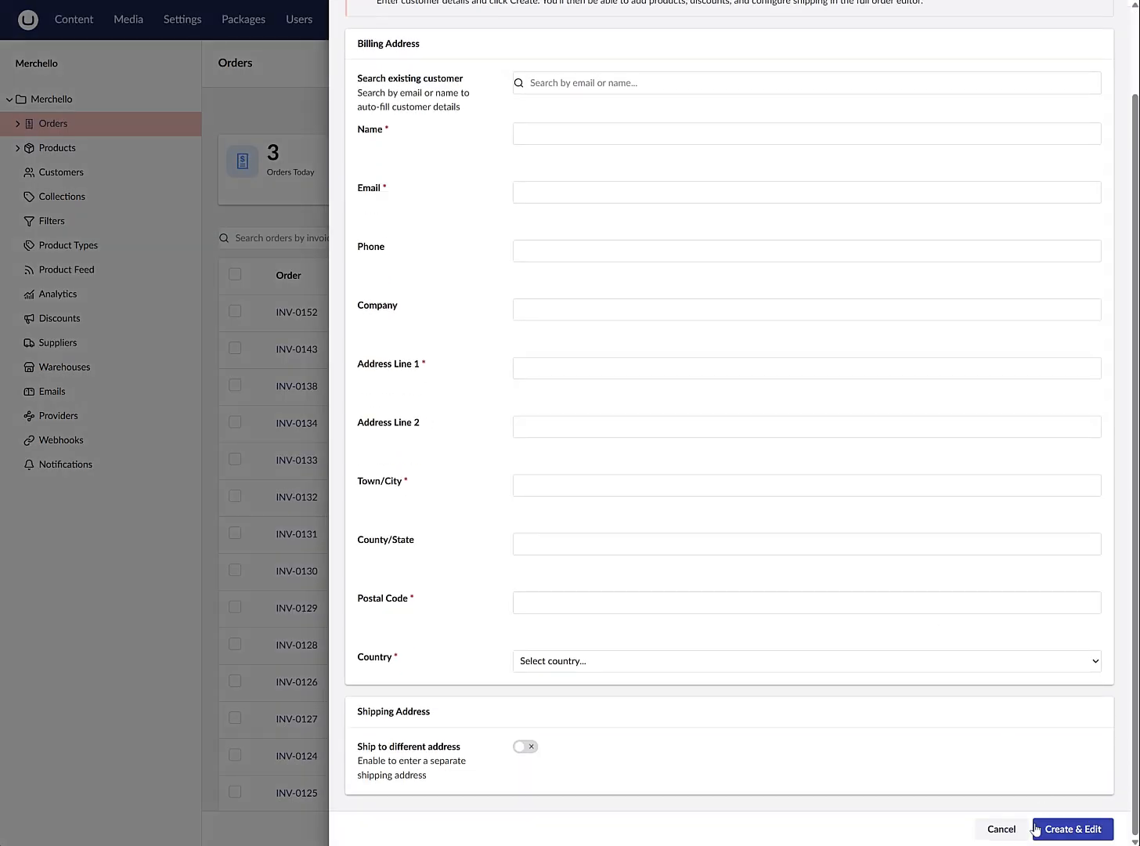
left_click(1002, 830)
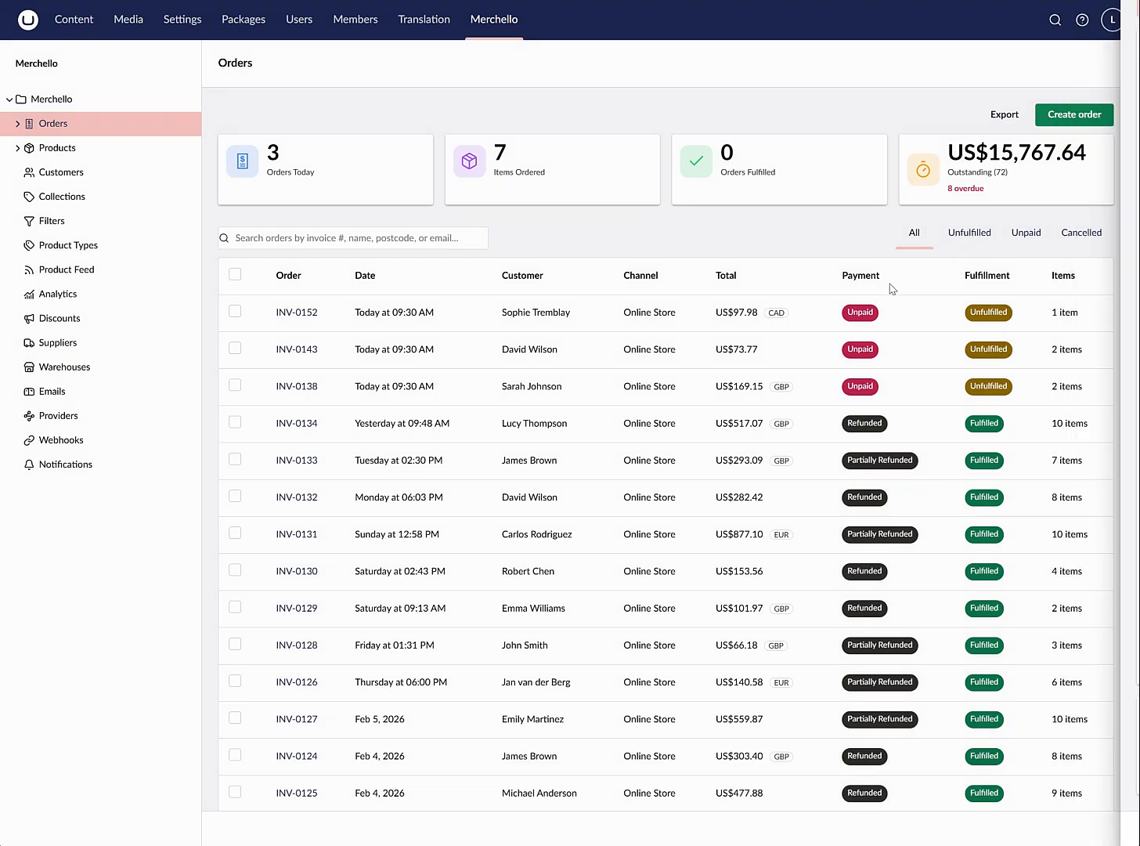
Open the first listed order for editing and examine its product picker and custom item form without adding anything.
left_click(293, 321)
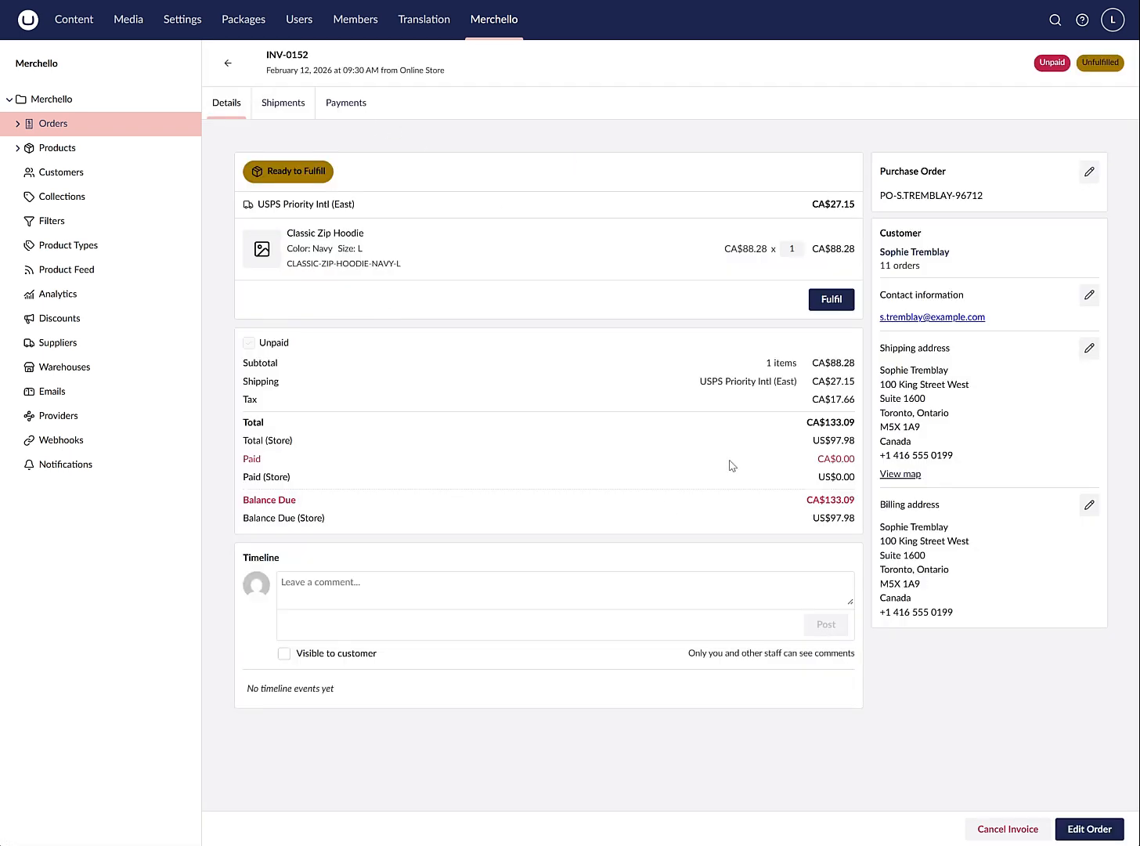
left_click(1090, 829)
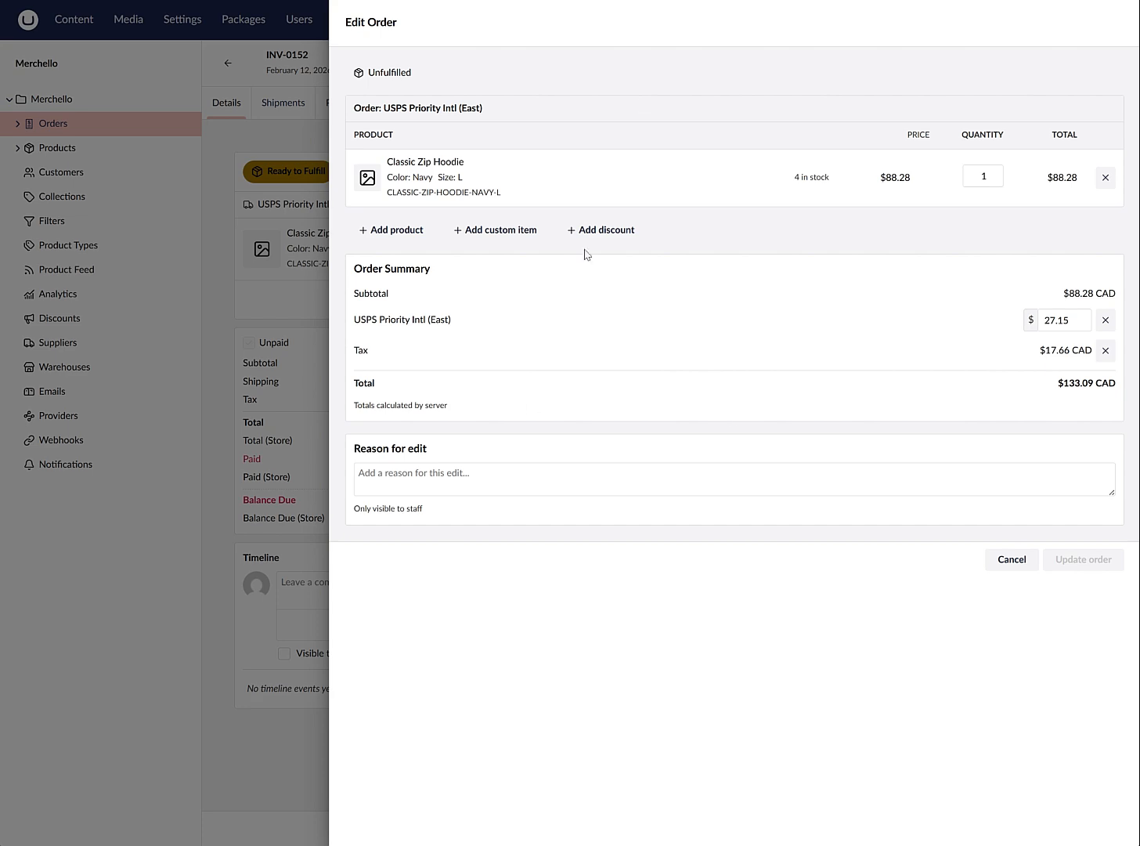
left_click(386, 229)
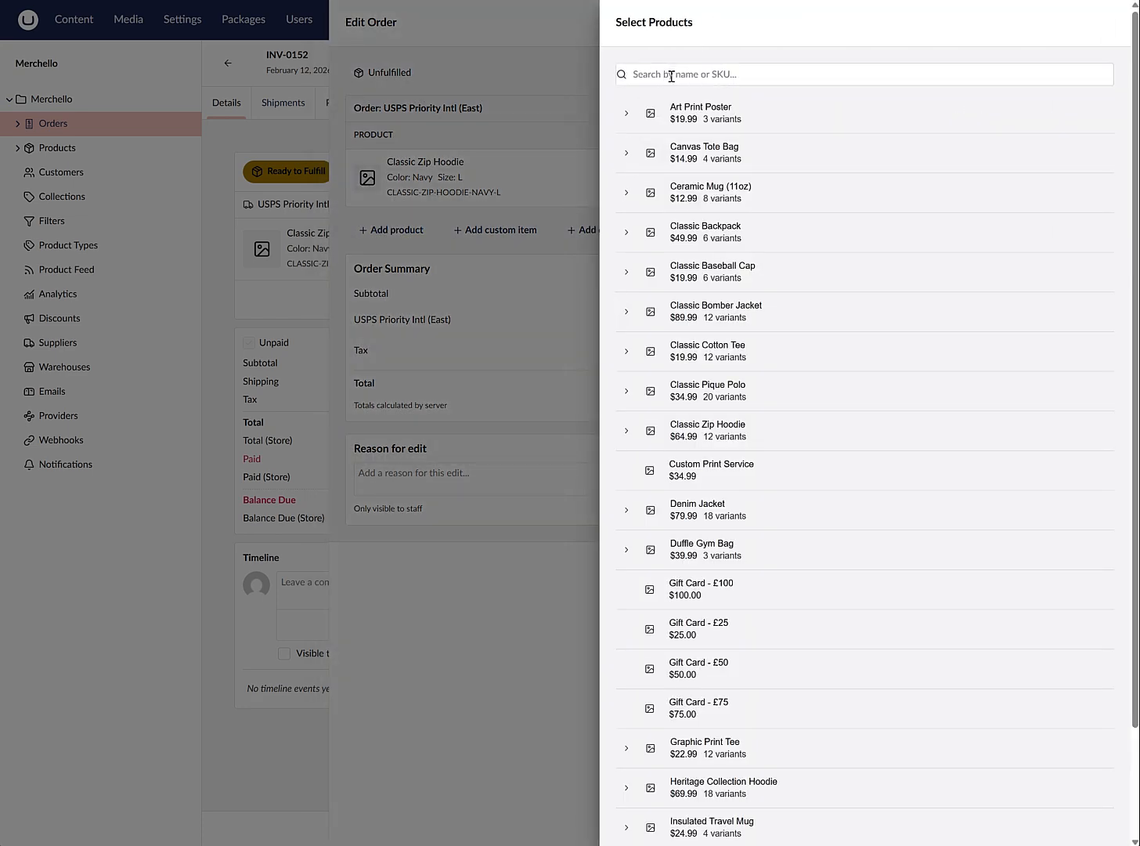
scroll(883, 593, "down", 1)
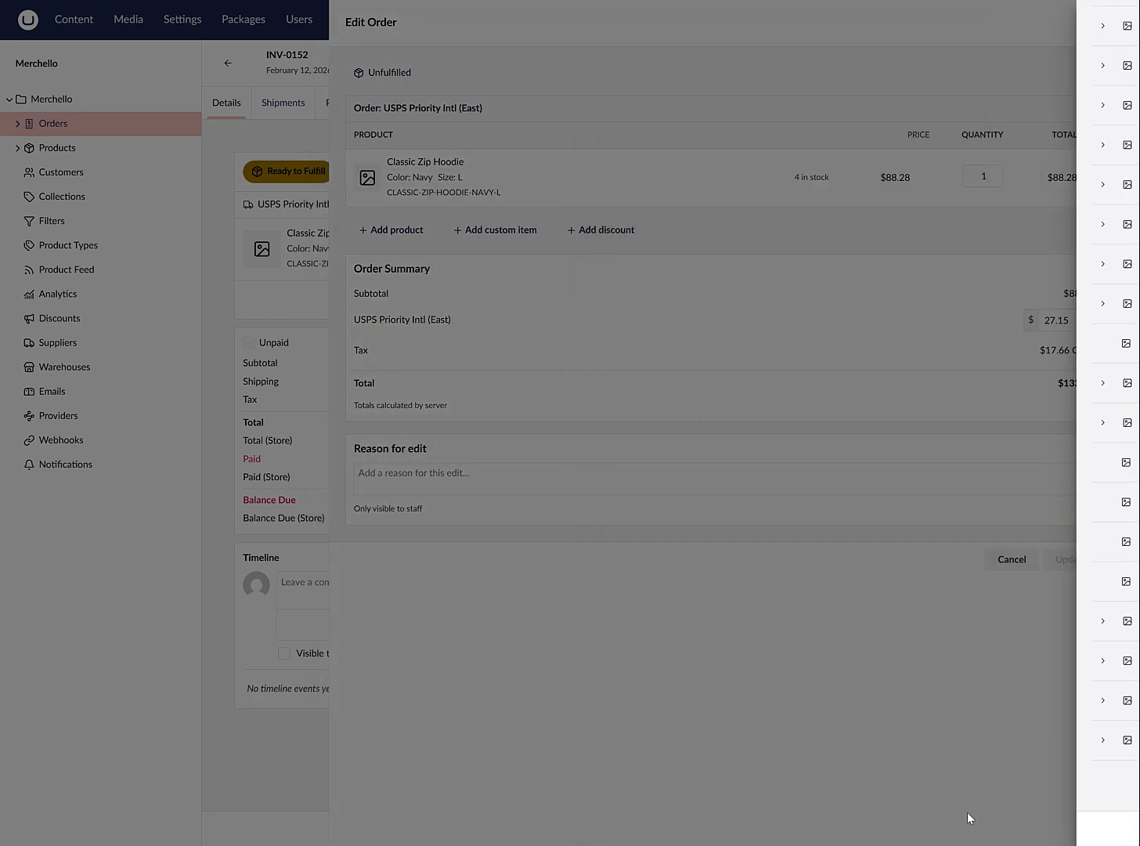
left_click(968, 823)
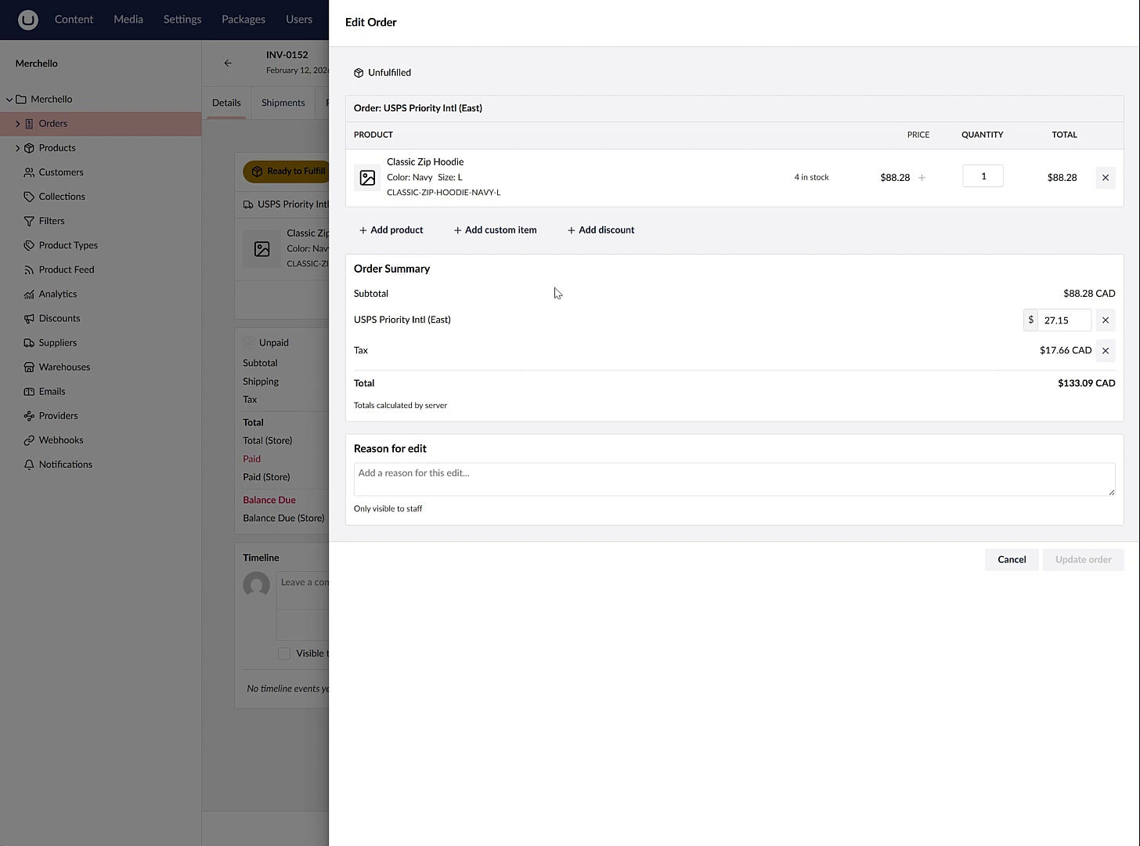
left_click(503, 233)
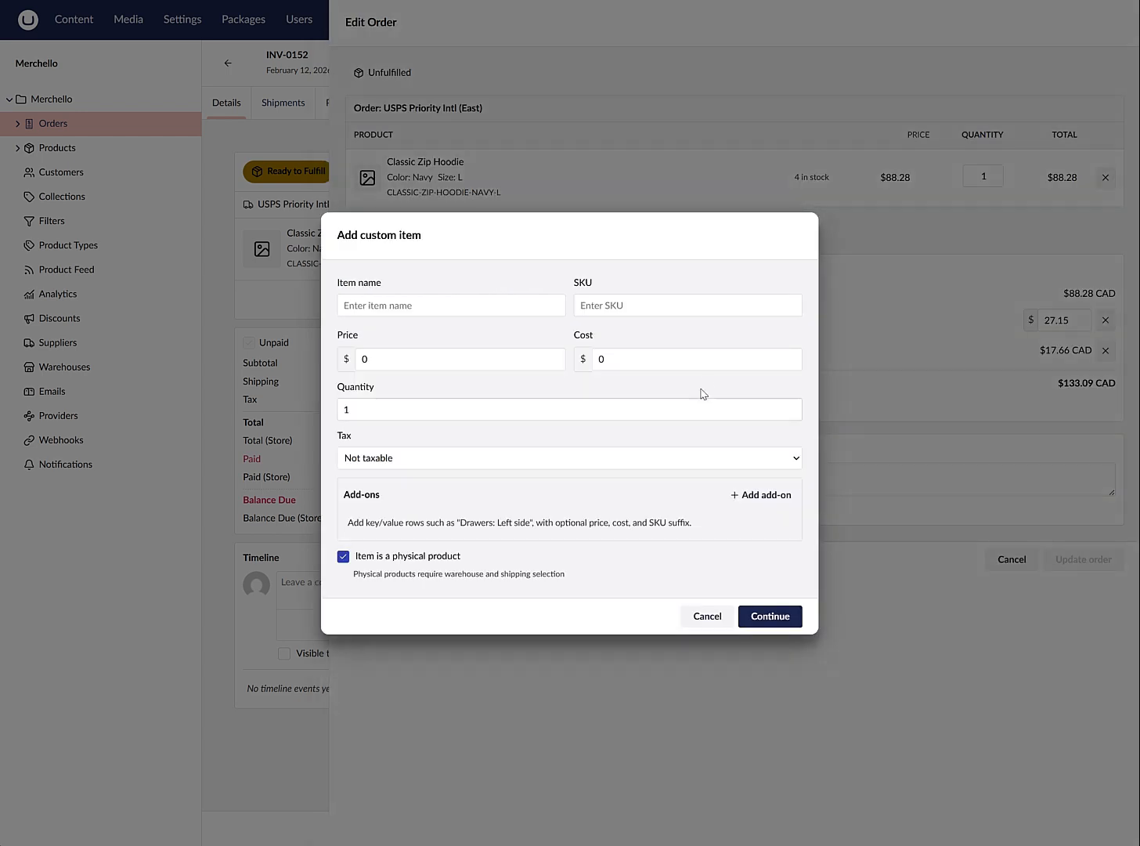
left_click(705, 615)
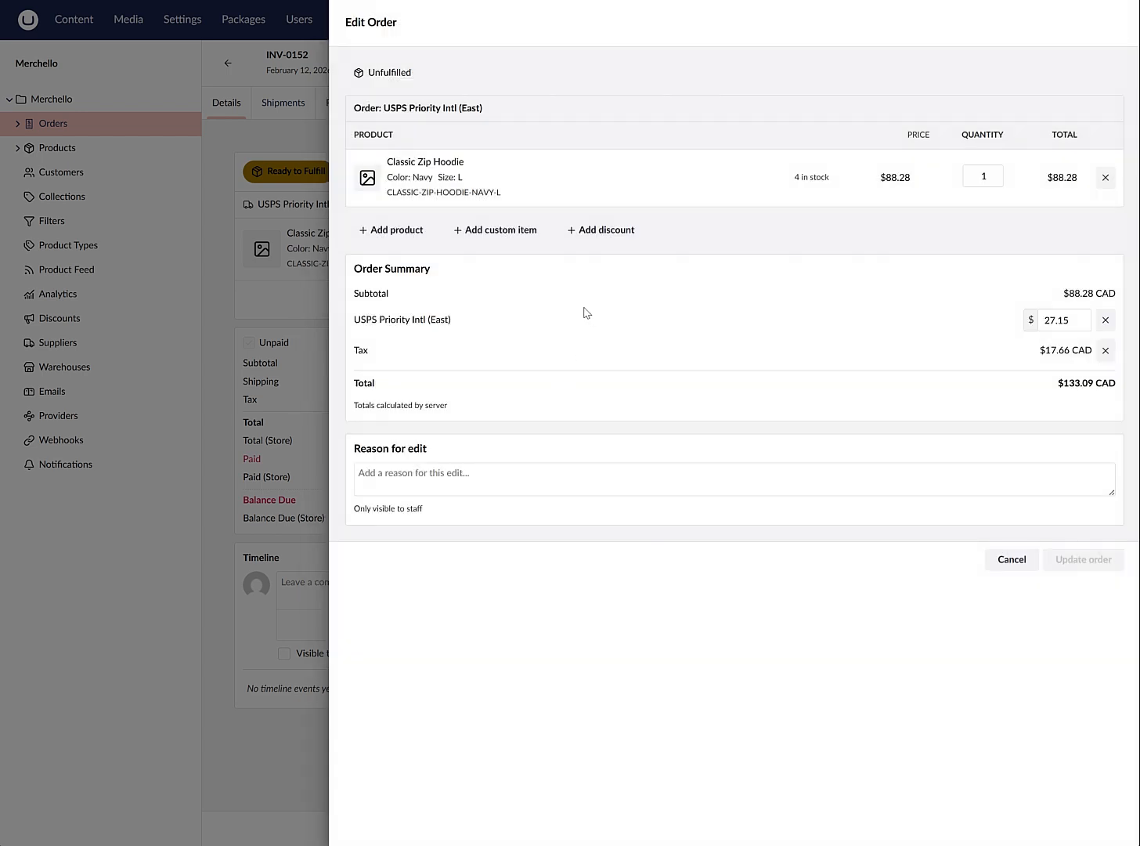
Examine the order discount options and the hoodie's line item discount form, leaving the order editor without changes.
left_click(610, 234)
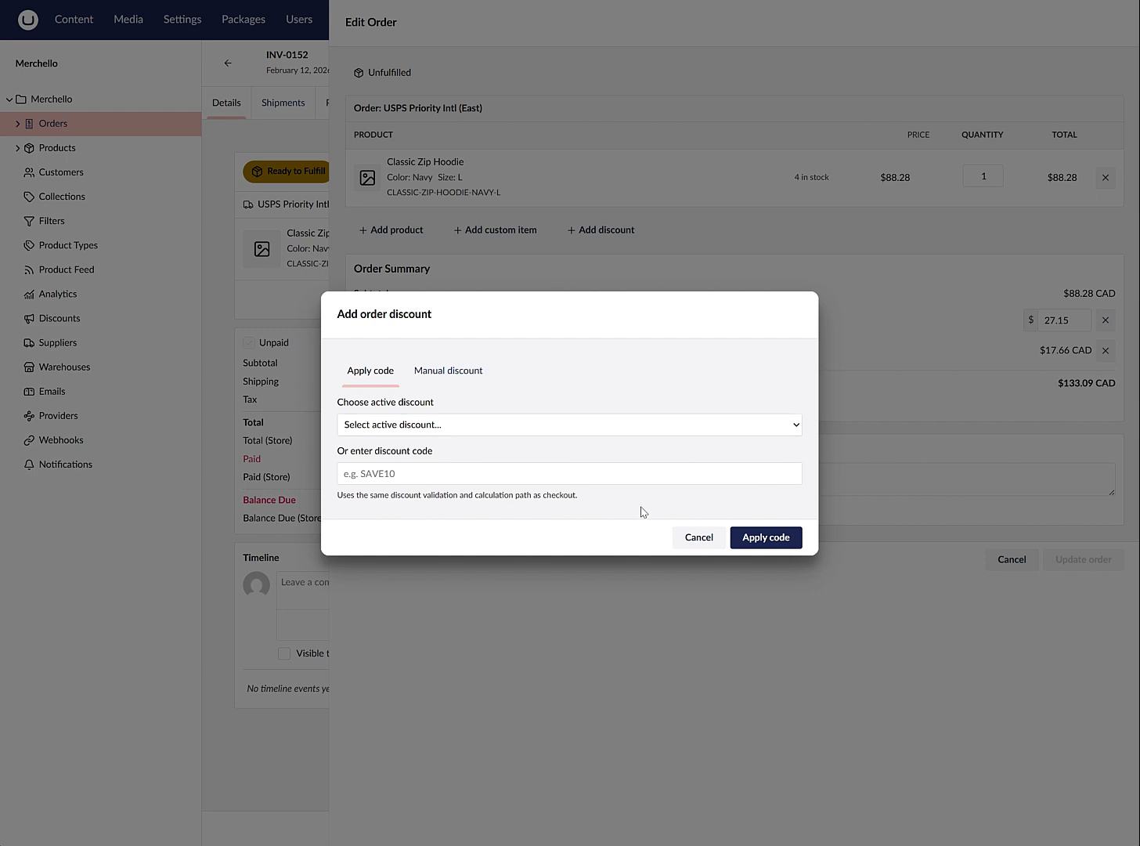
left_click(482, 370)
left_click(681, 587)
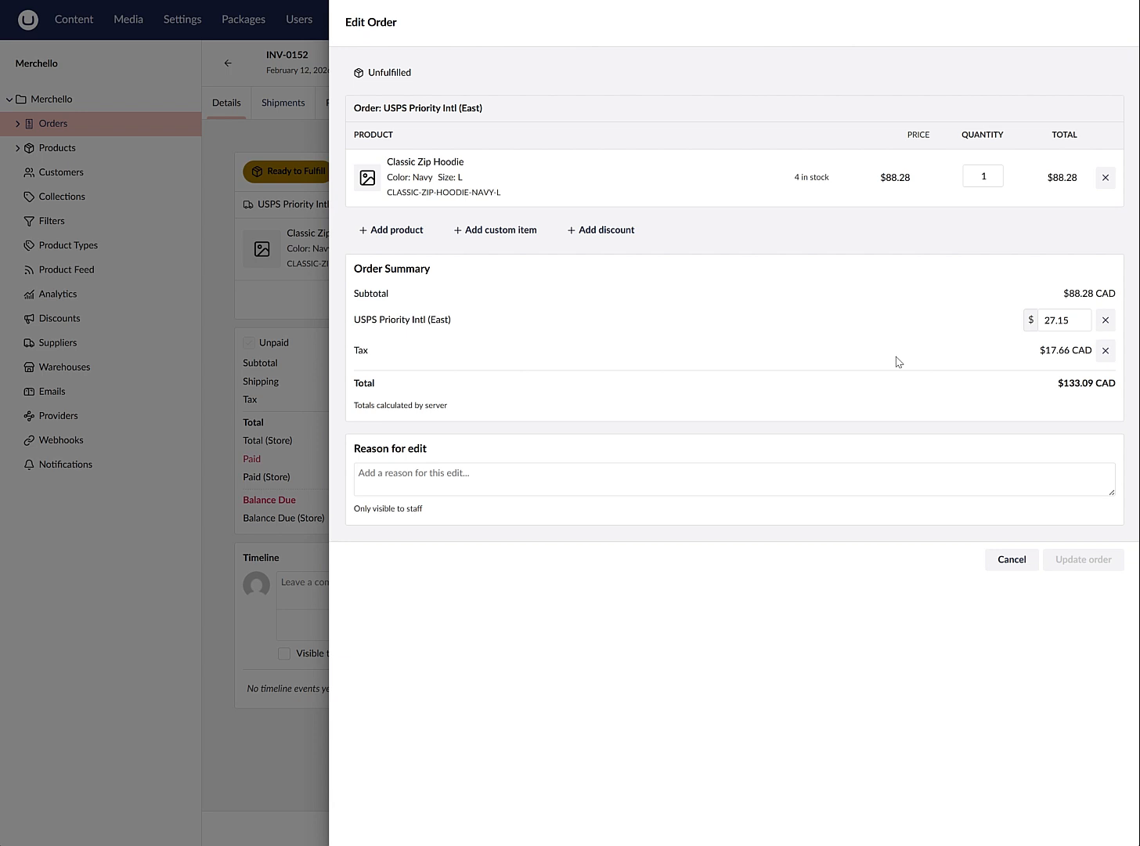
left_click(922, 178)
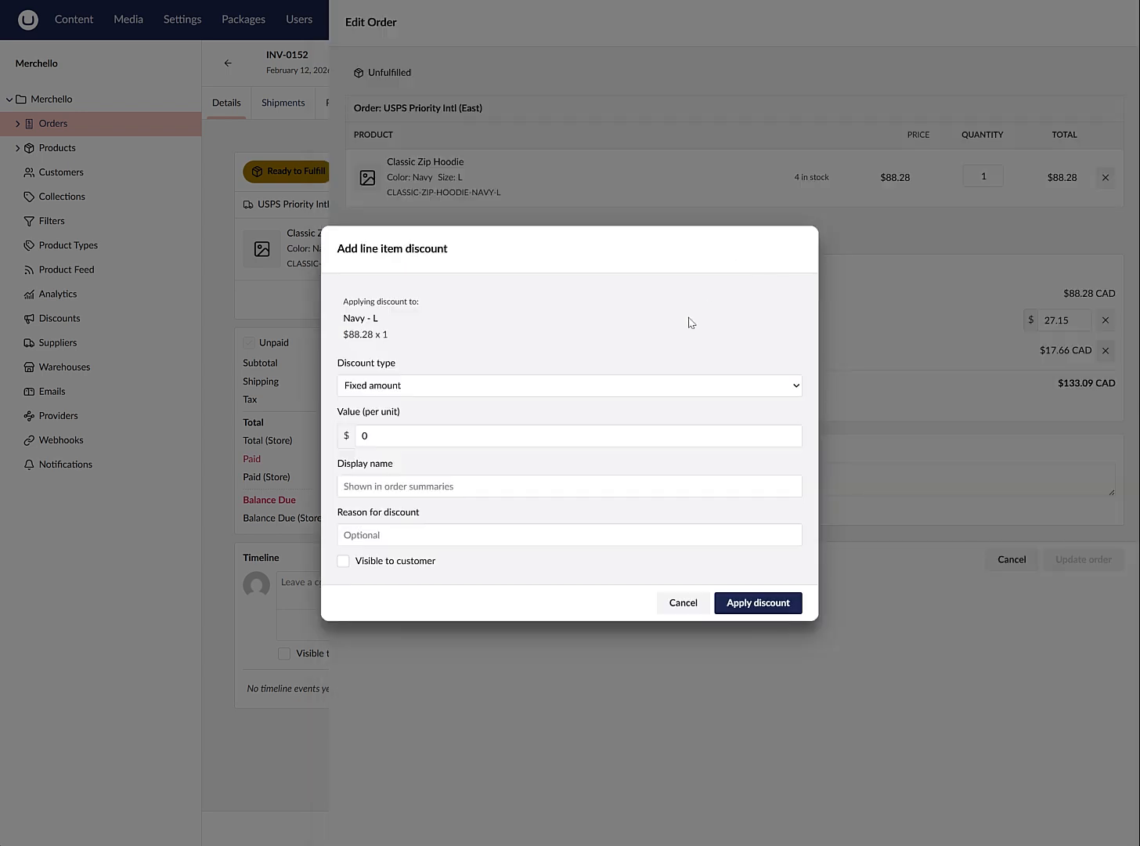
left_click(683, 603)
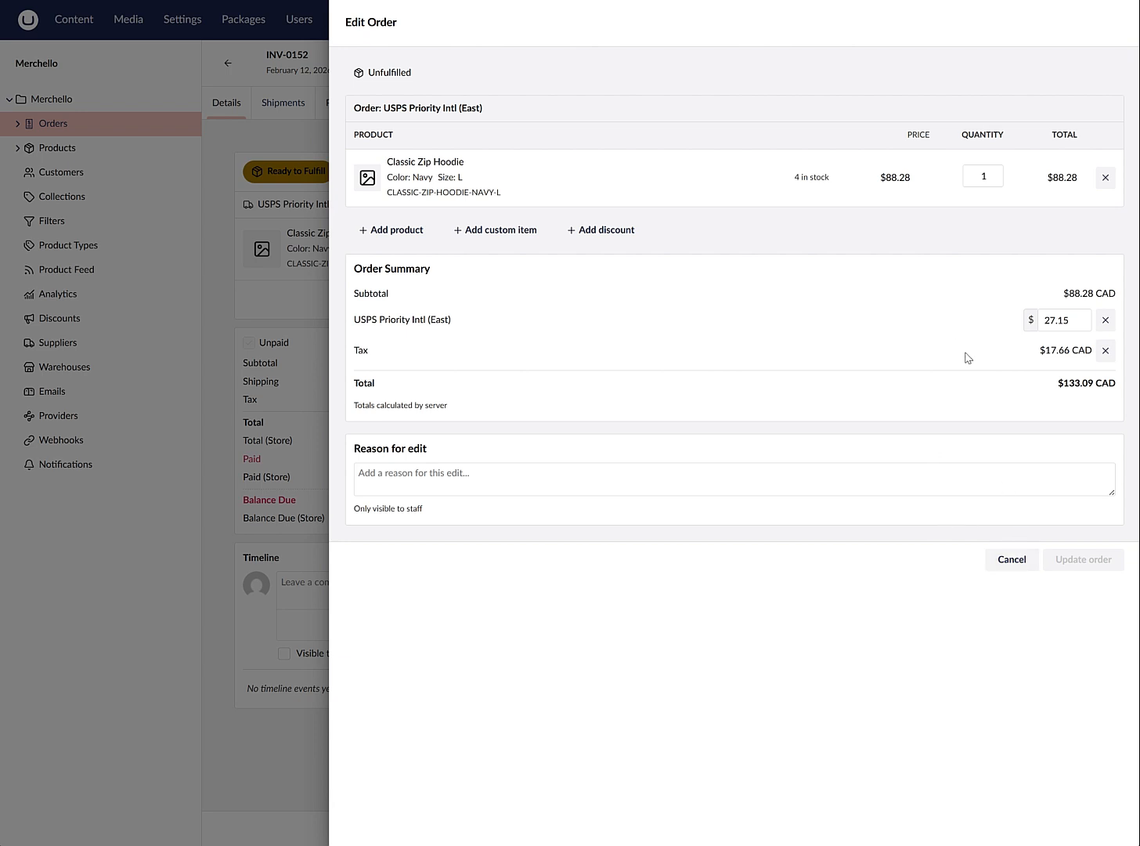
left_click(1010, 560)
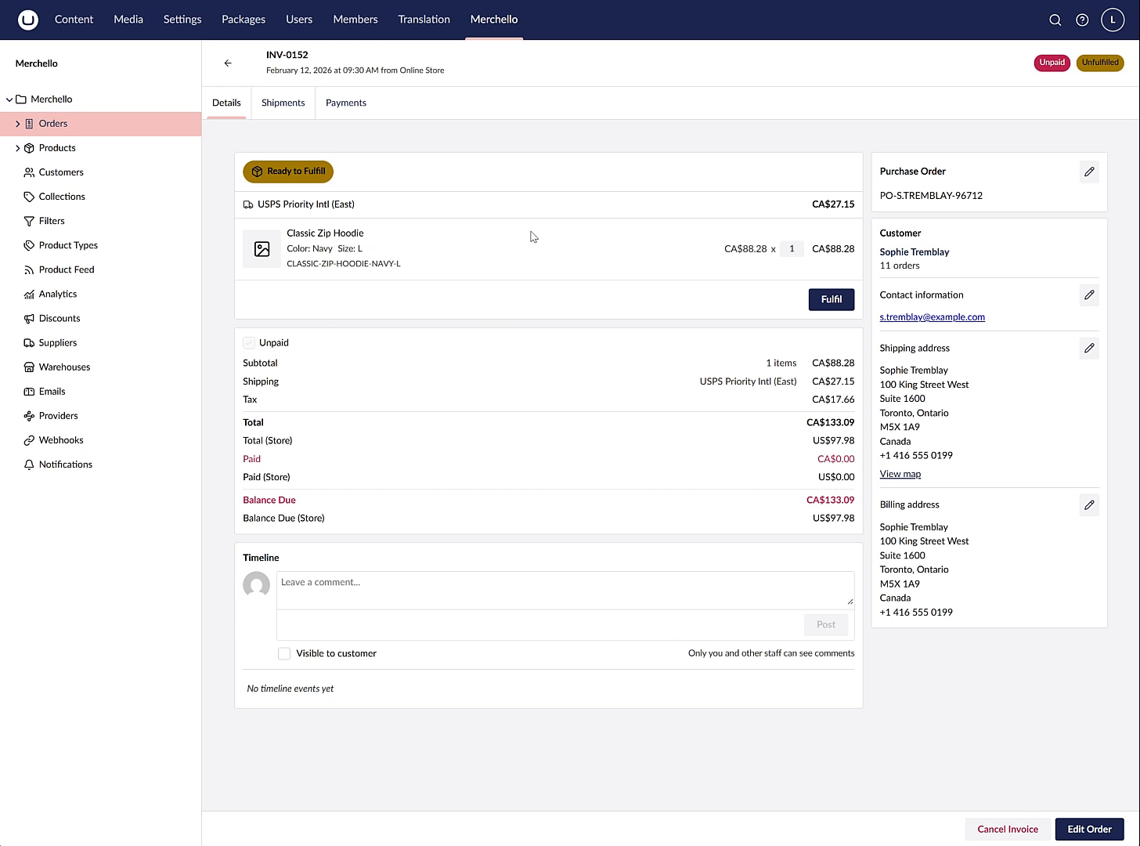
View the order's shipments and examine its fulfilment form without creating a shipment.
left_click(284, 107)
left_click(222, 108)
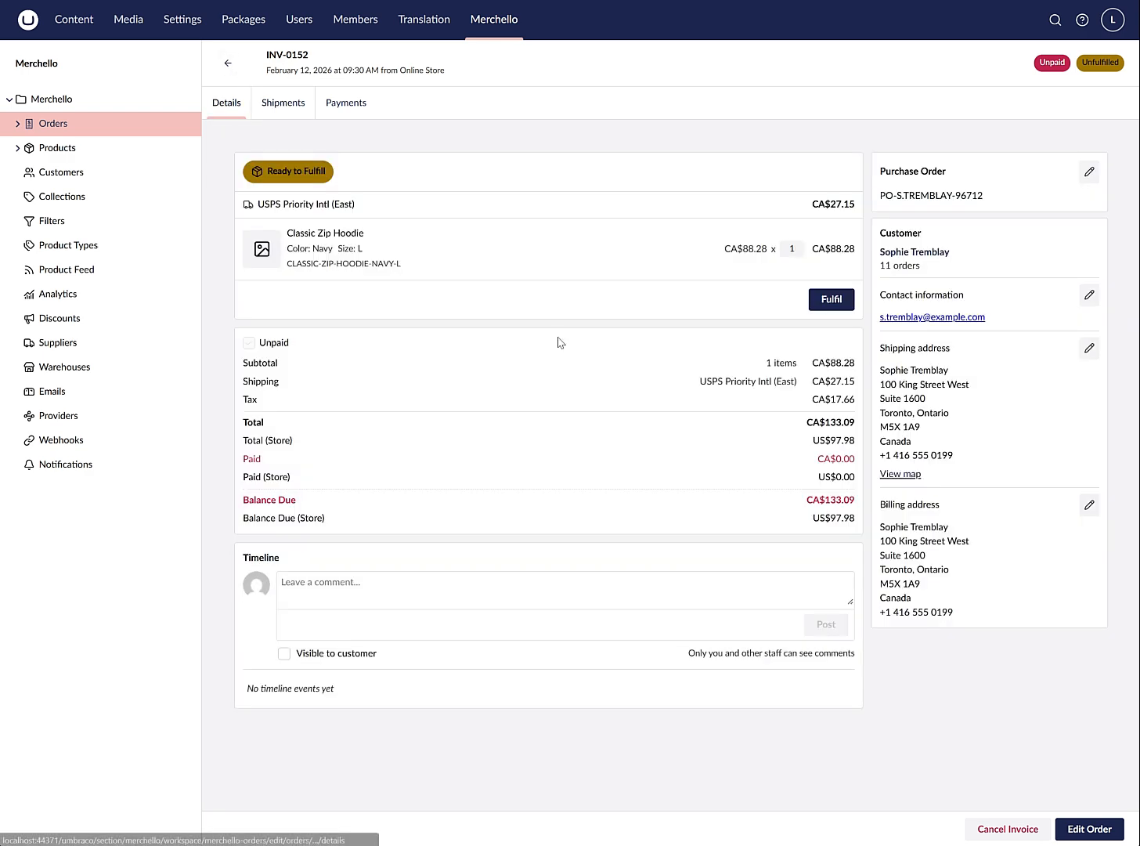
left_click(833, 301)
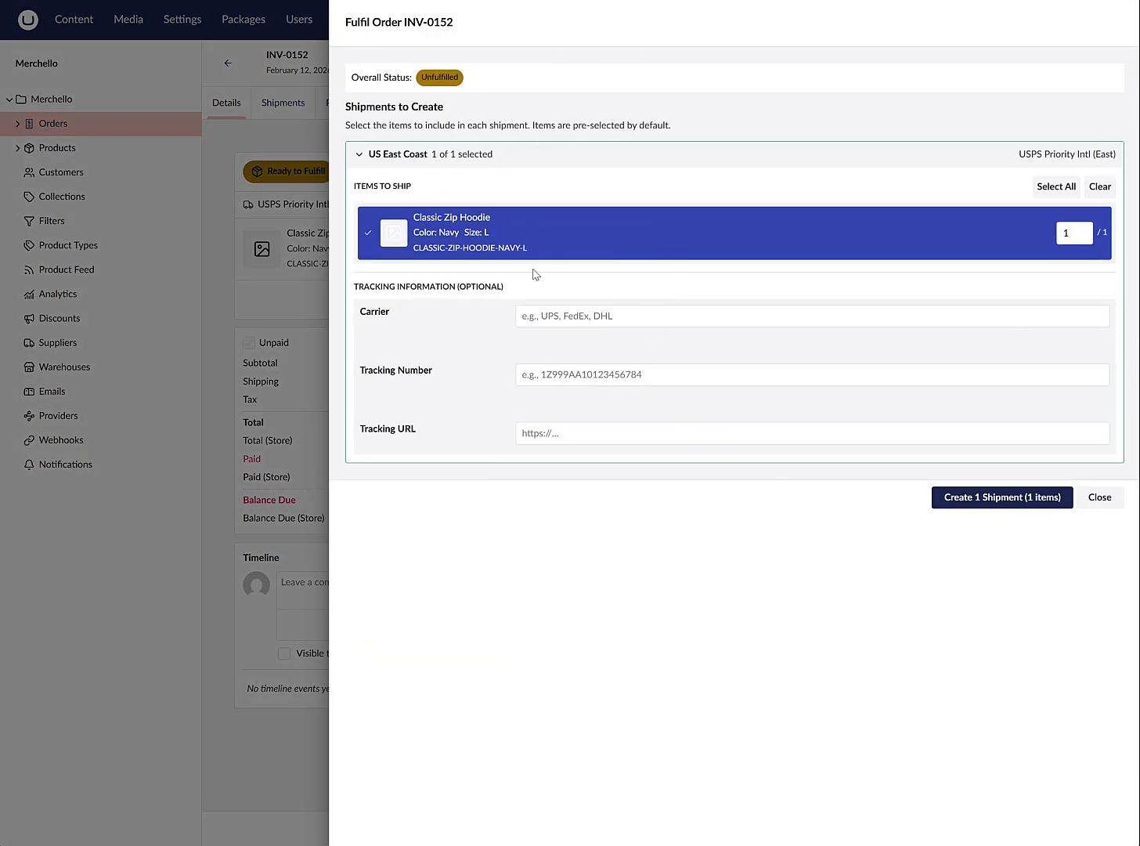
left_click(1098, 498)
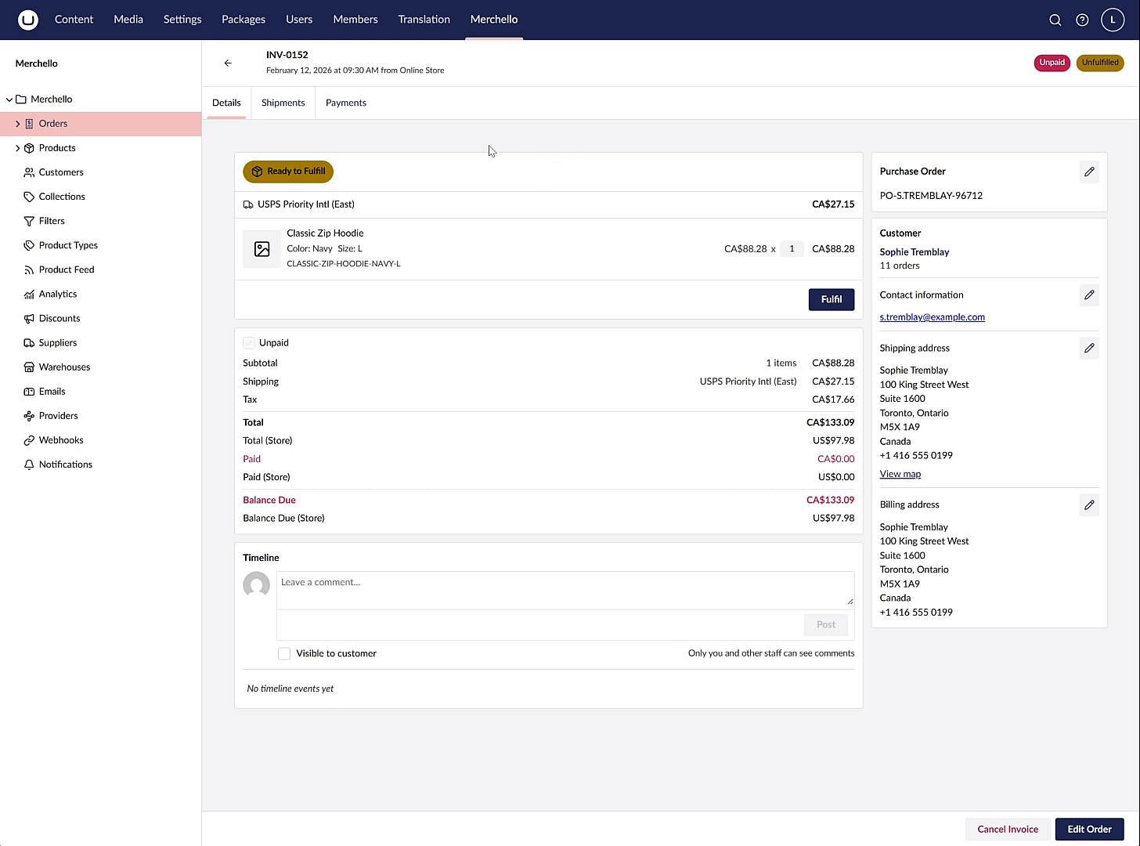
View the order's payments and examine the payment recording form without recording a payment.
left_click(359, 102)
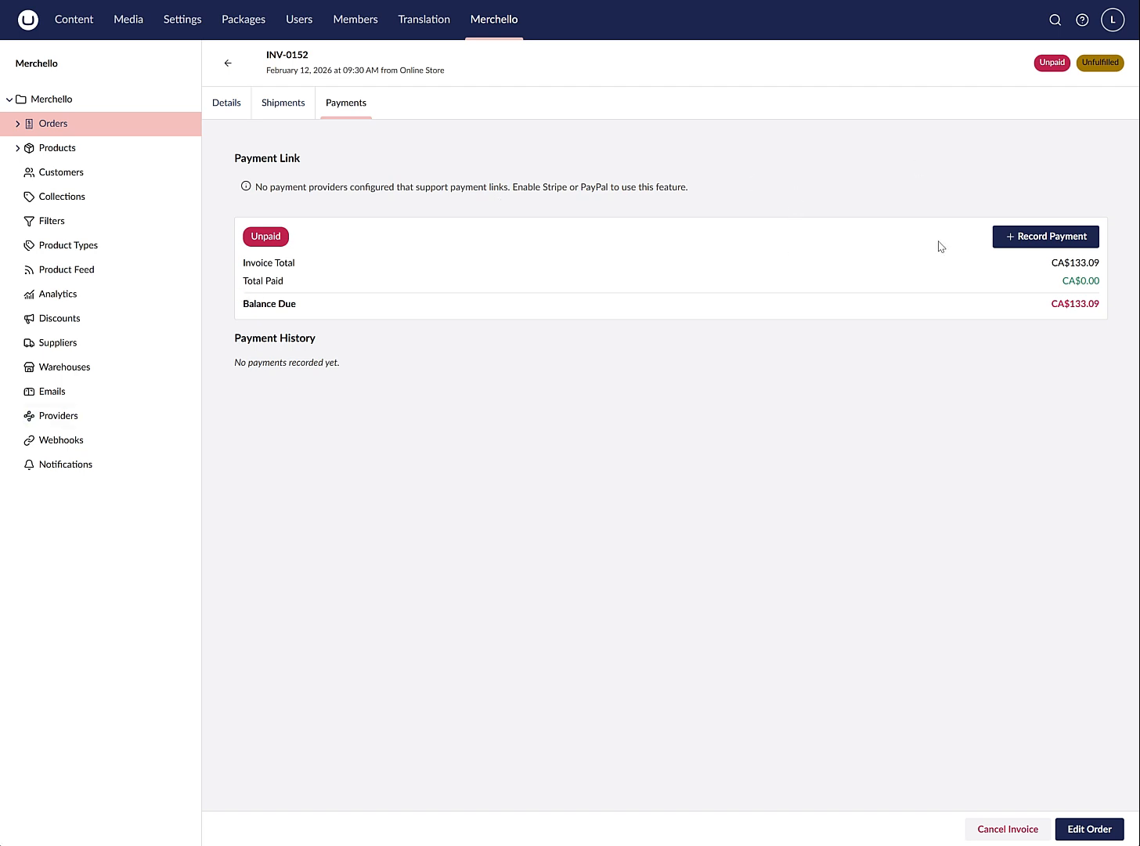
left_click(1019, 237)
left_click(992, 292)
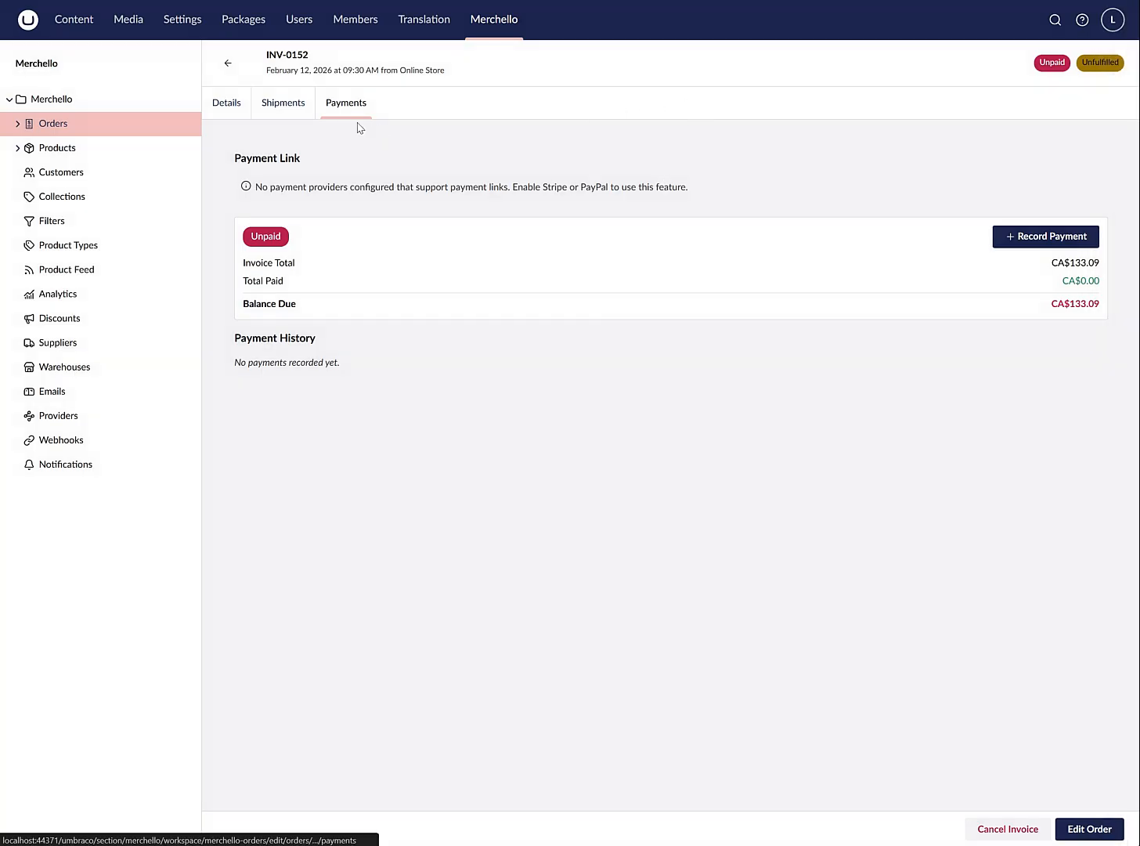
Open the first two listed orders in turn to view their details, ending at the orders list.
left_click(230, 68)
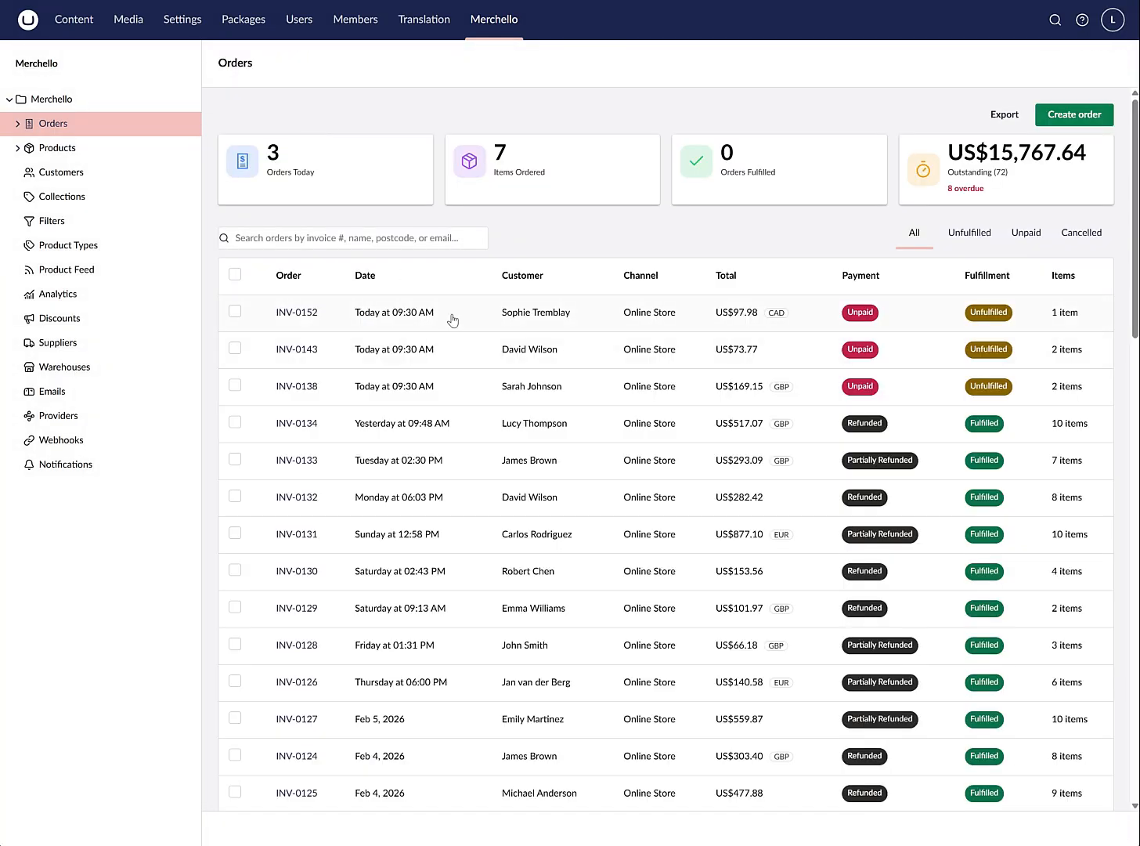
left_click(287, 318)
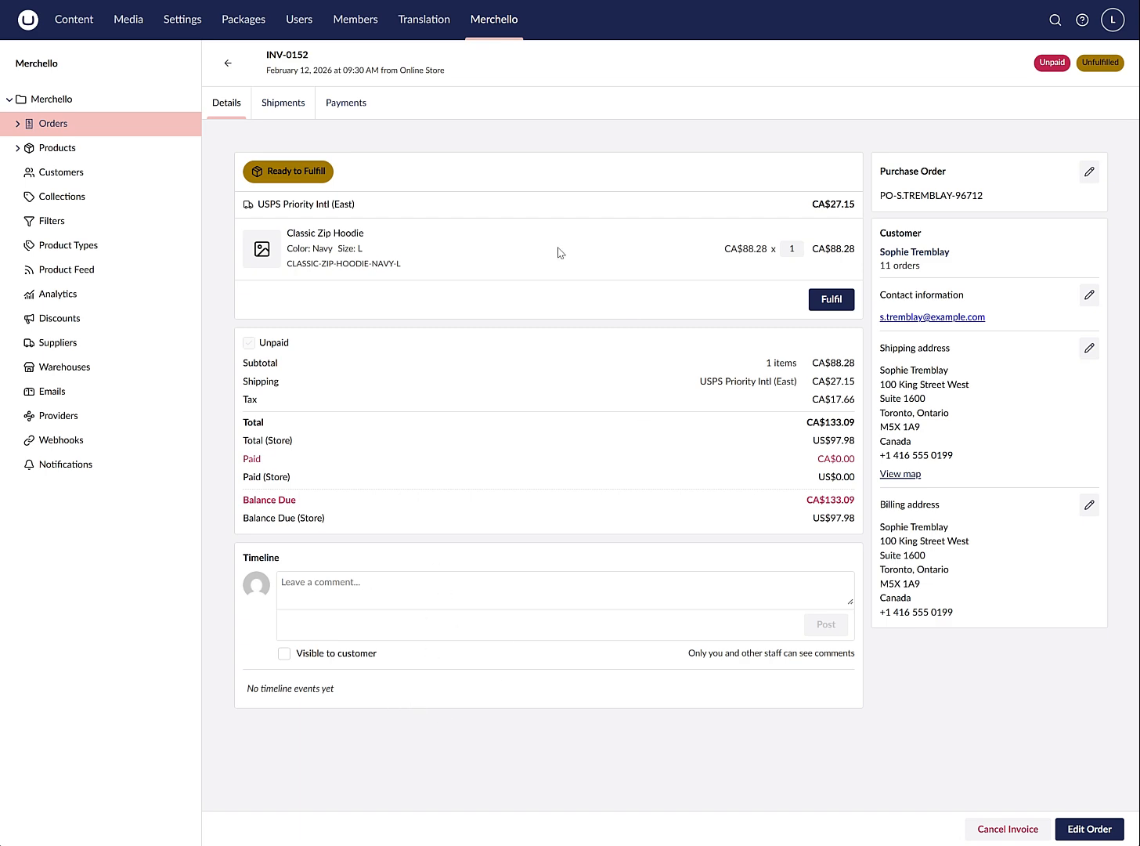
left_click(97, 128)
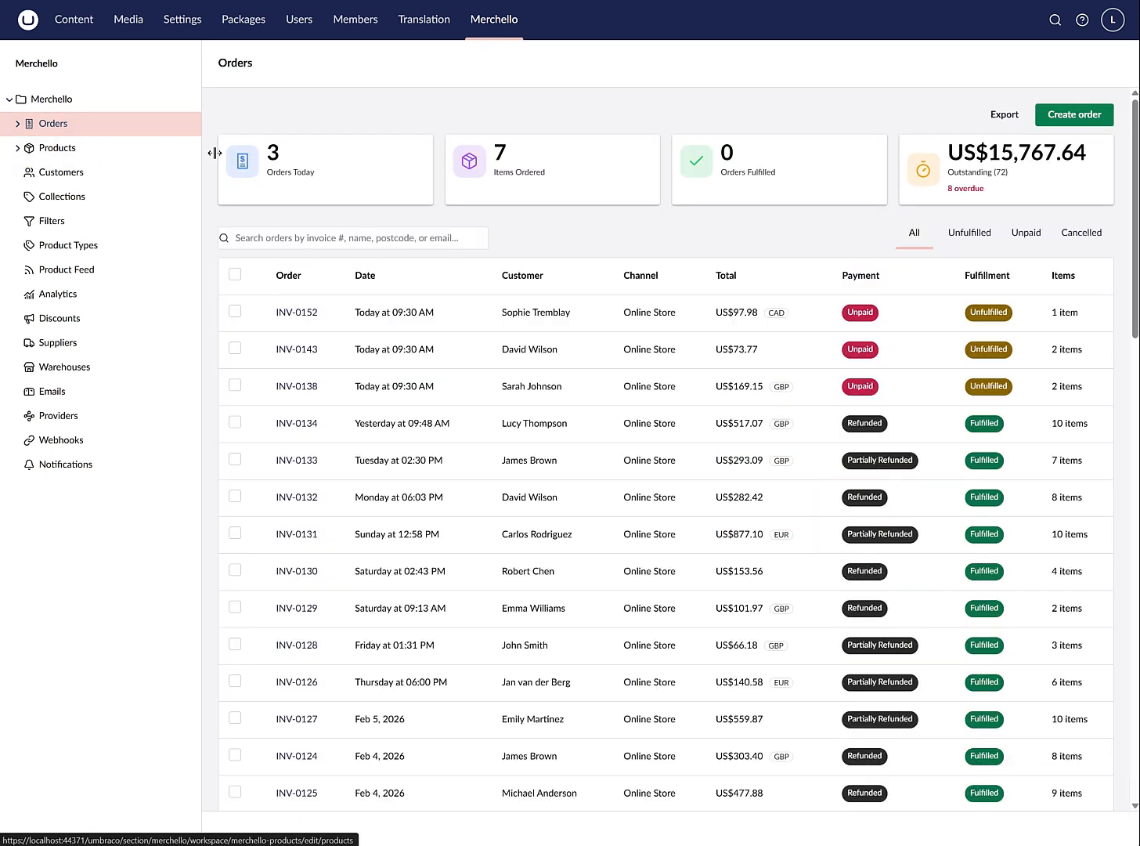
left_click(418, 357)
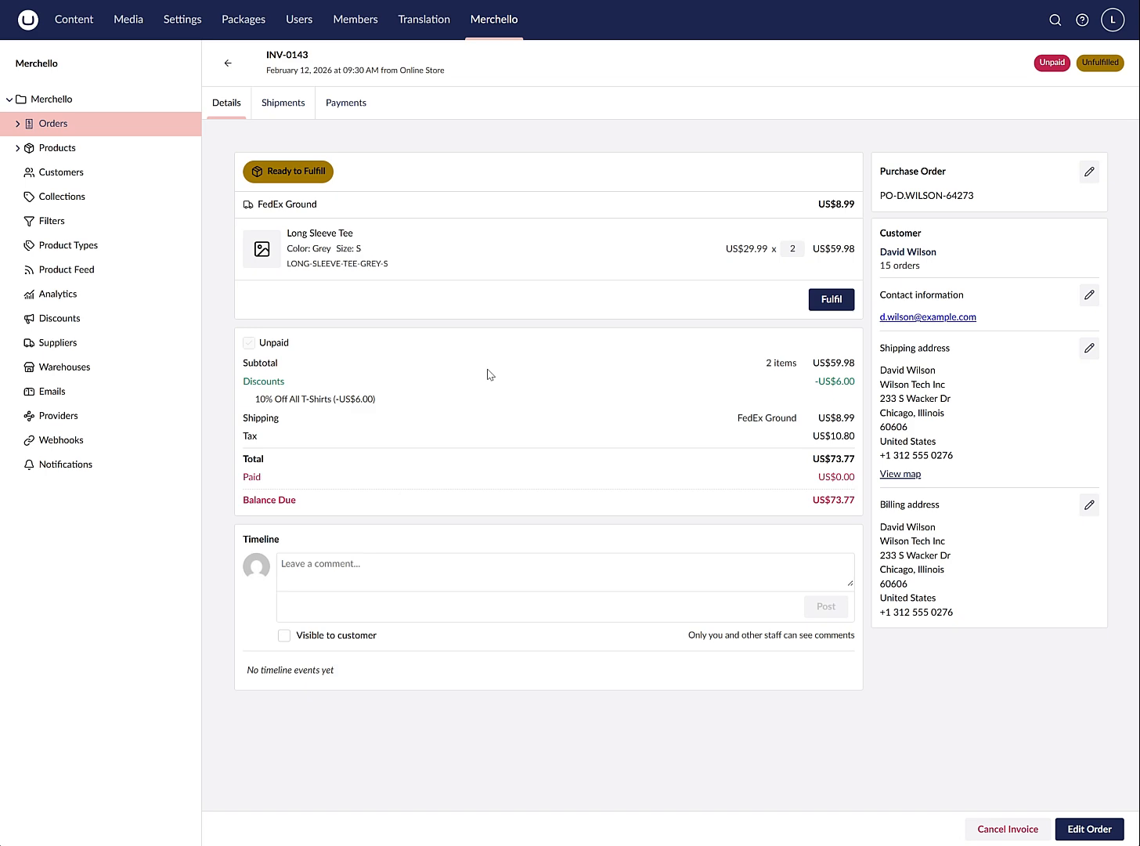
left_click(98, 130)
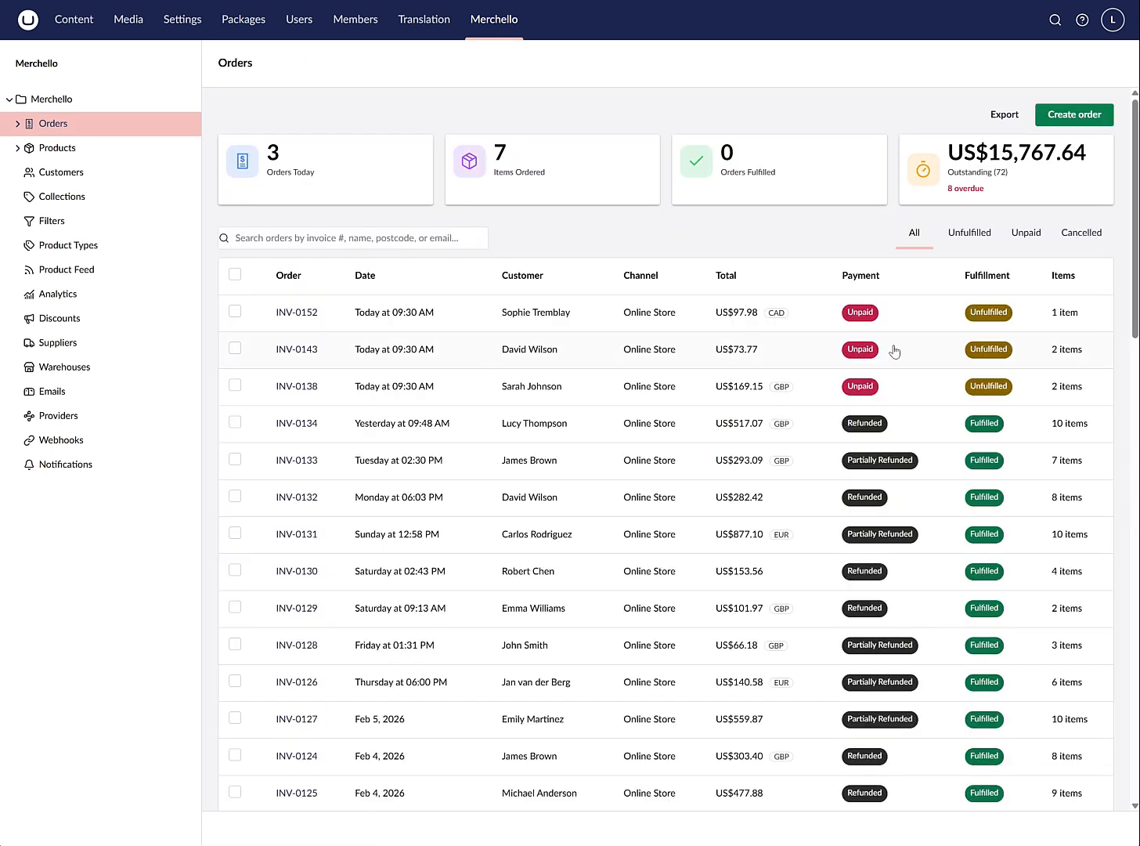
Open the most recent refunded order and examine its line items, grouped by shipping method.
left_click(297, 429)
scroll(489, 416, "down", 3)
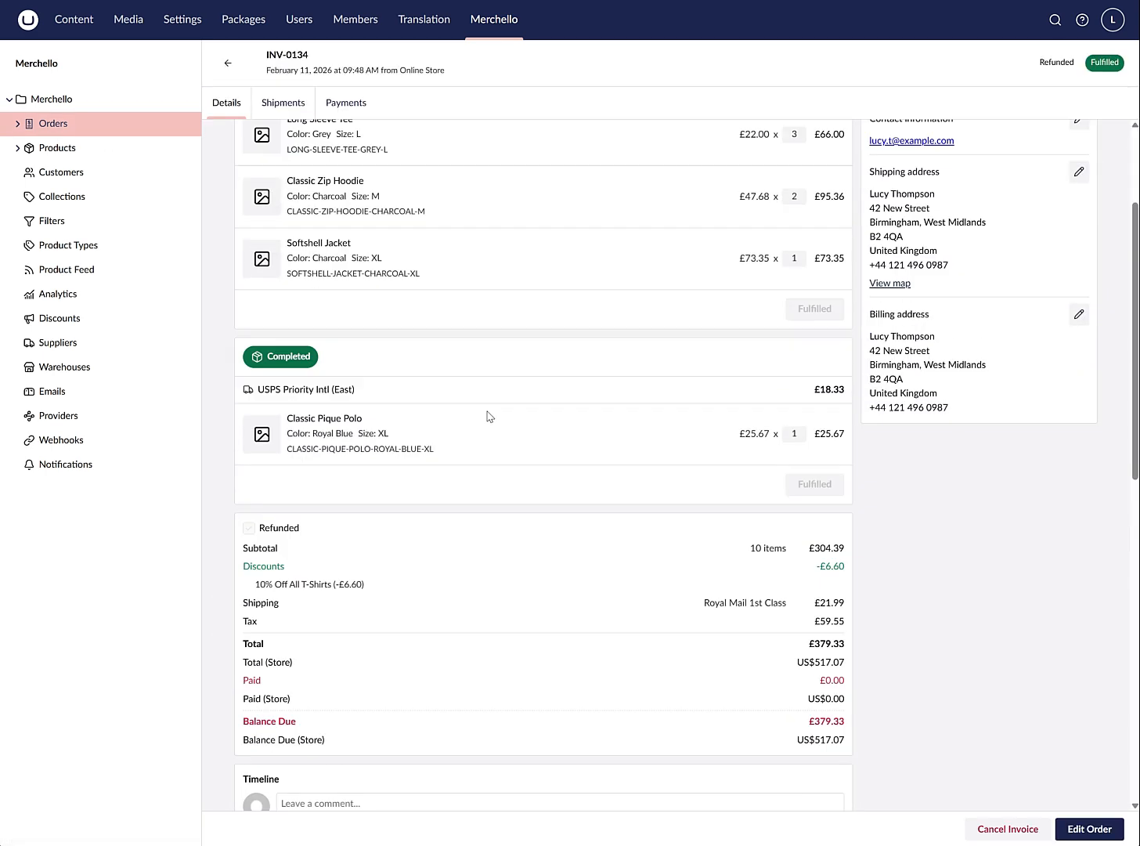
scroll(488, 416, "down", 5)
scroll(565, 509, "up", 10)
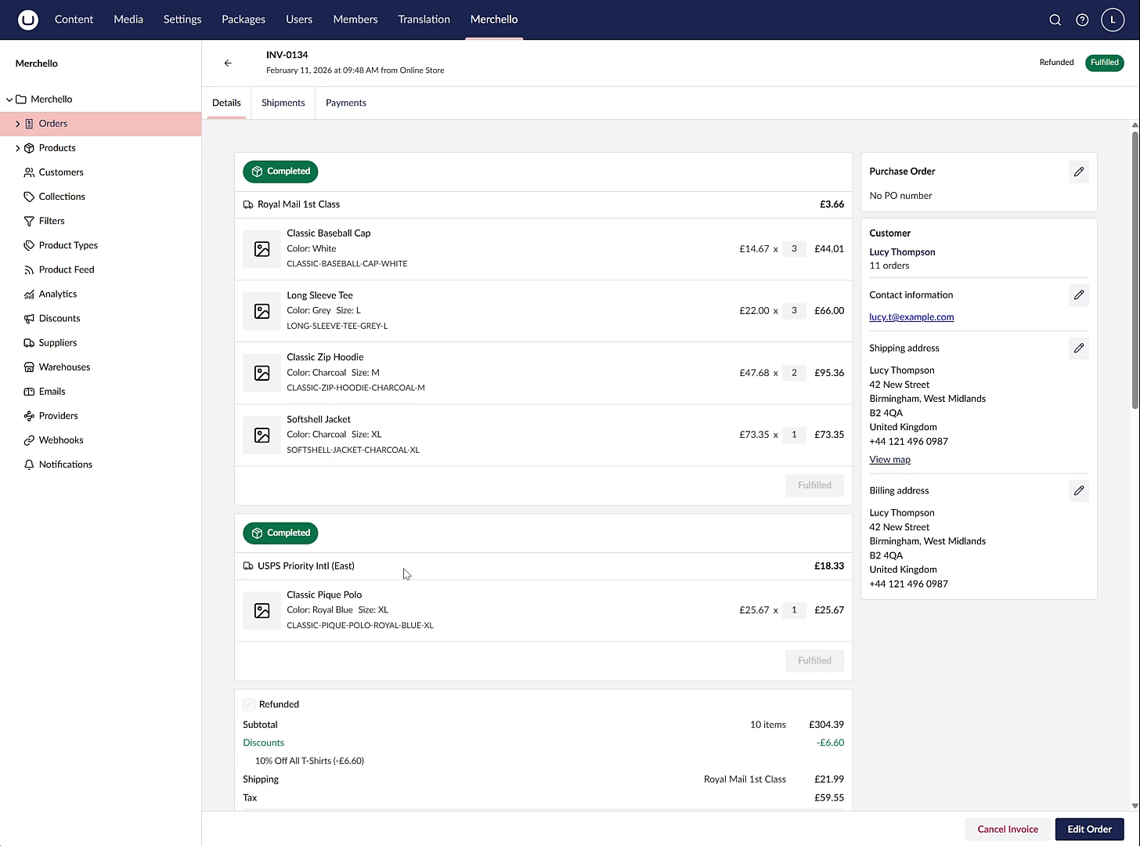
left_click_drag(309, 565, 377, 570)
left_click(378, 570)
scroll(736, 448, "down", 6)
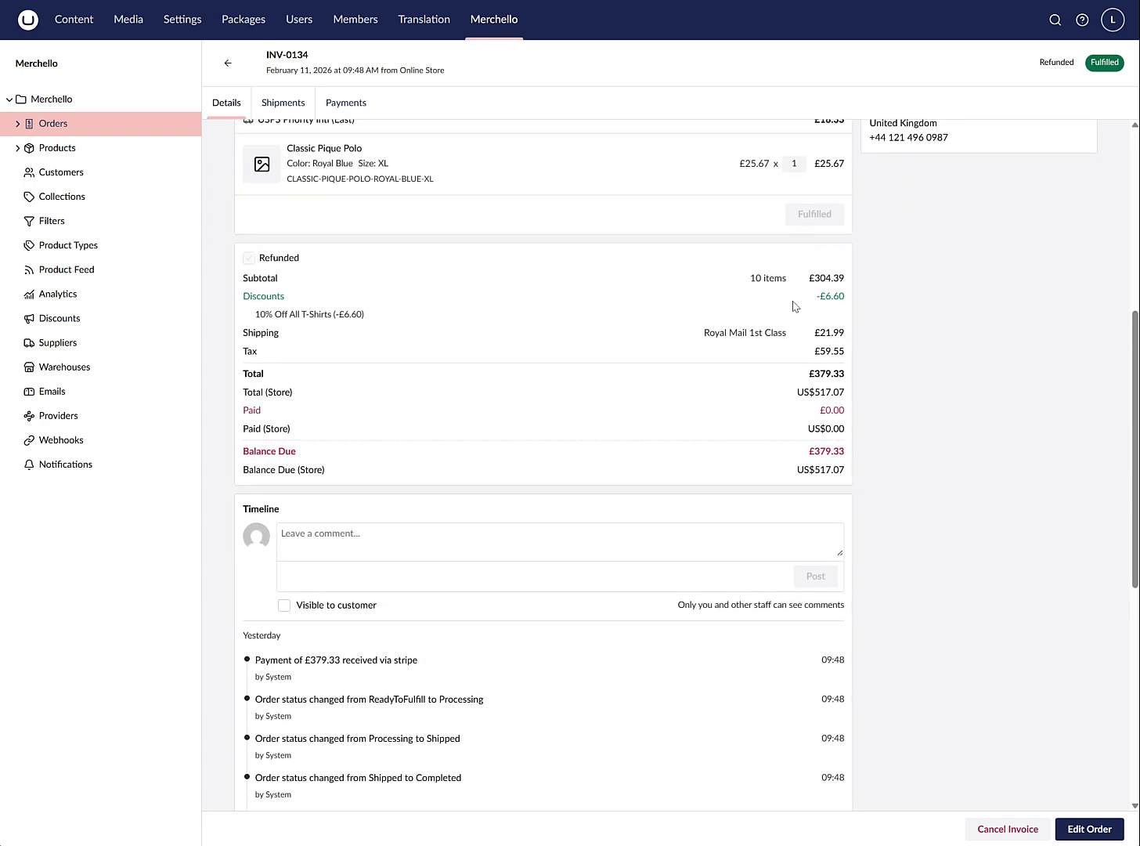
Examine the refunded order's totals summary, including the T-shirt discount applied to it.
scroll(538, 353, "up", 2)
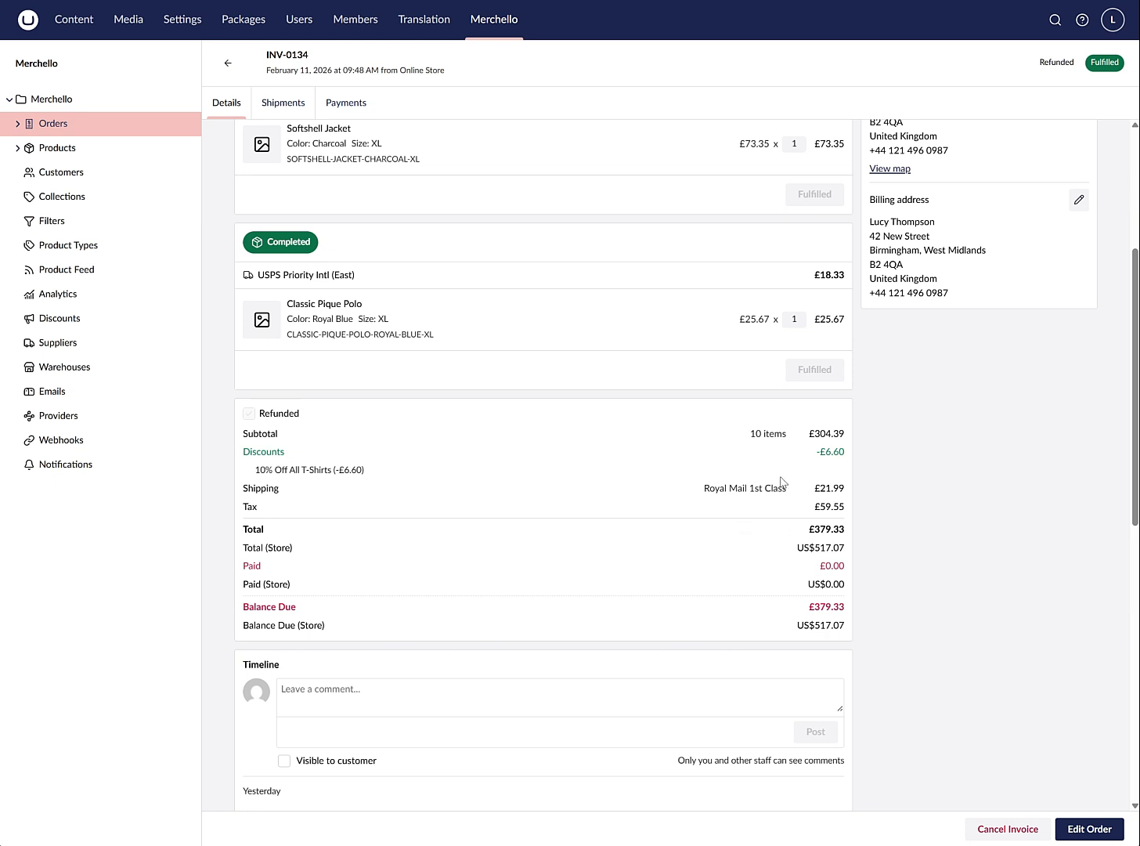
scroll(780, 477, "down", 1)
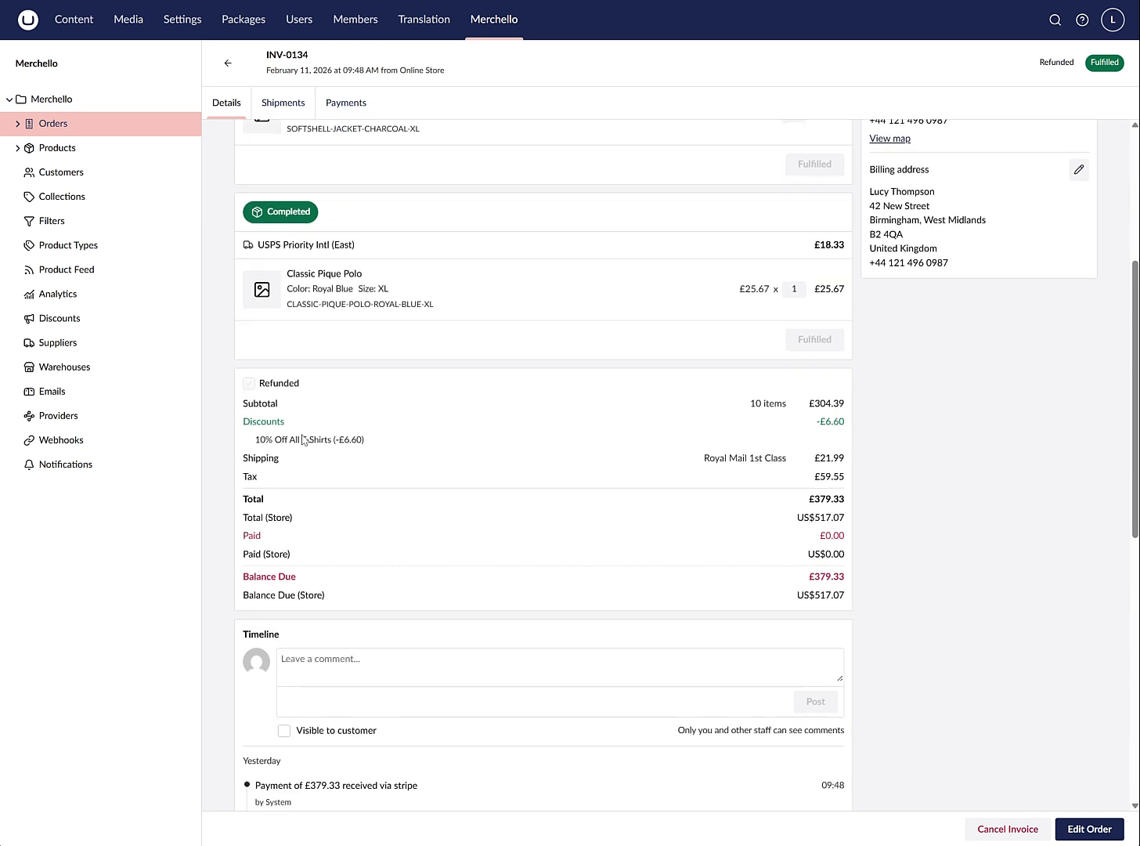
left_click_drag(295, 439, 462, 449)
left_click(464, 451)
scroll(825, 457, "down", 1)
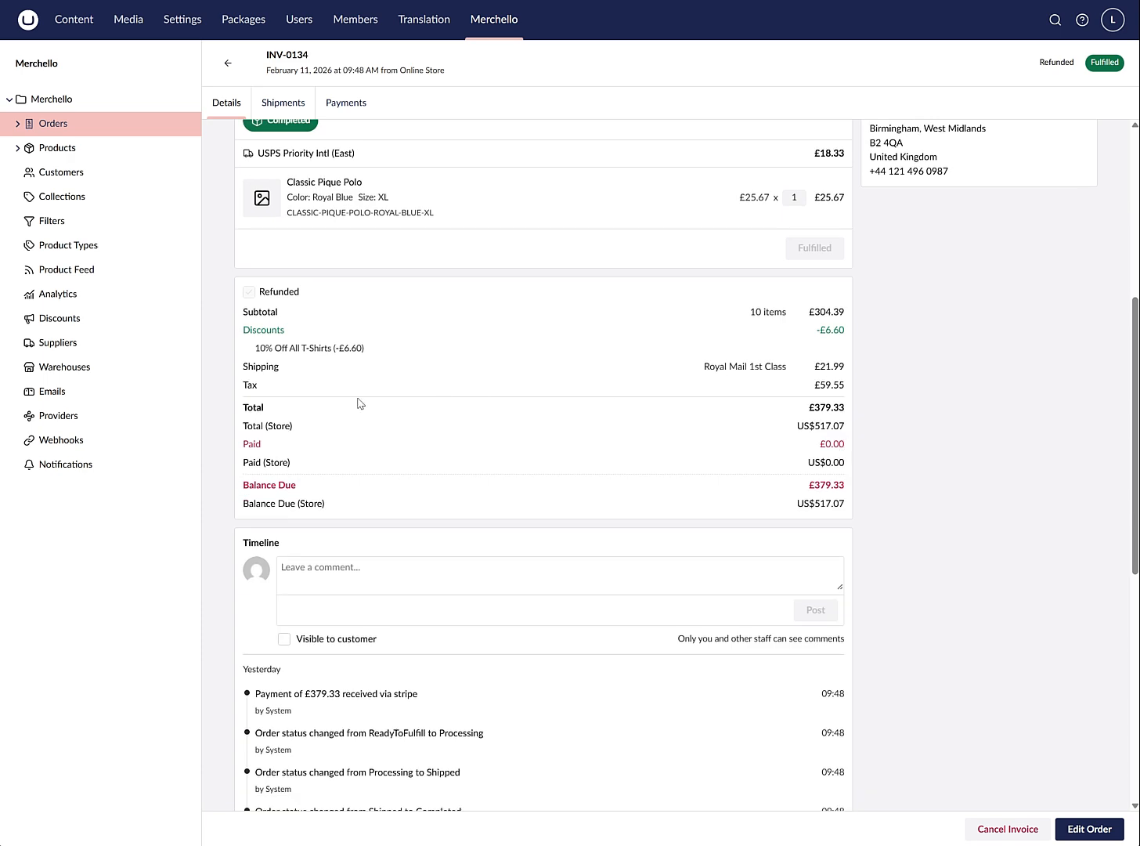
Examine the order's timeline and enter "ghtry" as a trial comment without posting it.
scroll(889, 505, "down", 6)
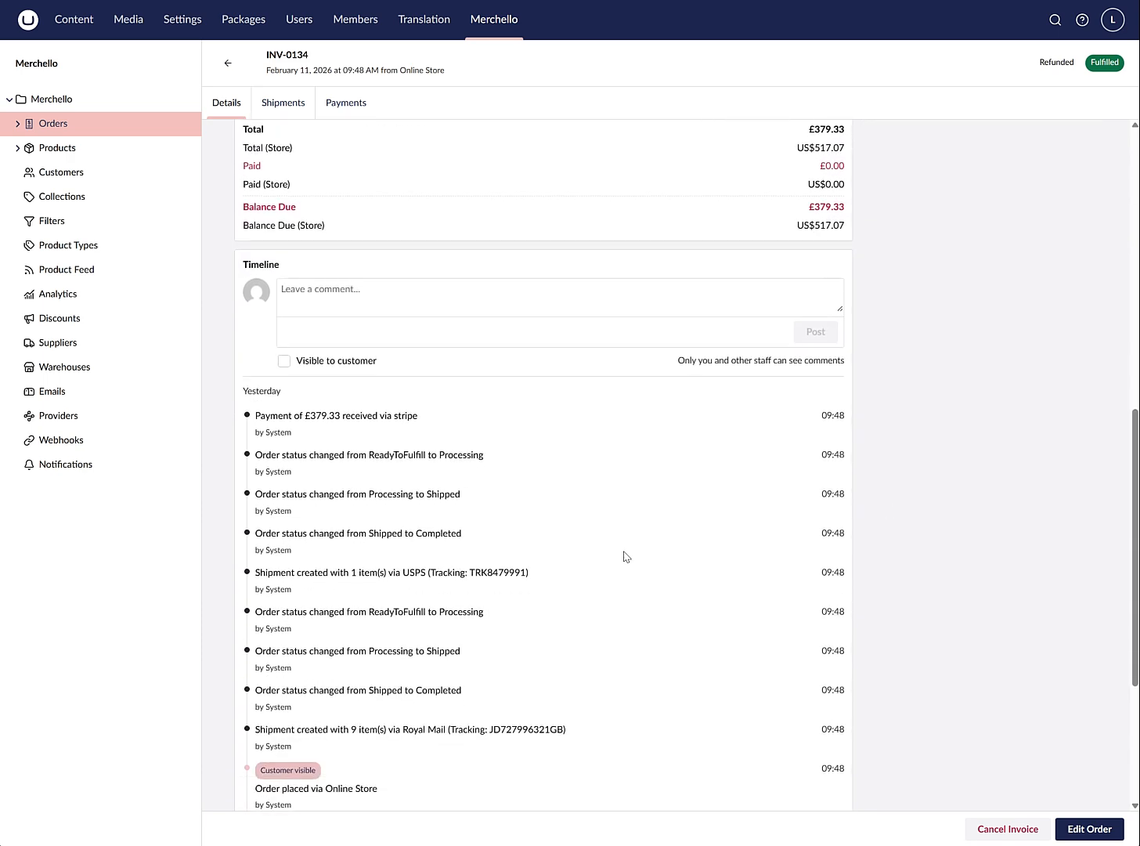
scroll(717, 580, "up", 3)
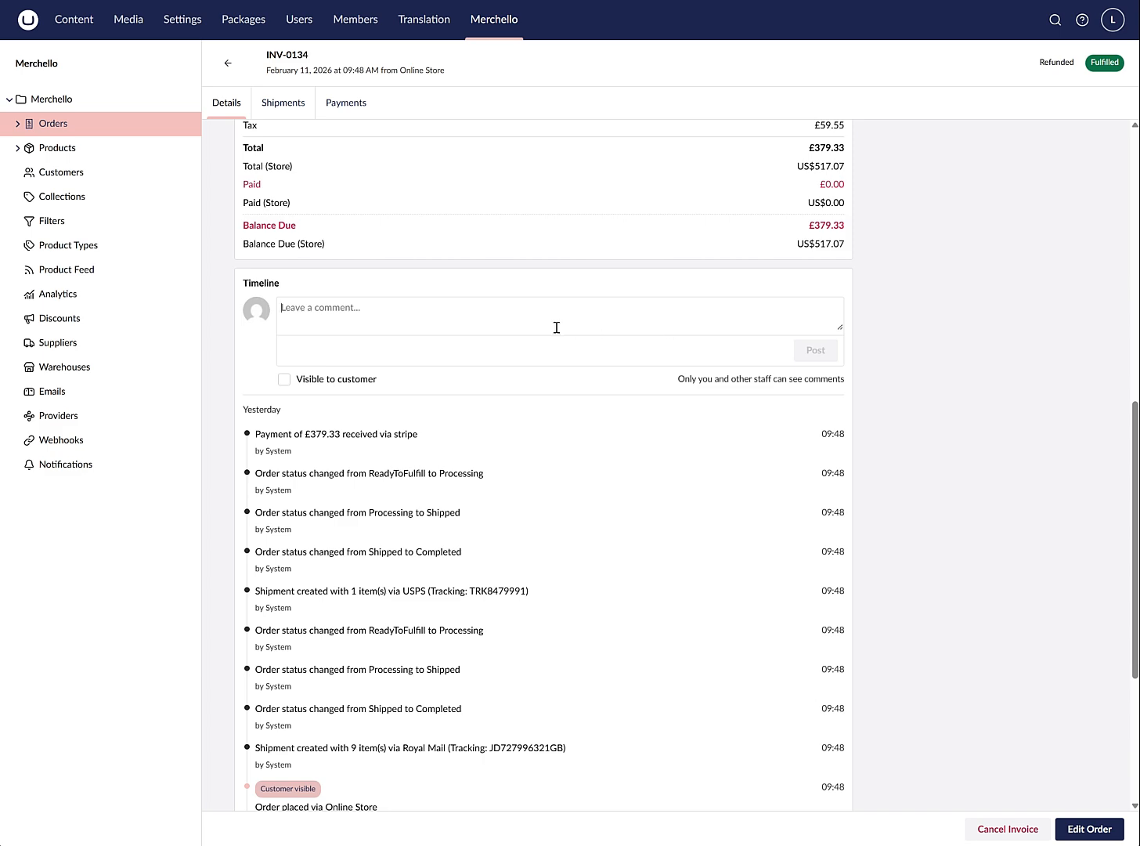
type("ghtry")
scroll(952, 352, "up", 8)
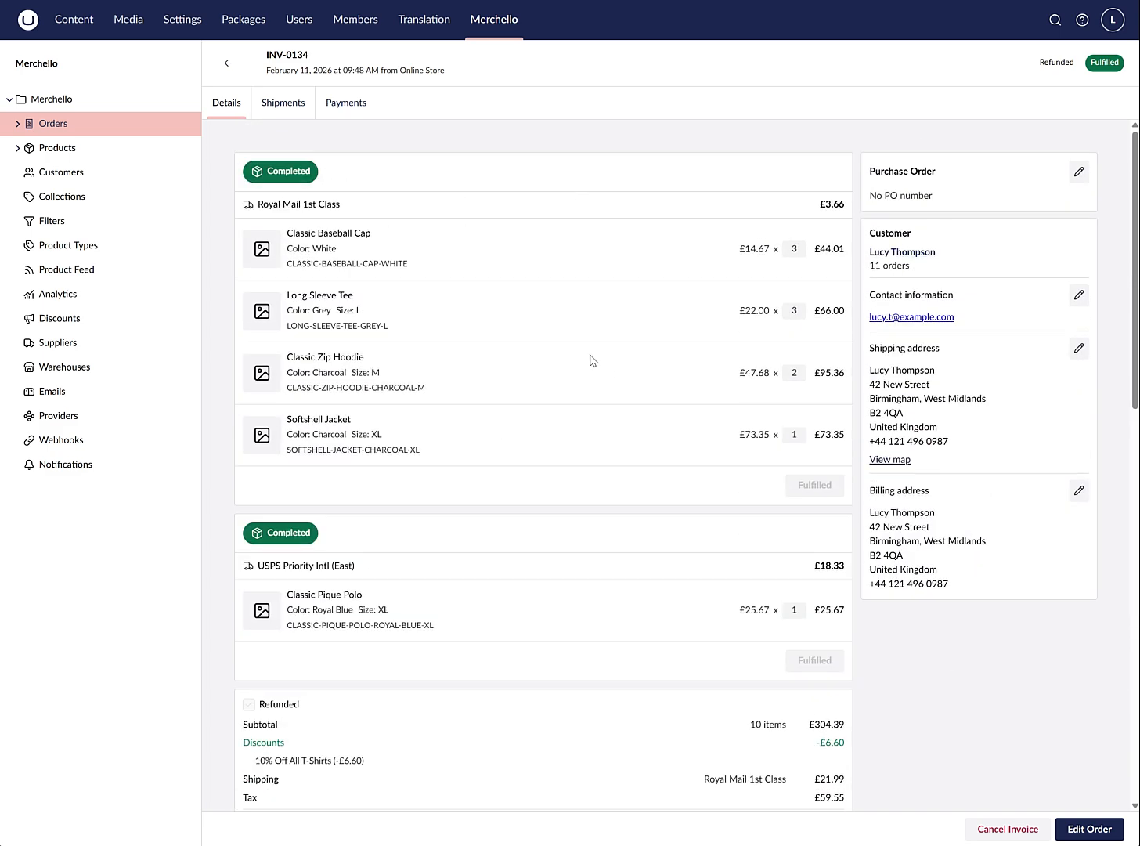
View the customer's order history and segments from the order, then close the list and look over the order details.
left_click(891, 265)
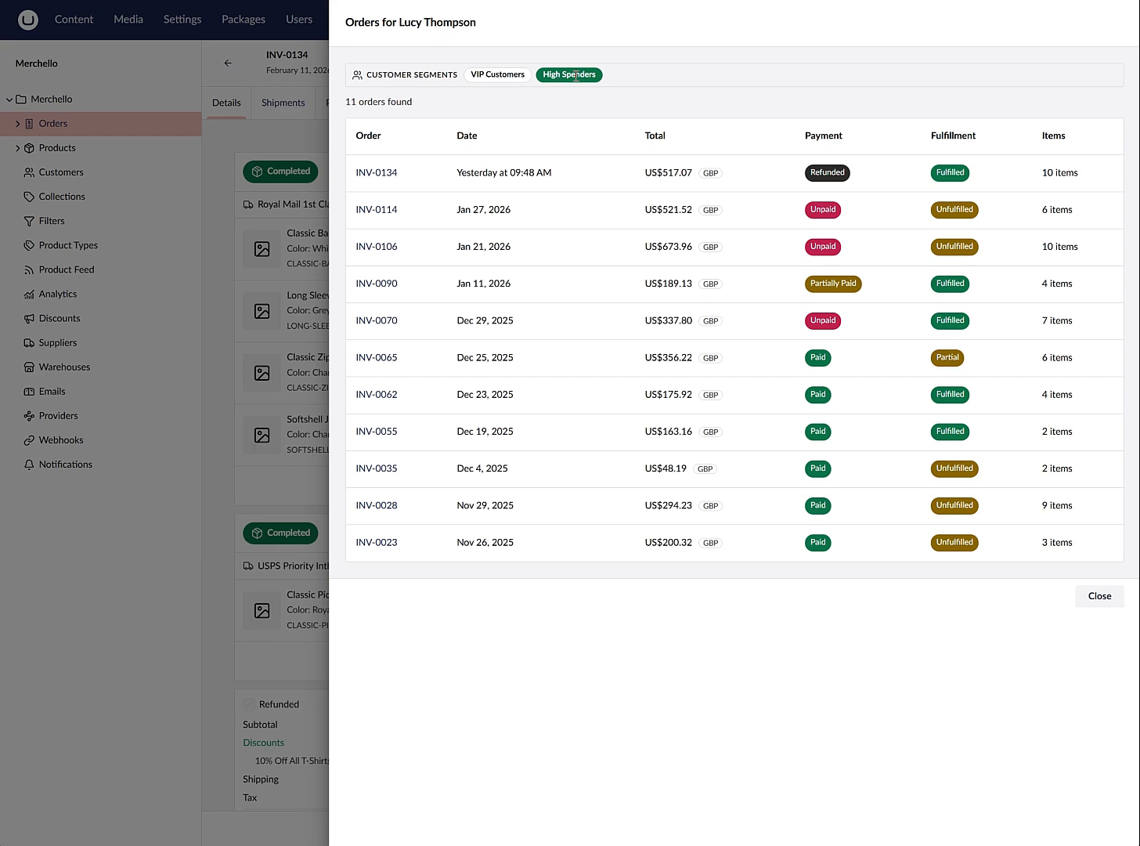
left_click(1097, 597)
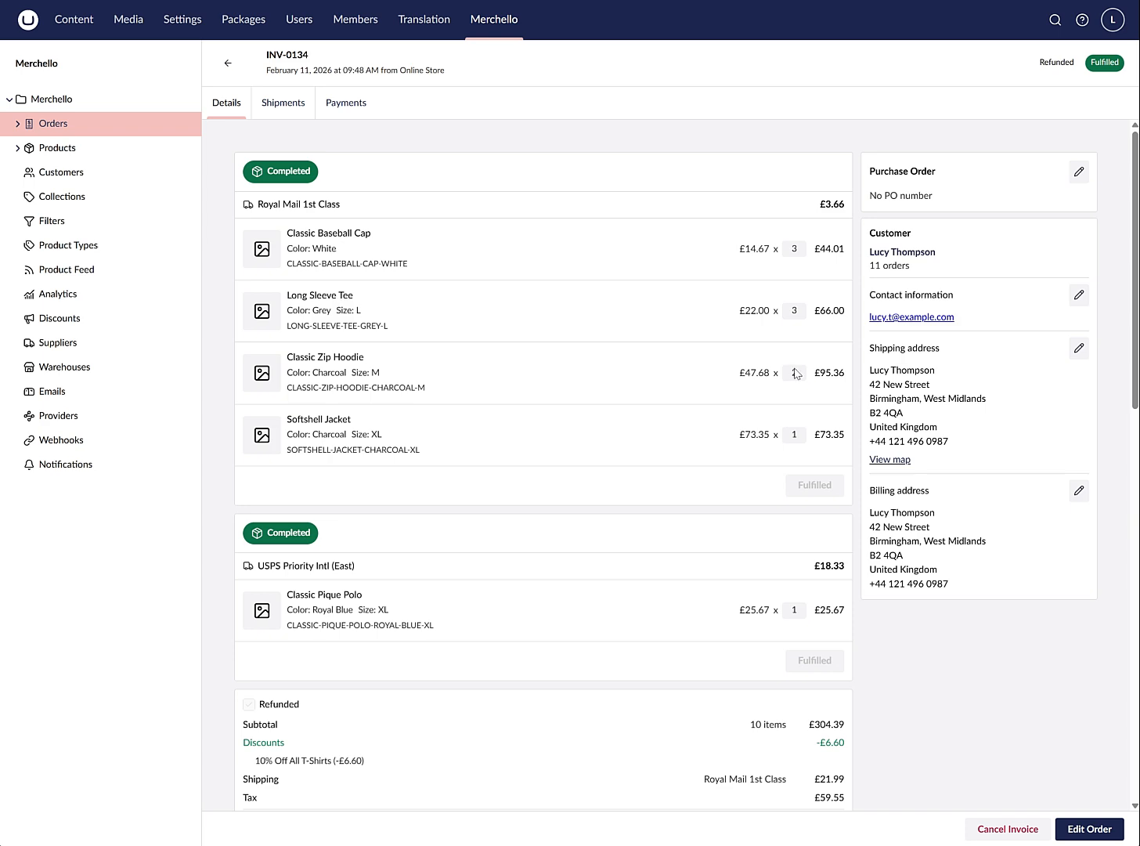
scroll(847, 382, "down", 6)
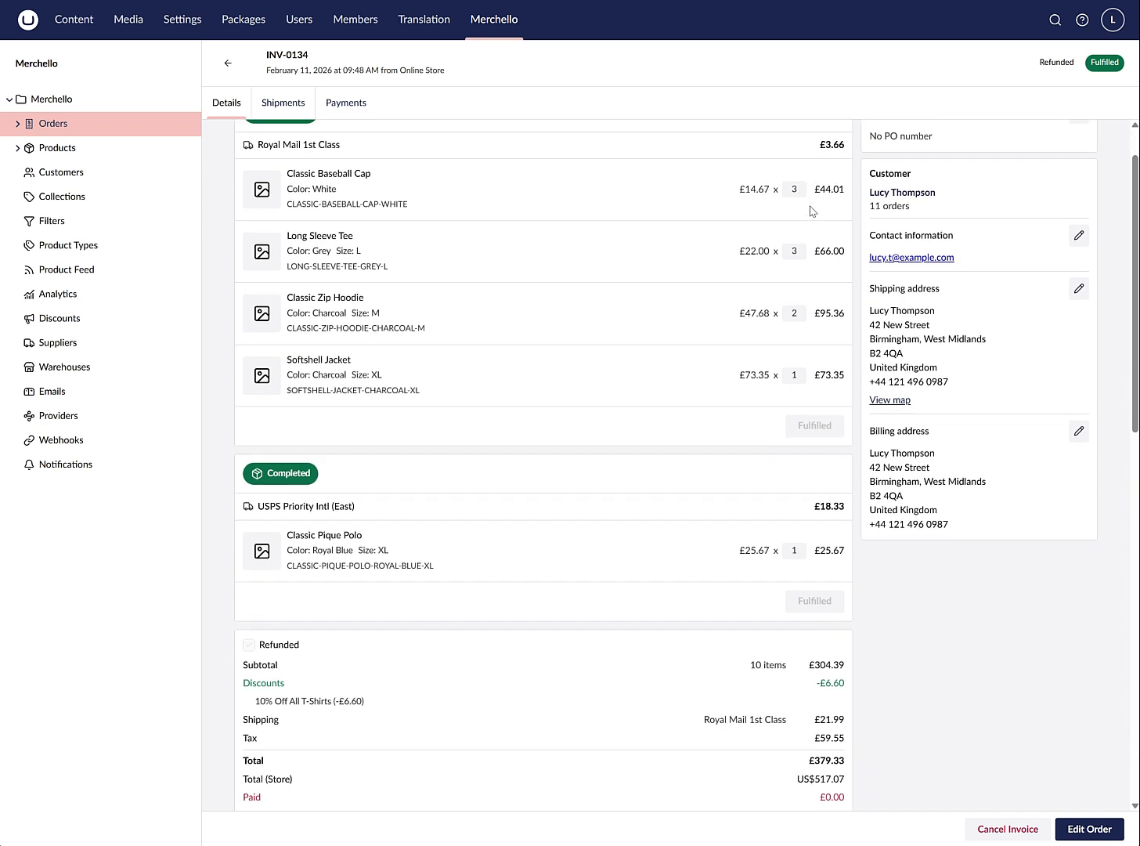
scroll(847, 382, "up", 6)
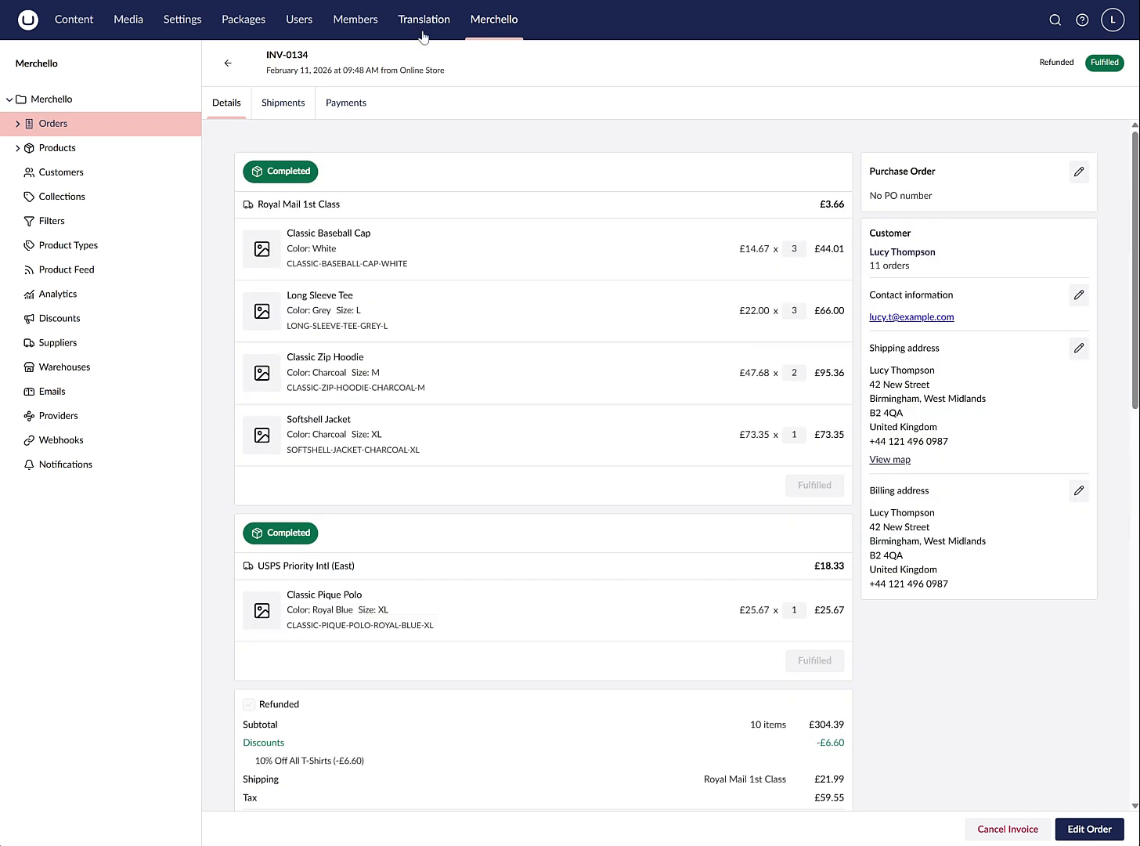
Open the first outstanding invoice and examine its customer's payment terms and credit limit settings without saving changes.
left_click(18, 123)
left_click(79, 148)
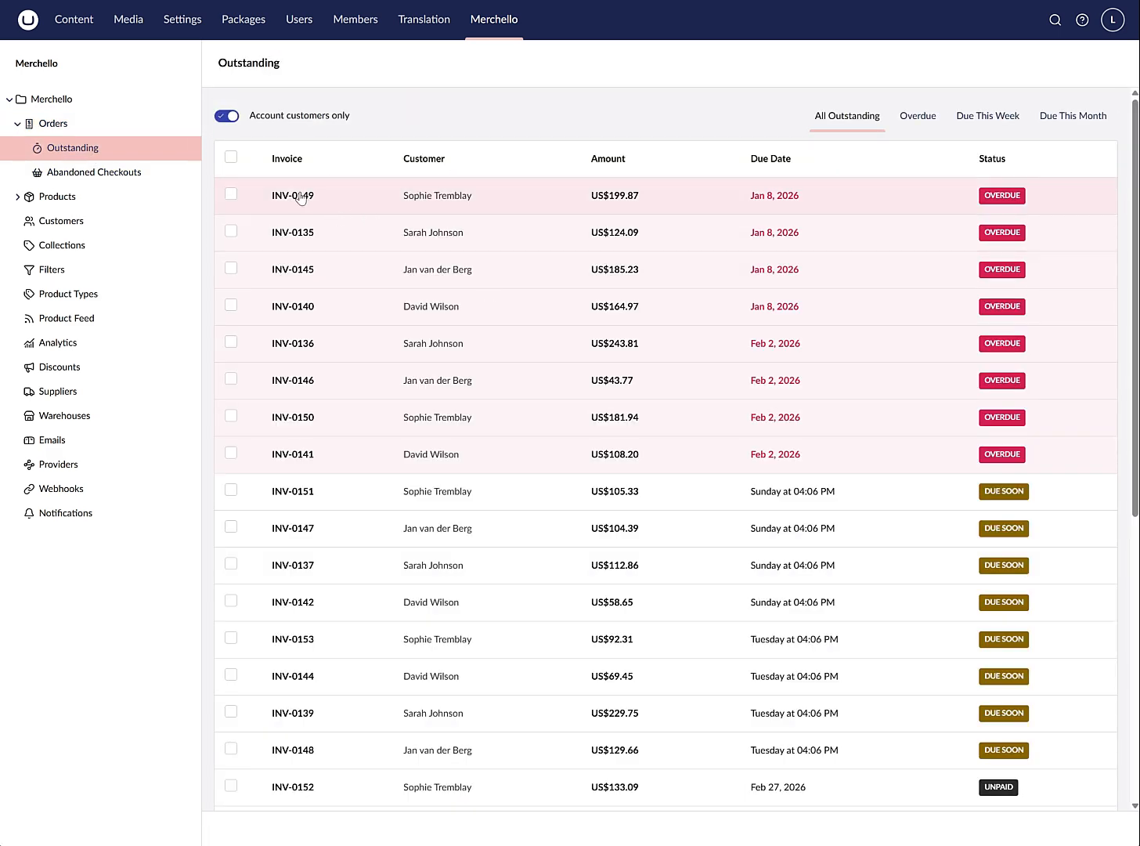
left_click(304, 197)
left_click(912, 257)
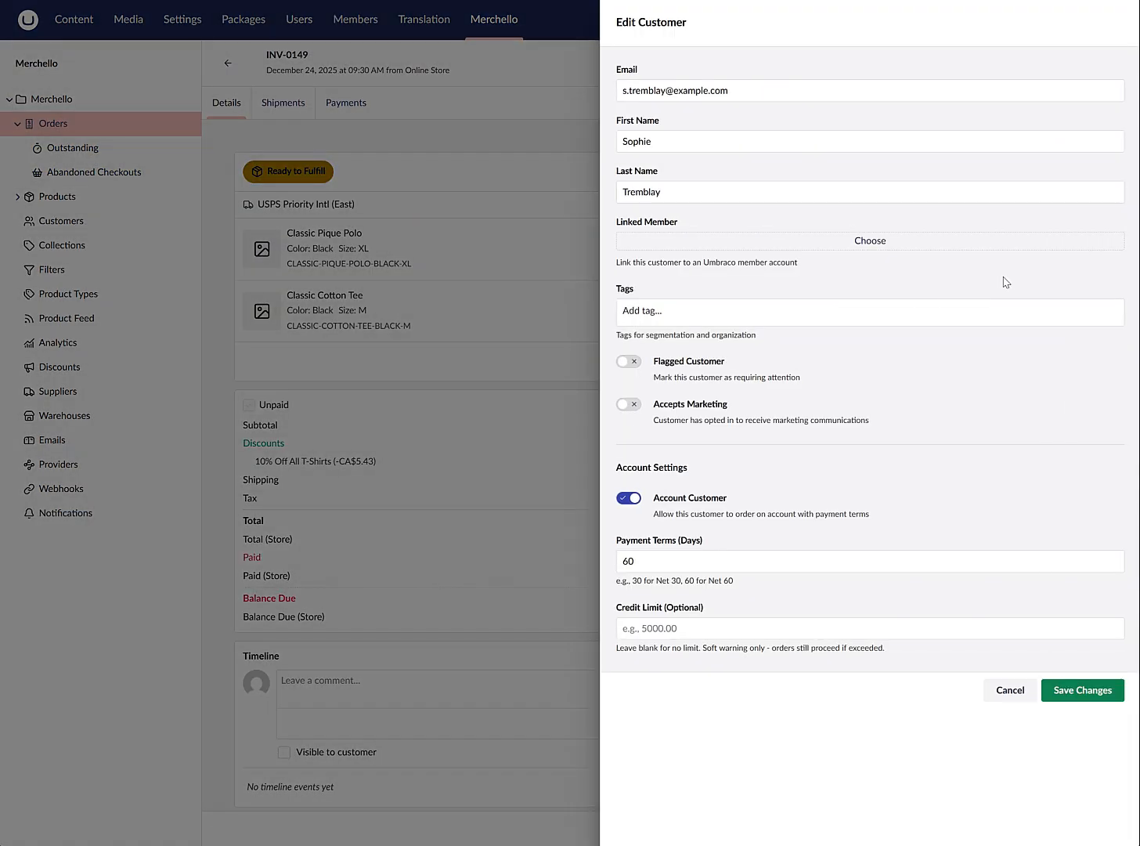
double_click(670, 564)
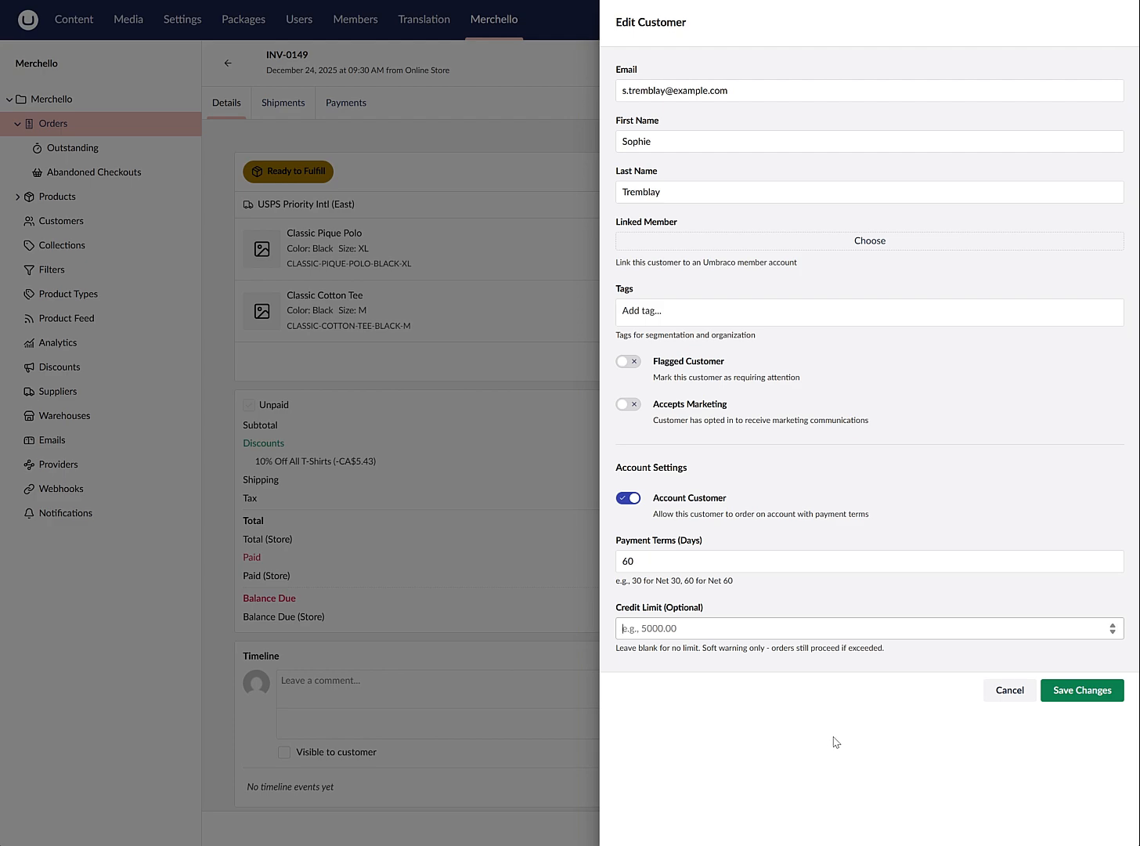
left_click(1011, 691)
Review the outstanding invoices list and the Abandoned Checkouts page.
left_click(72, 148)
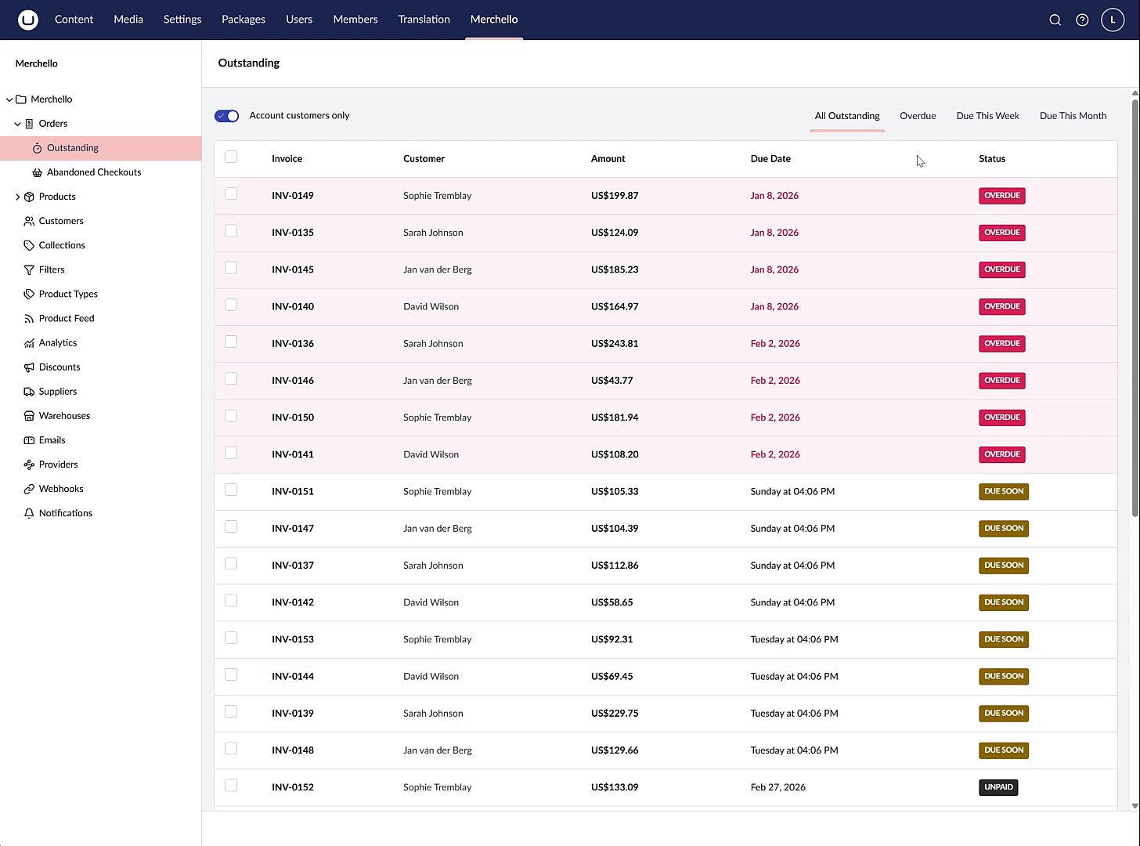
left_click(109, 172)
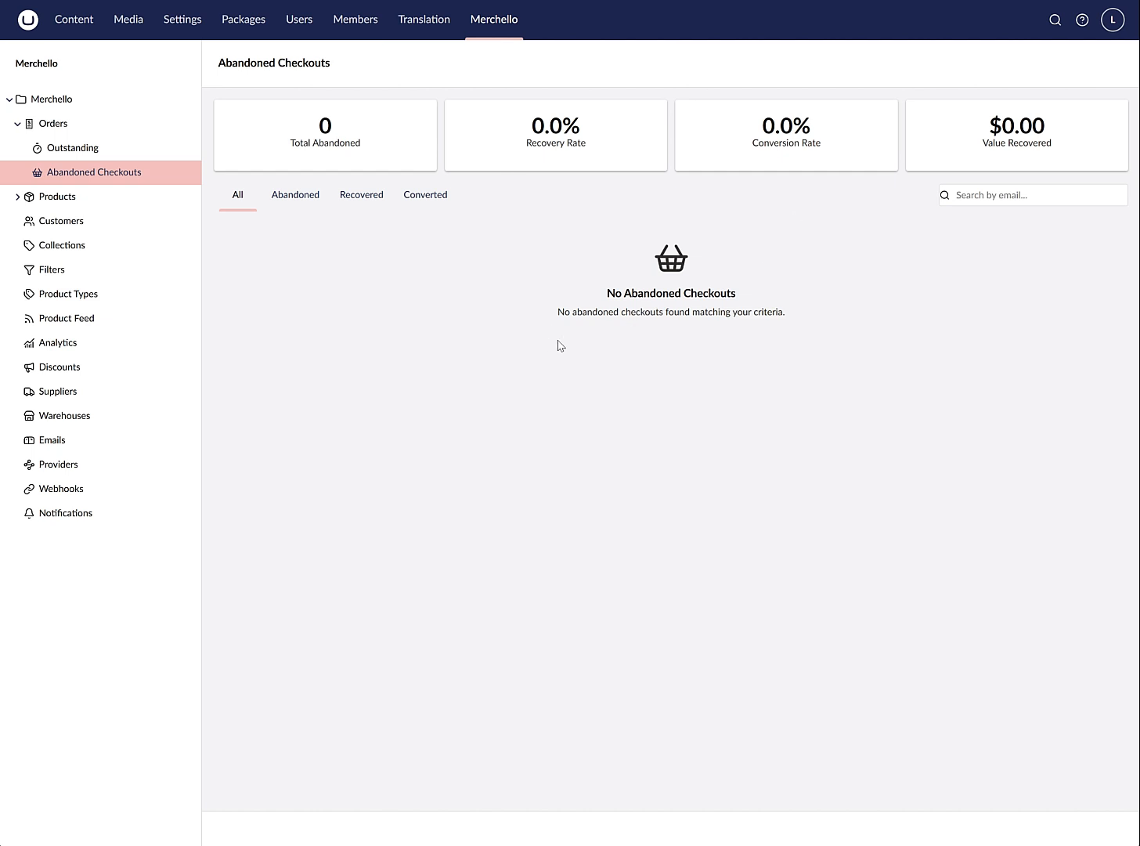
Open the Art Print Poster product from the products list and view its options.
left_click(17, 196)
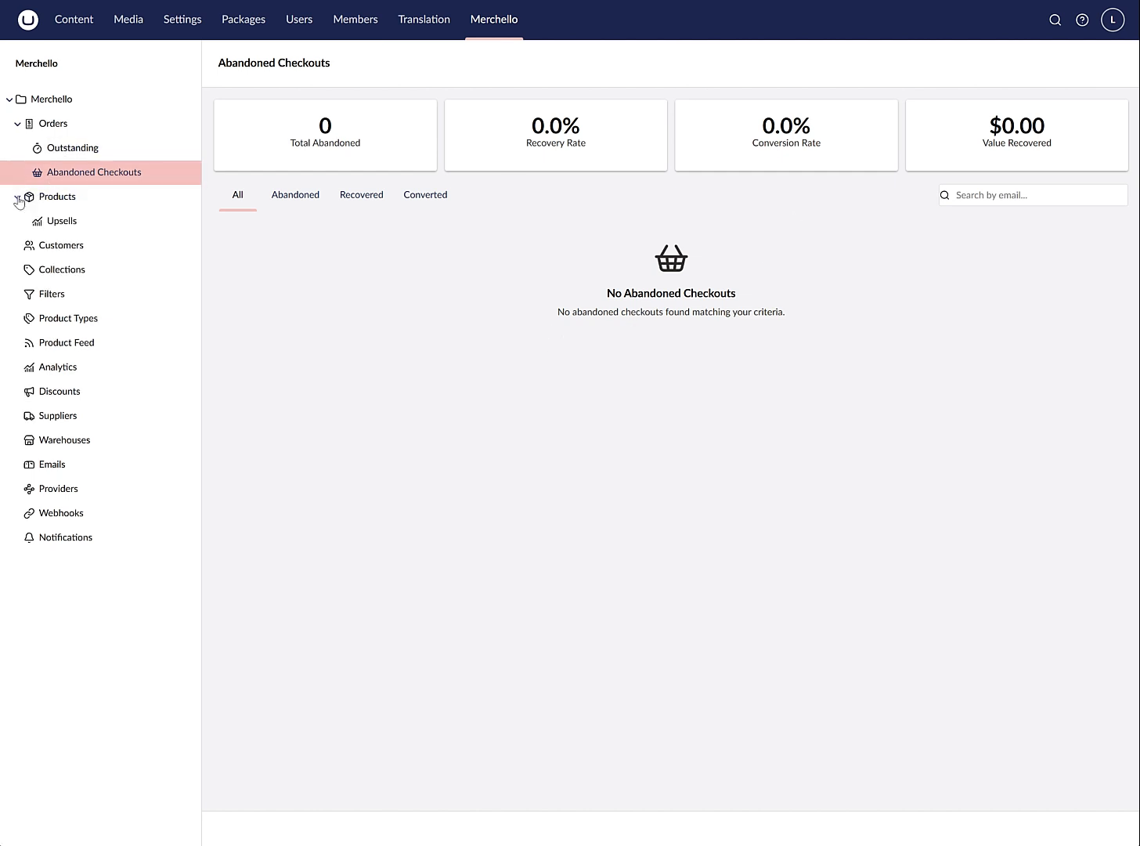
left_click(120, 203)
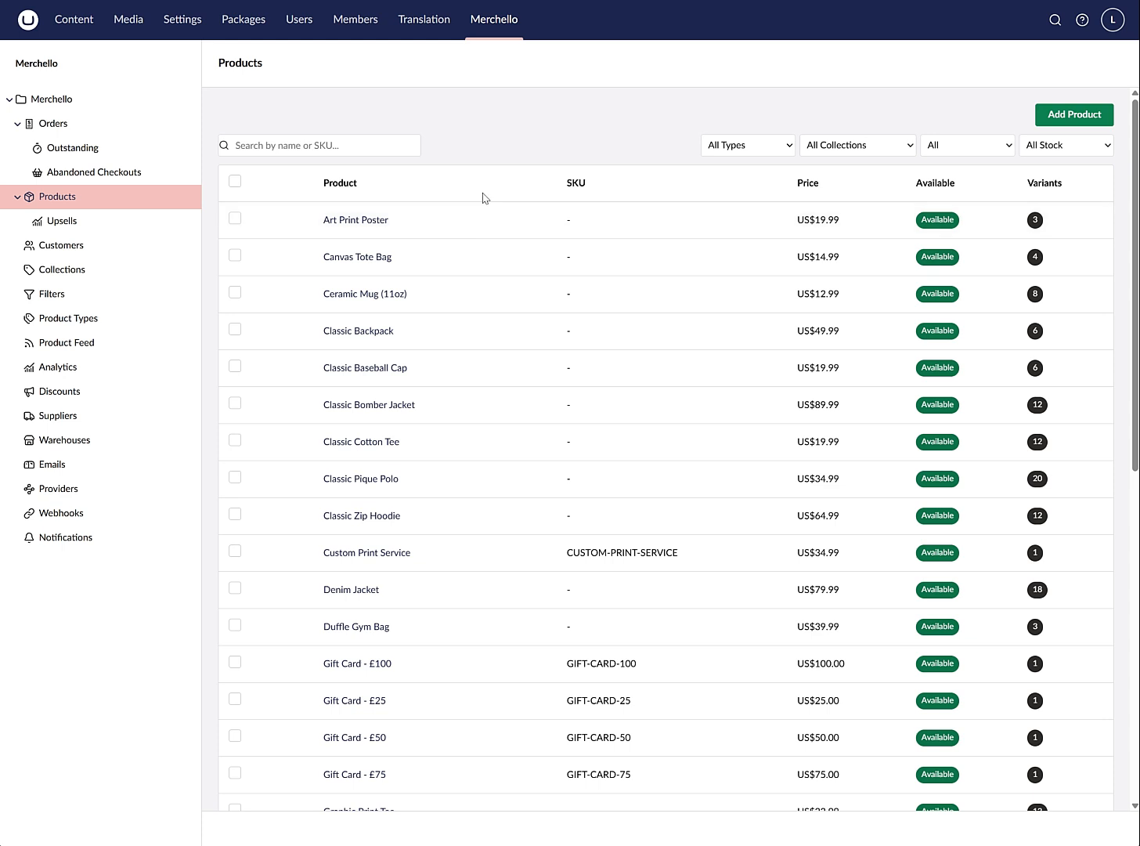
left_click(379, 220)
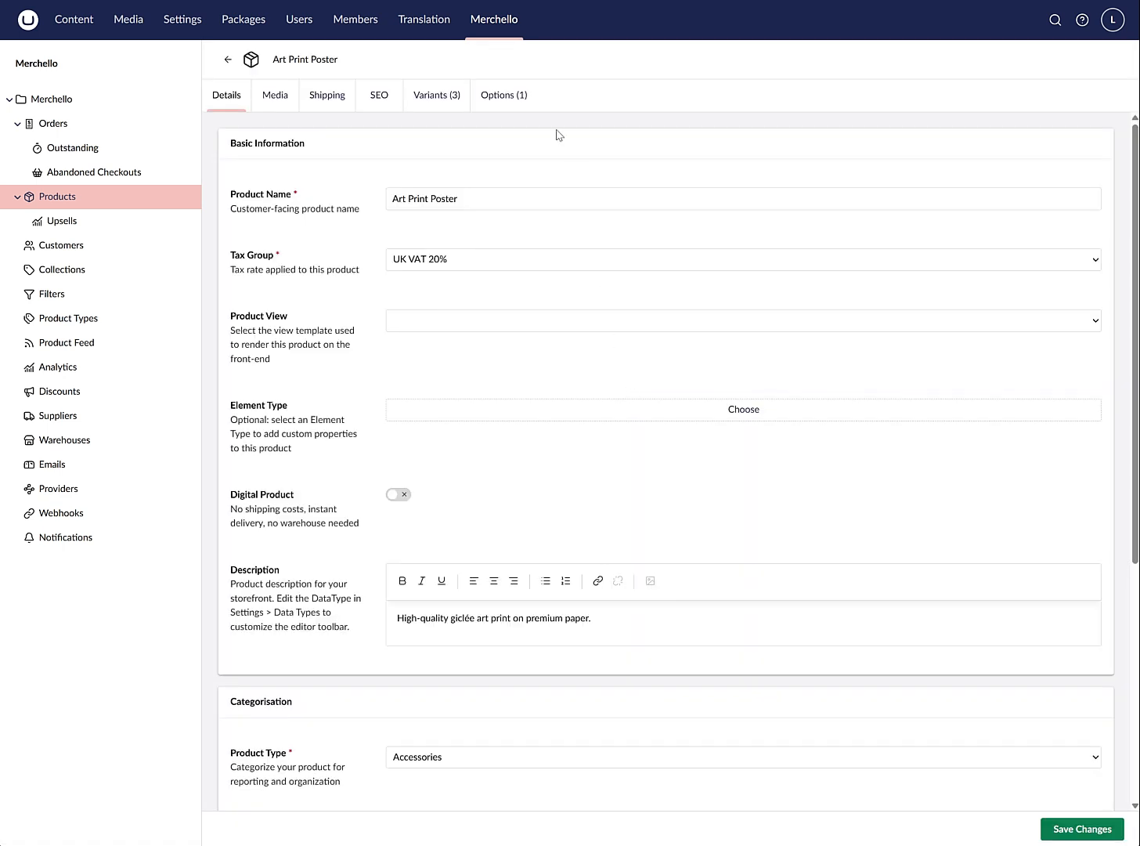
left_click(494, 96)
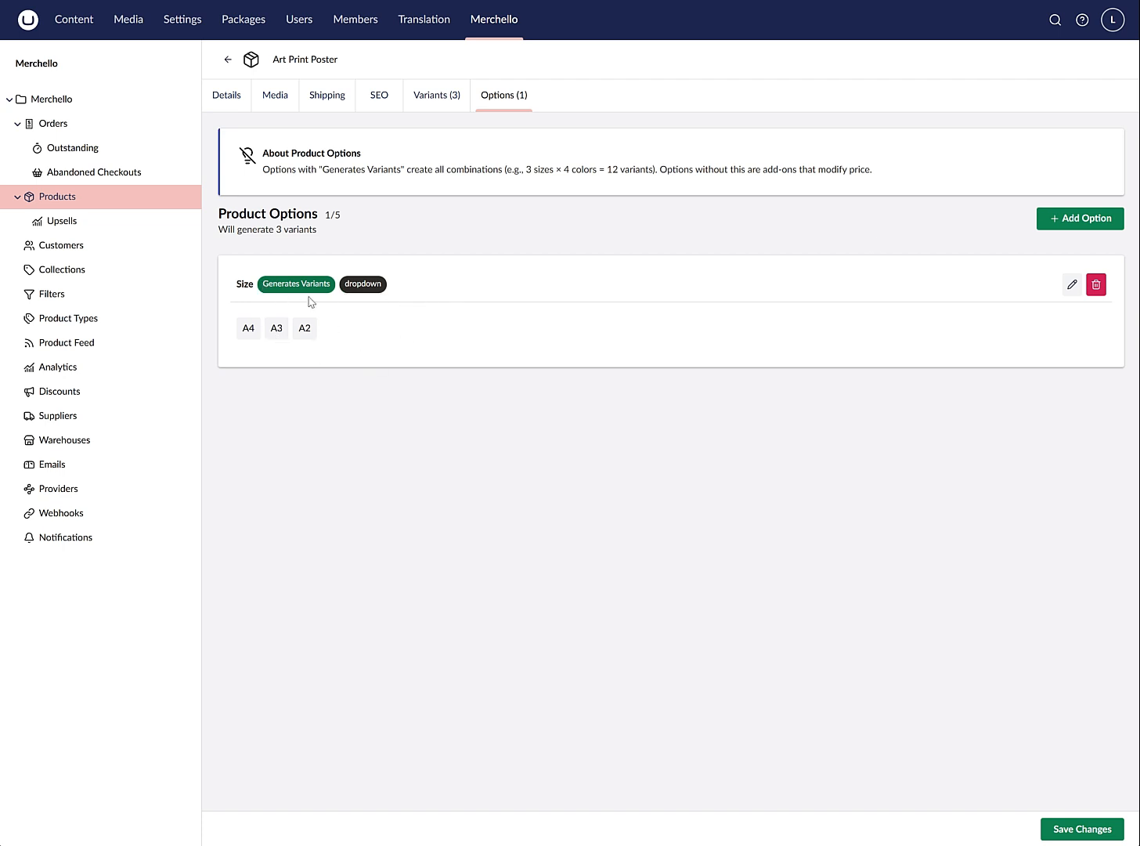
Start a new option for Art Print Poster and examine the option details and values fields.
left_click(1085, 218)
scroll(897, 333, "down", 2)
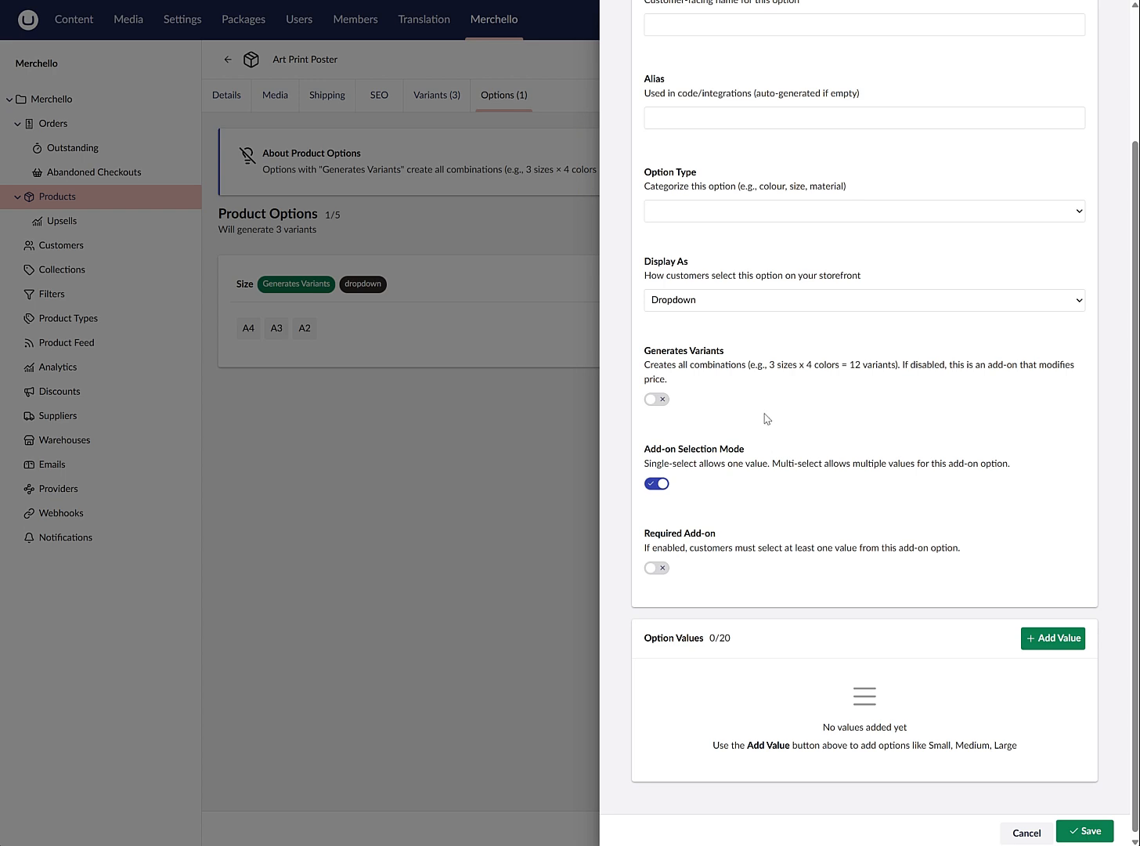
scroll(885, 496, "up", 2)
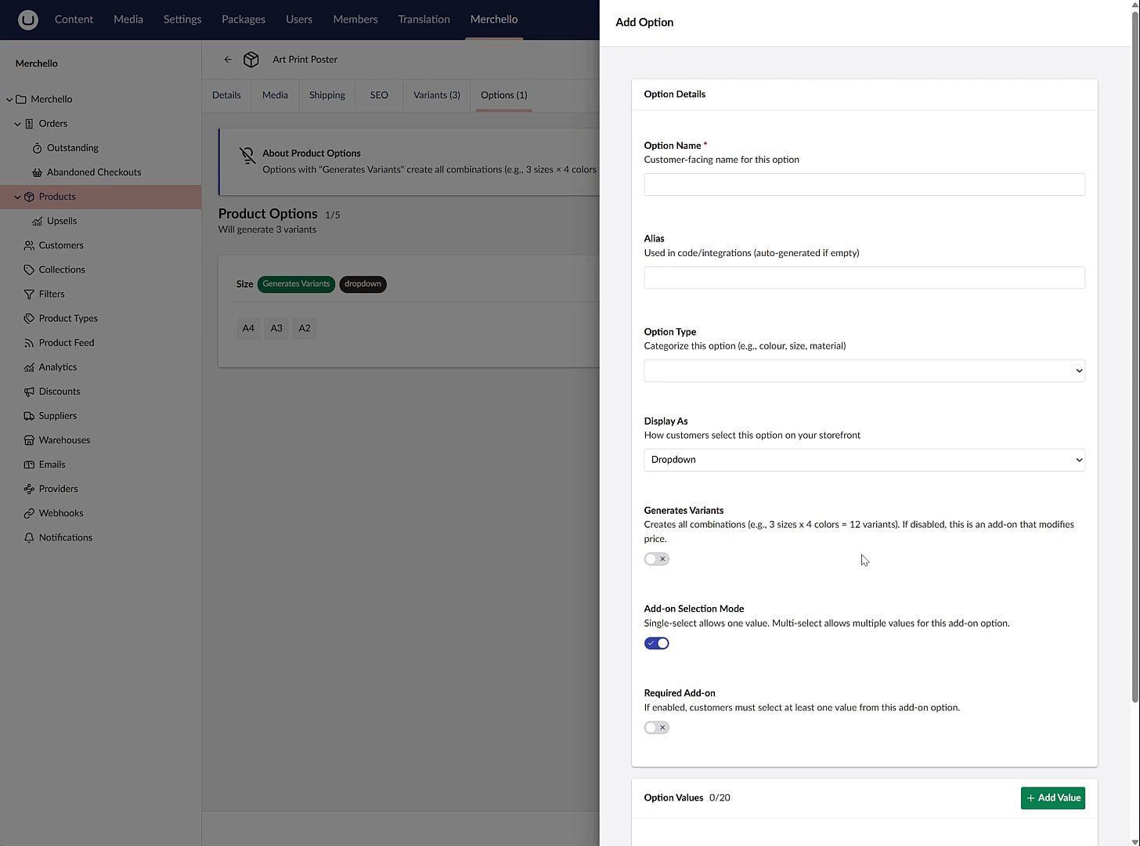
scroll(864, 559, "down", 2)
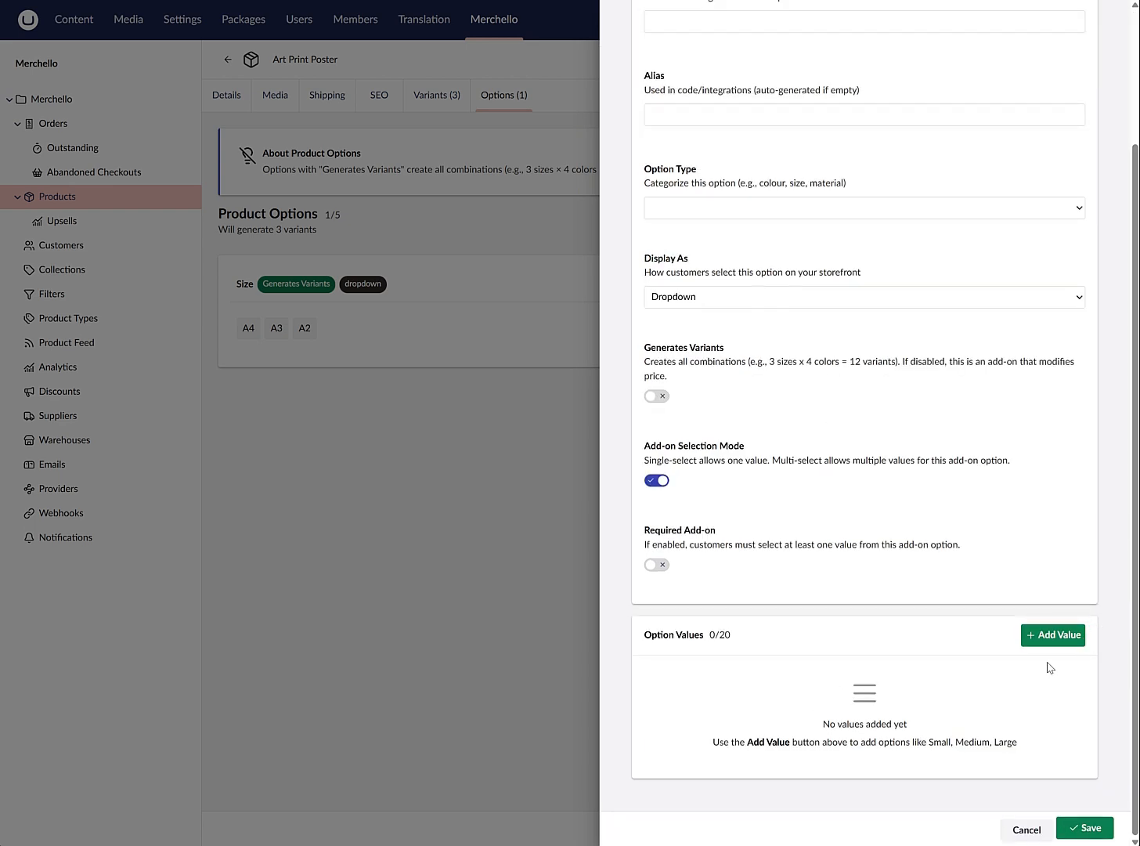
scroll(928, 554, "up", 2)
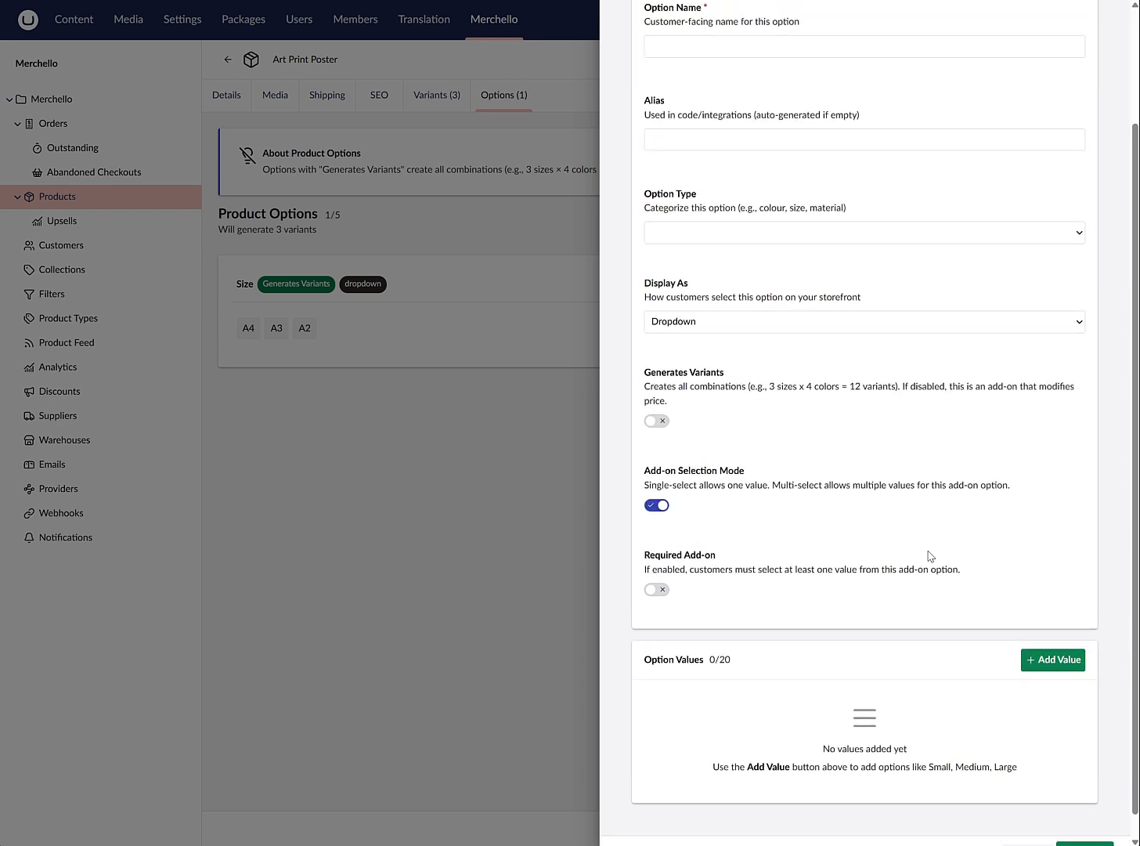
Set the new option to display as Image and add a blank option value, closing its media picker without choosing an image.
left_click(689, 420)
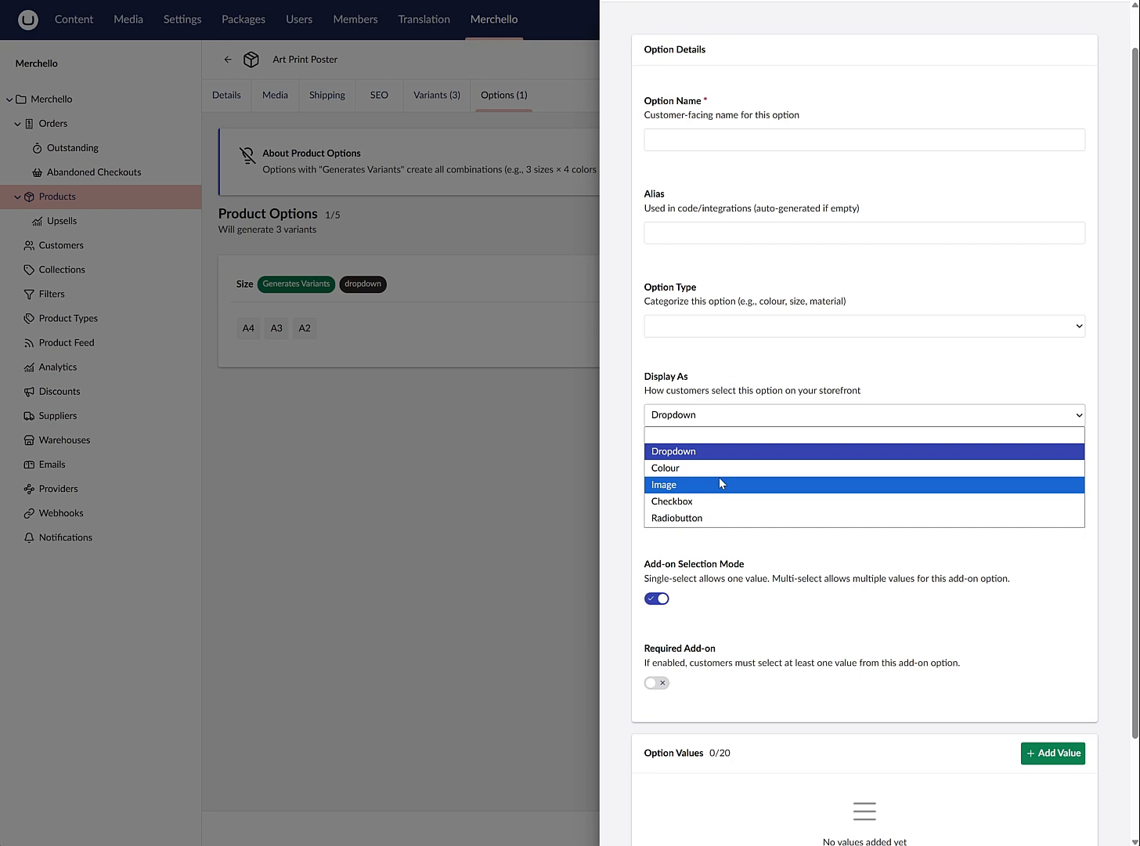
left_click(719, 477)
scroll(873, 539, "down", 2)
left_click(1022, 636)
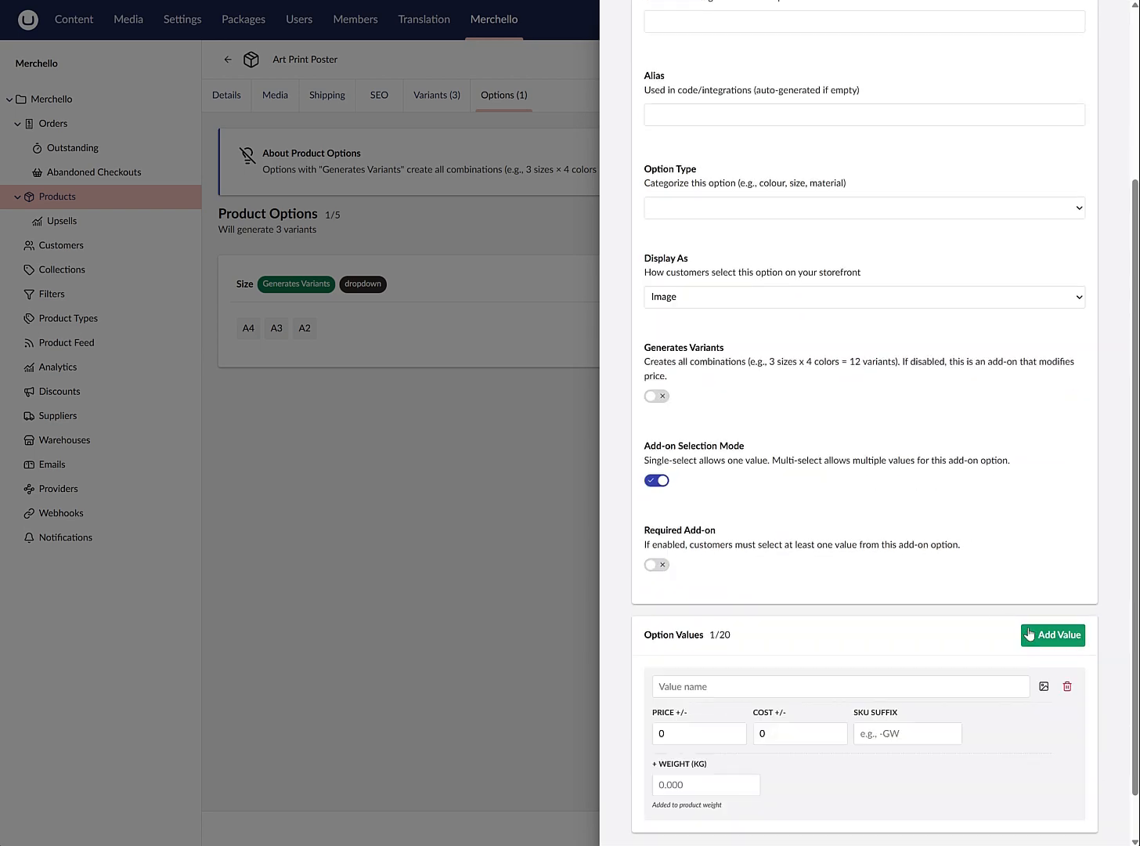
left_click(1041, 686)
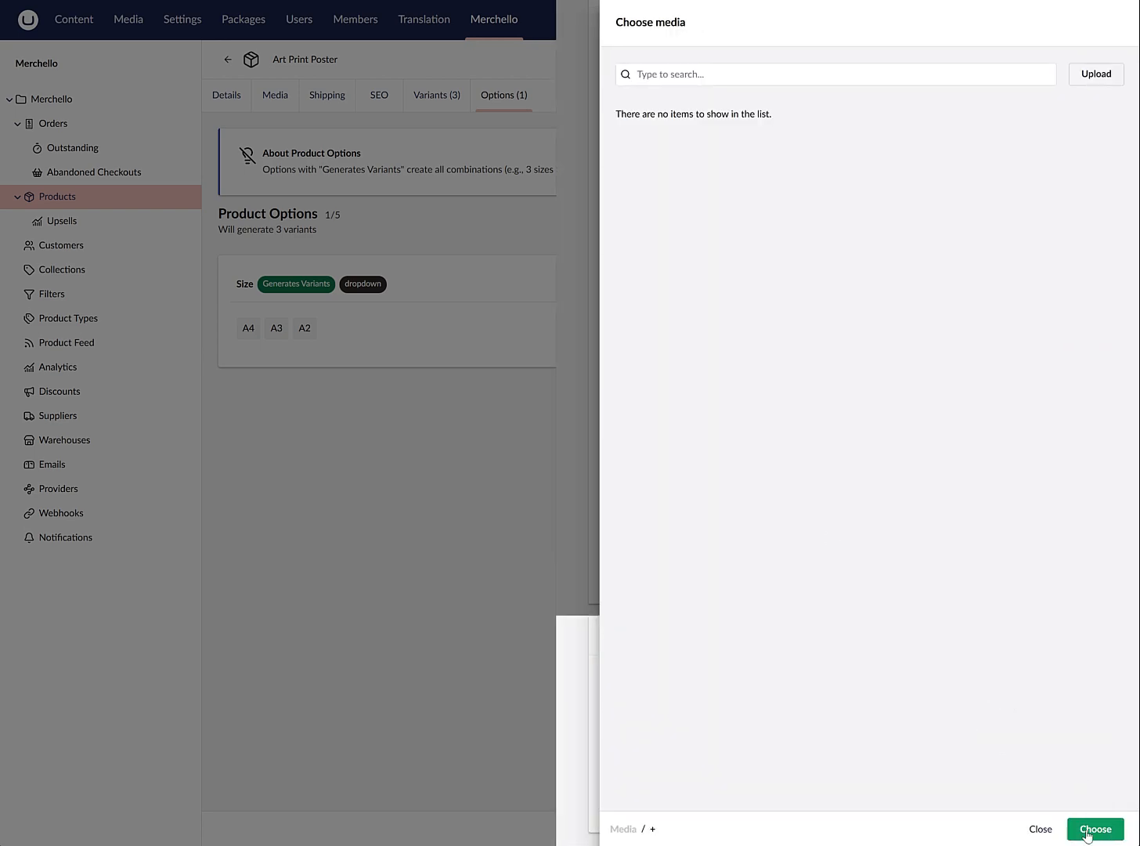
left_click(1053, 828)
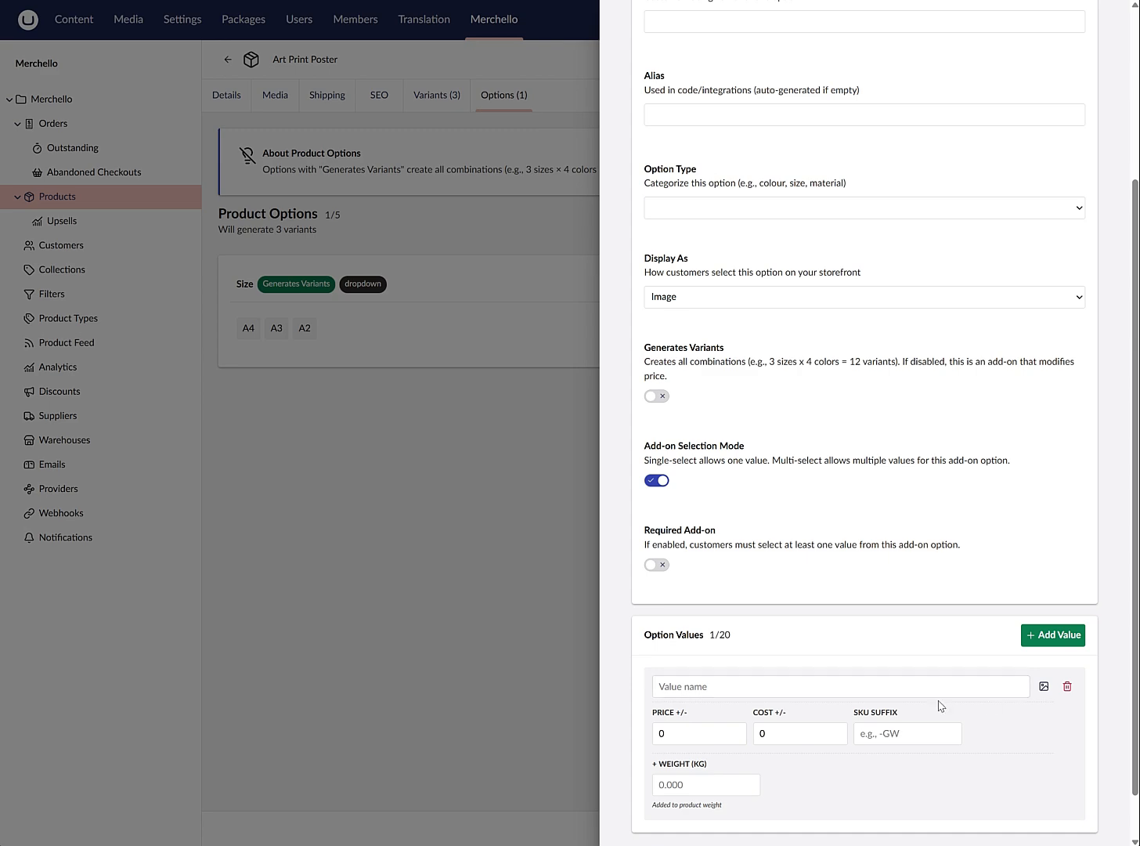
Discard the new option without saving it and return to Art Print Poster's details.
scroll(945, 406, "down", 1)
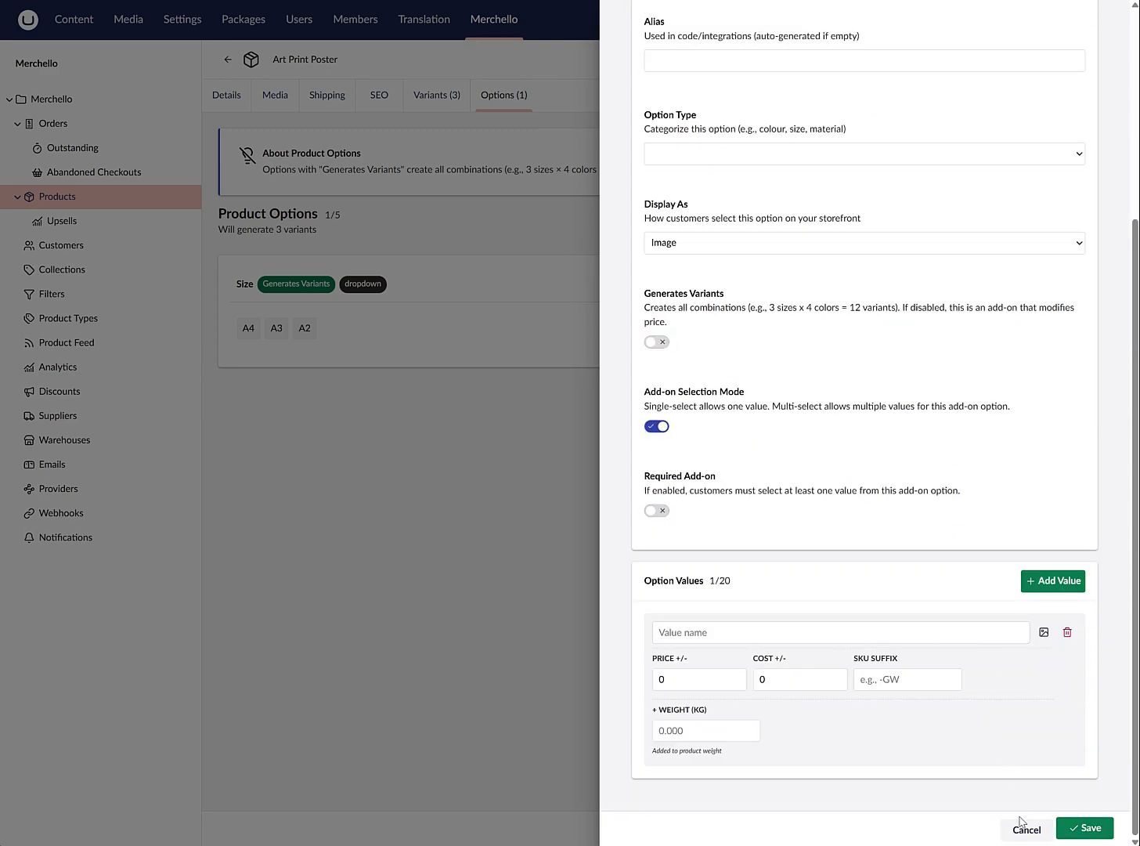
left_click(1026, 829)
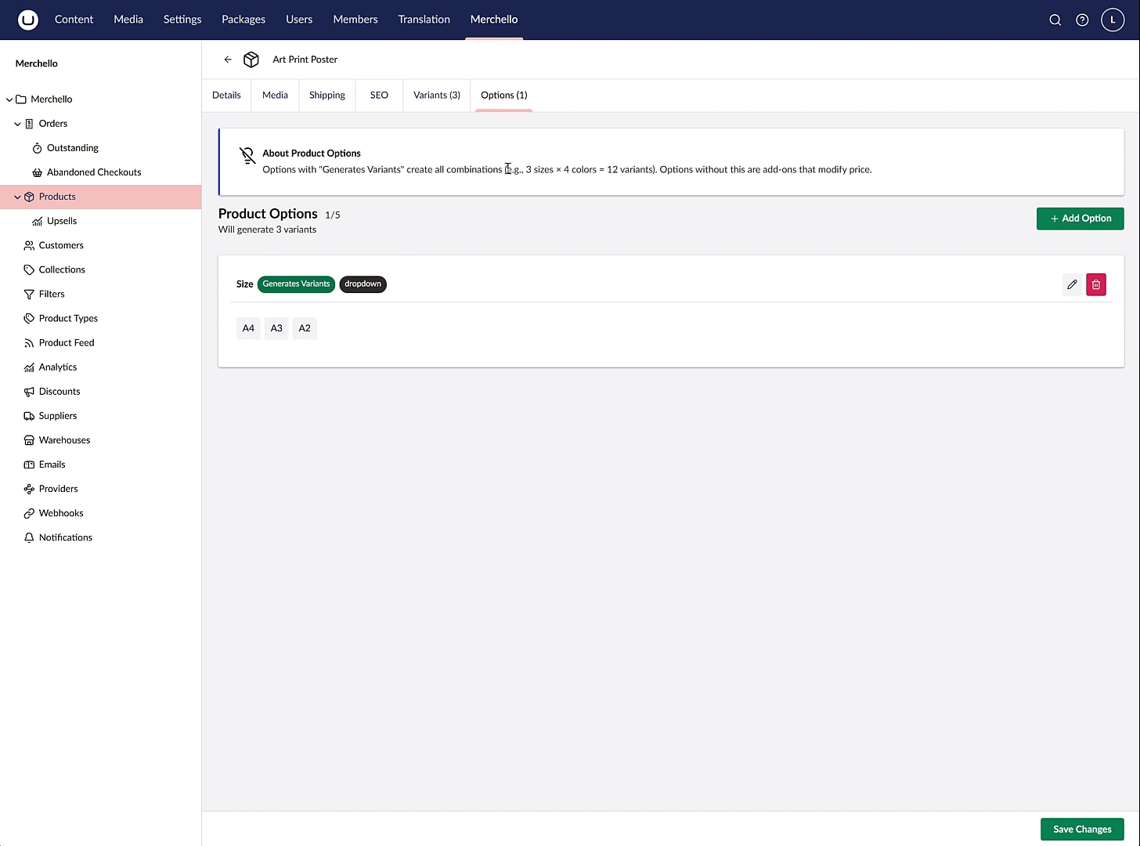
left_click(226, 95)
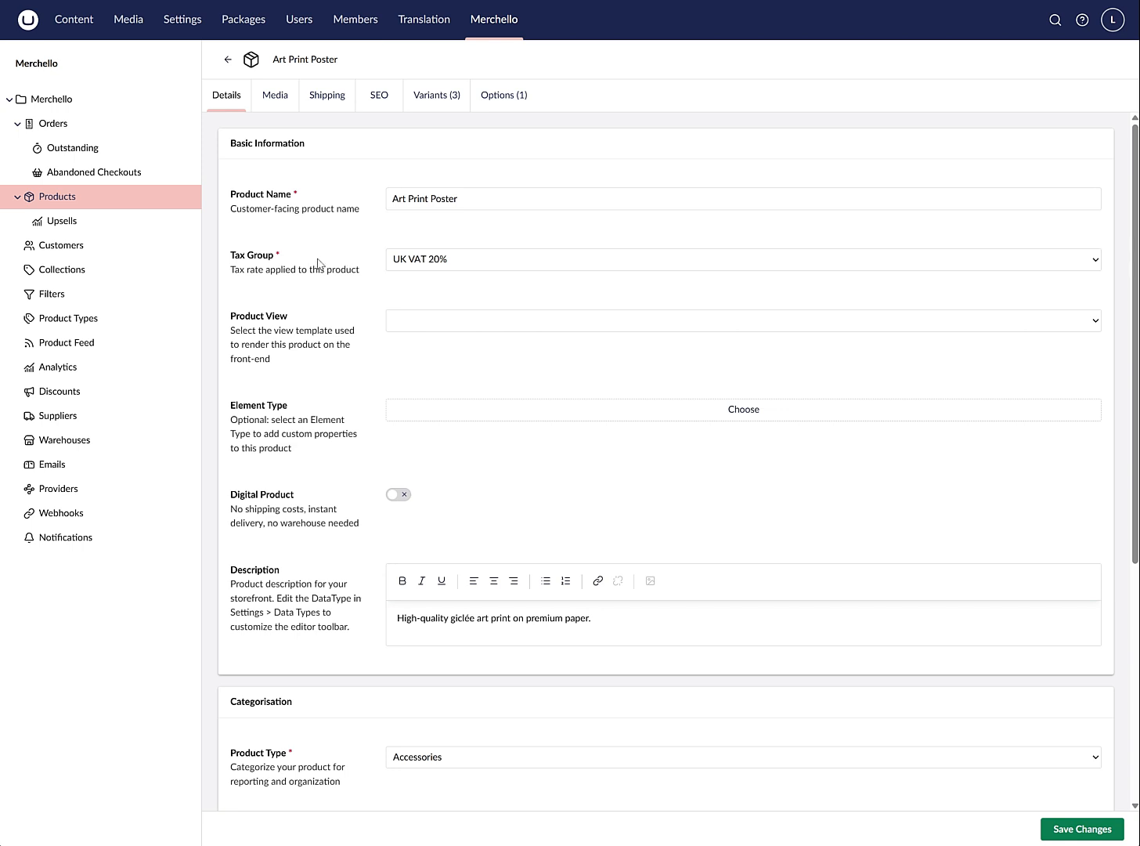
Look through the available Tax Group and Product View choices for Art Print Poster.
left_click(463, 259)
left_click(462, 262)
left_click(521, 318)
left_click(372, 297)
left_click(539, 322)
left_click(531, 336)
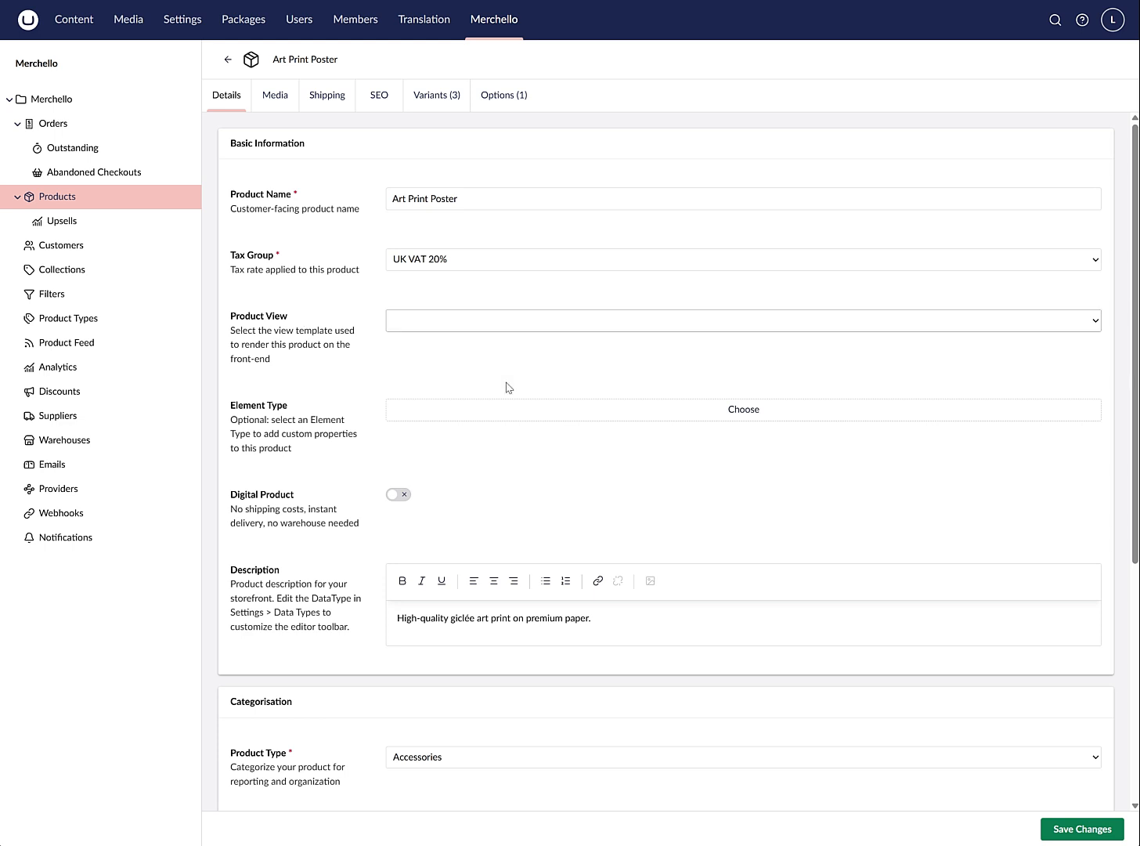
Try the Default product view for Art Print Poster, and reset the field to blank.
left_click(436, 318)
left_click(437, 372)
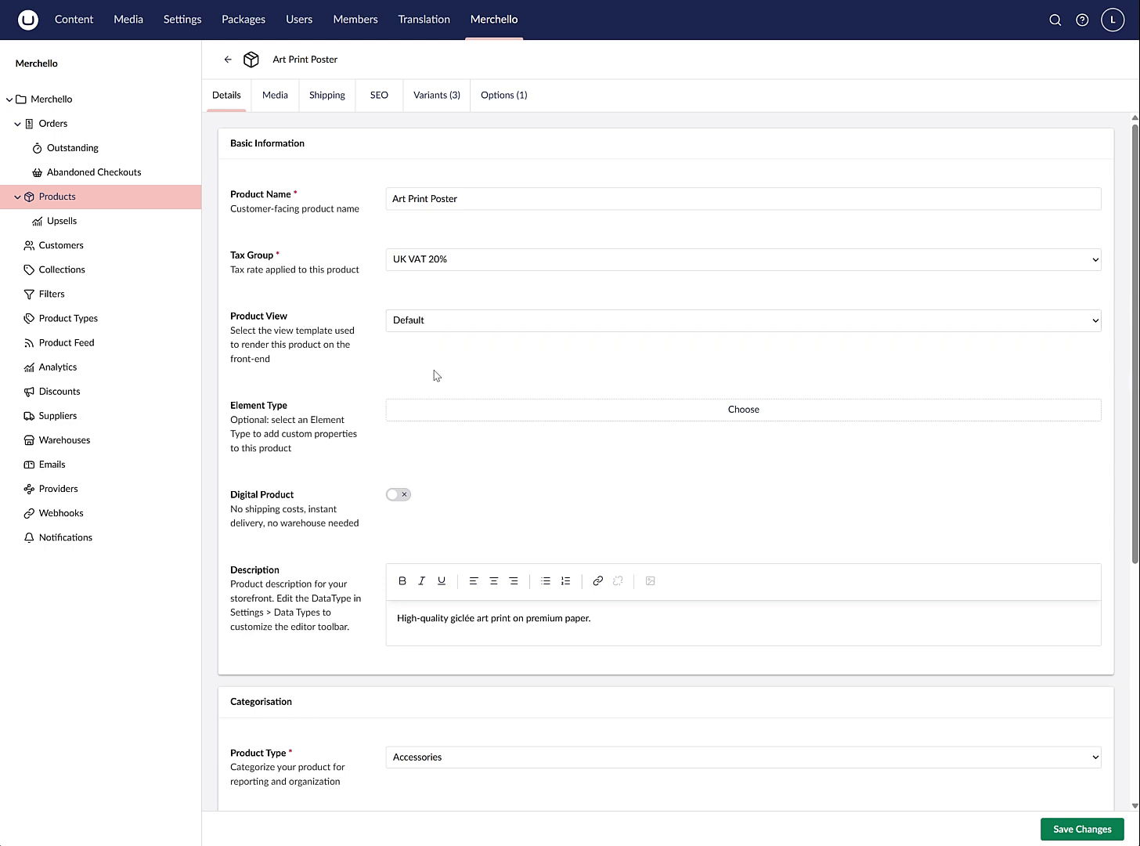
left_click(445, 326)
left_click(428, 338)
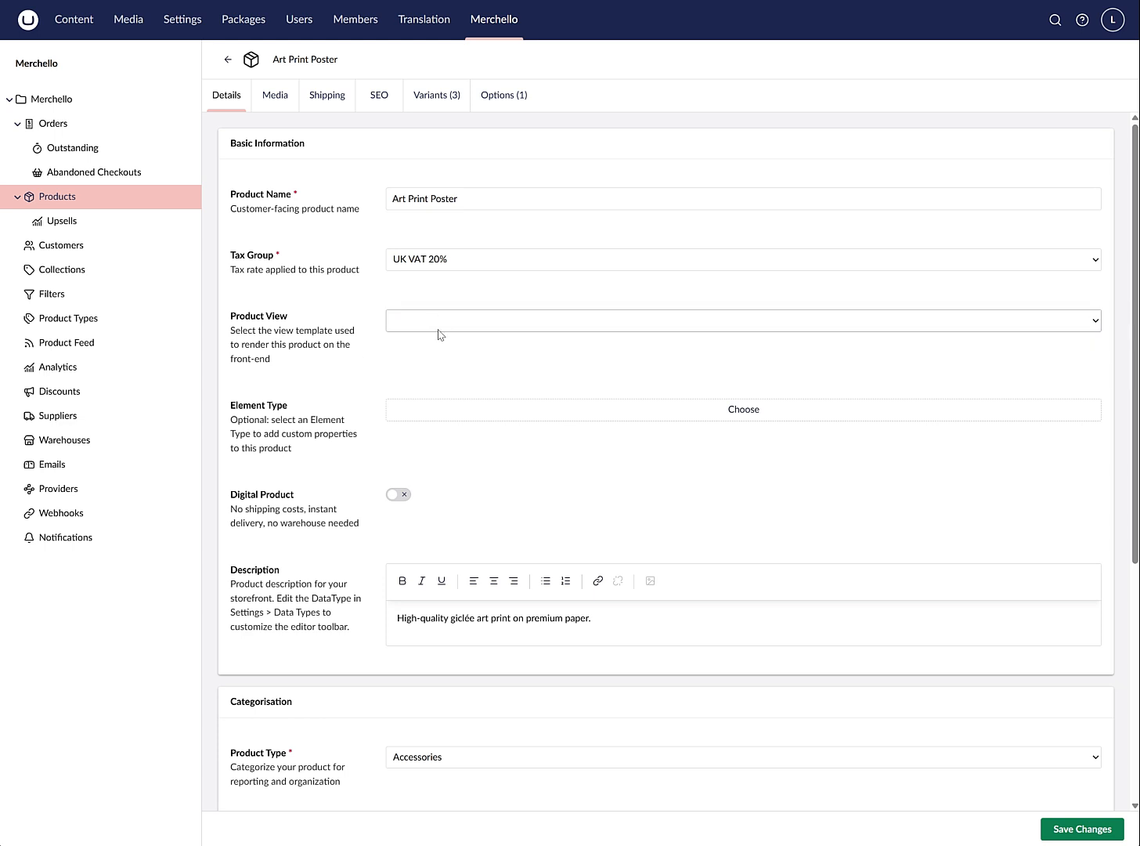
left_click(404, 329)
left_click(404, 329)
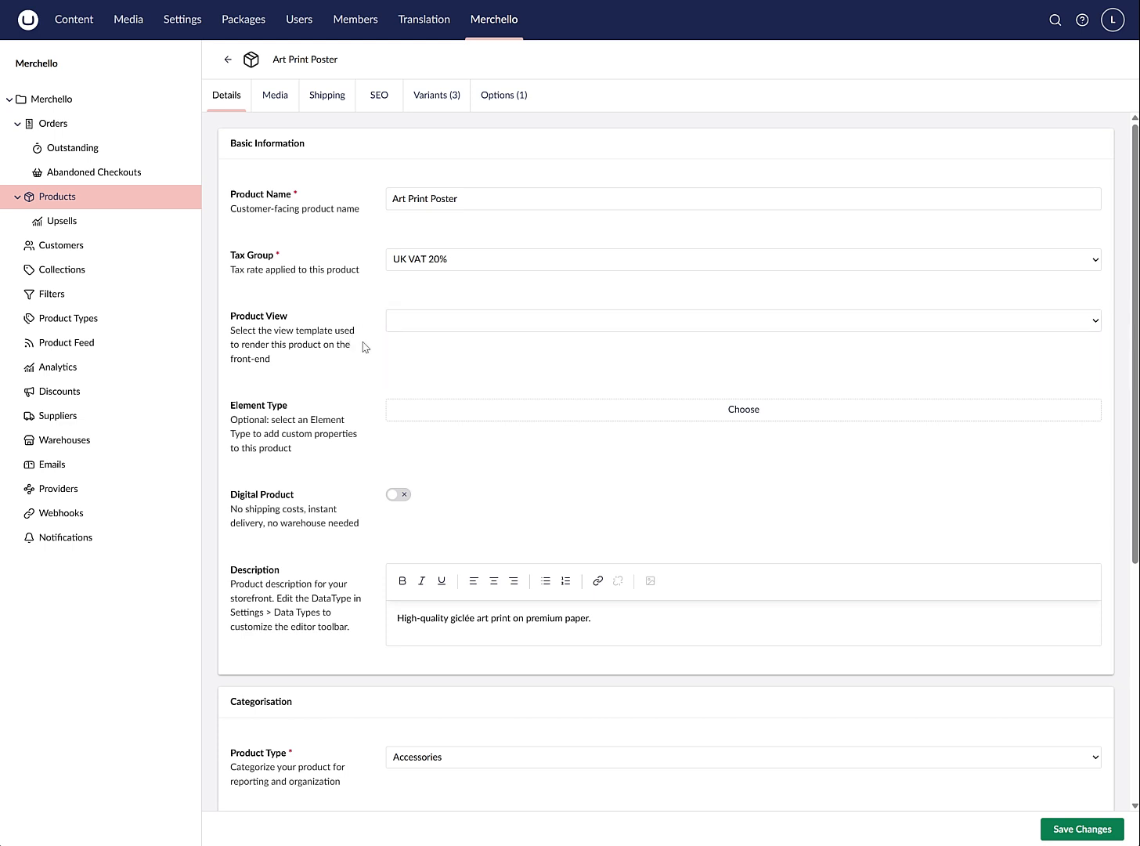
Assign the Product element type to Art Print Poster.
left_click(722, 409)
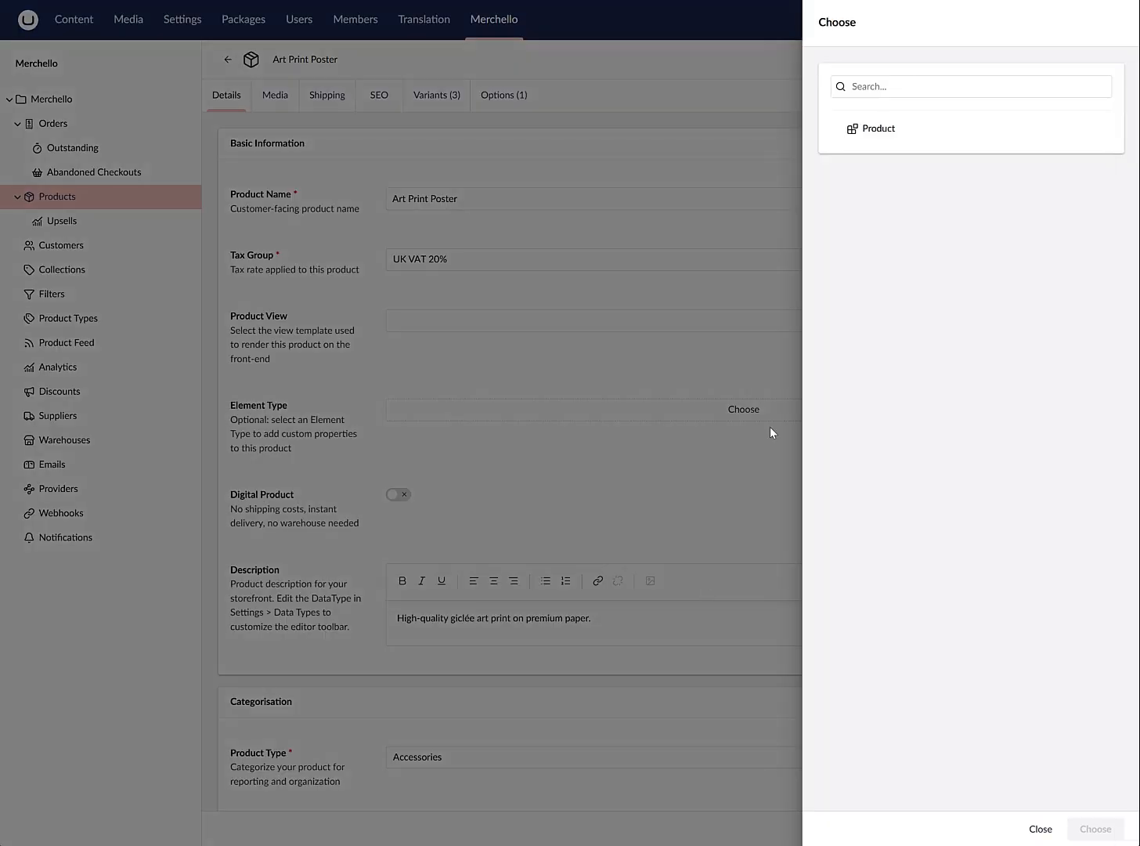
left_click(864, 133)
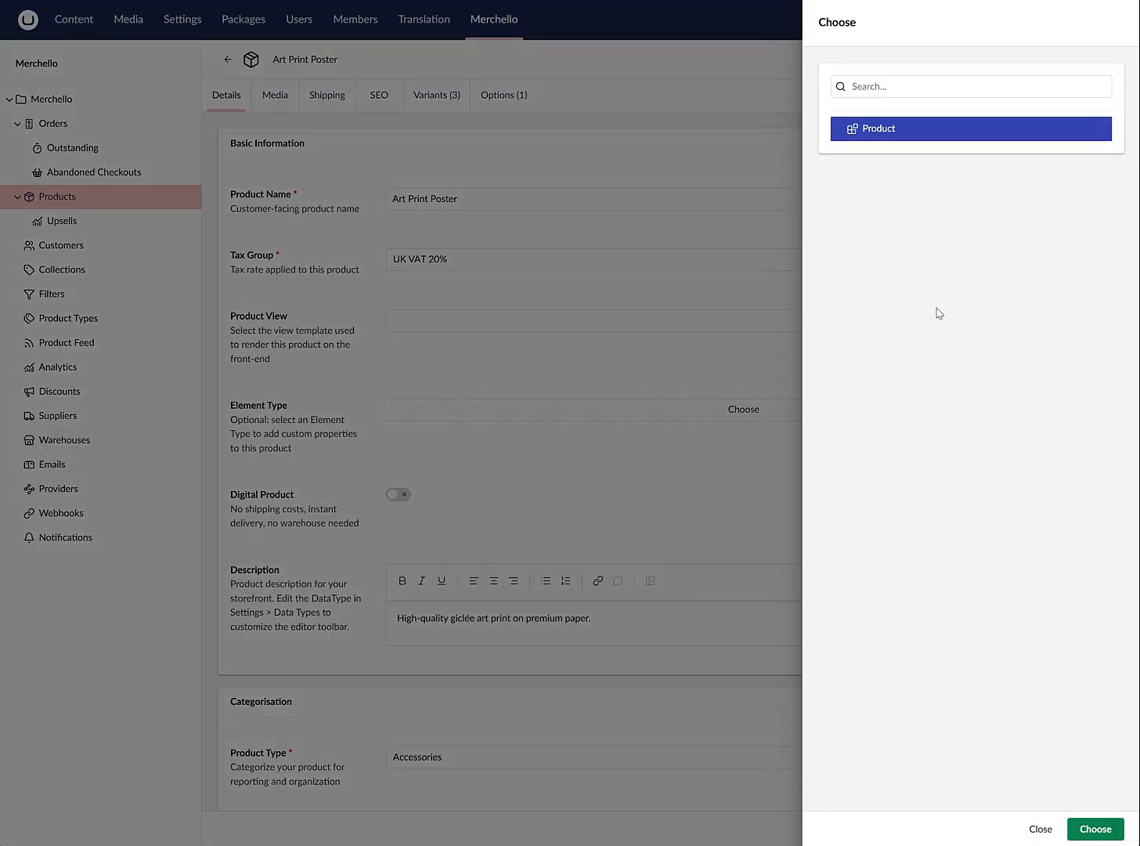
left_click(1090, 828)
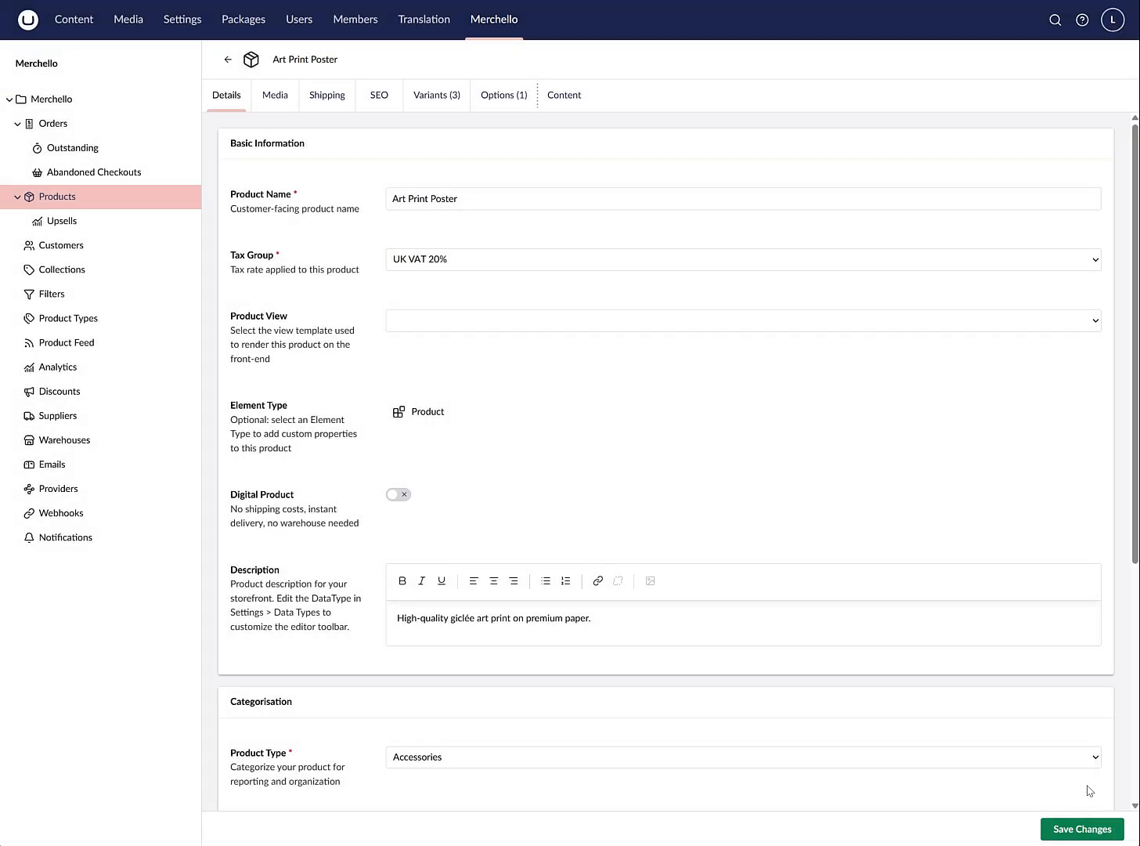
Add two USPs, "tyetyut" and "tyutry", to Art Print Poster's custom content.
left_click(564, 100)
left_click(702, 166)
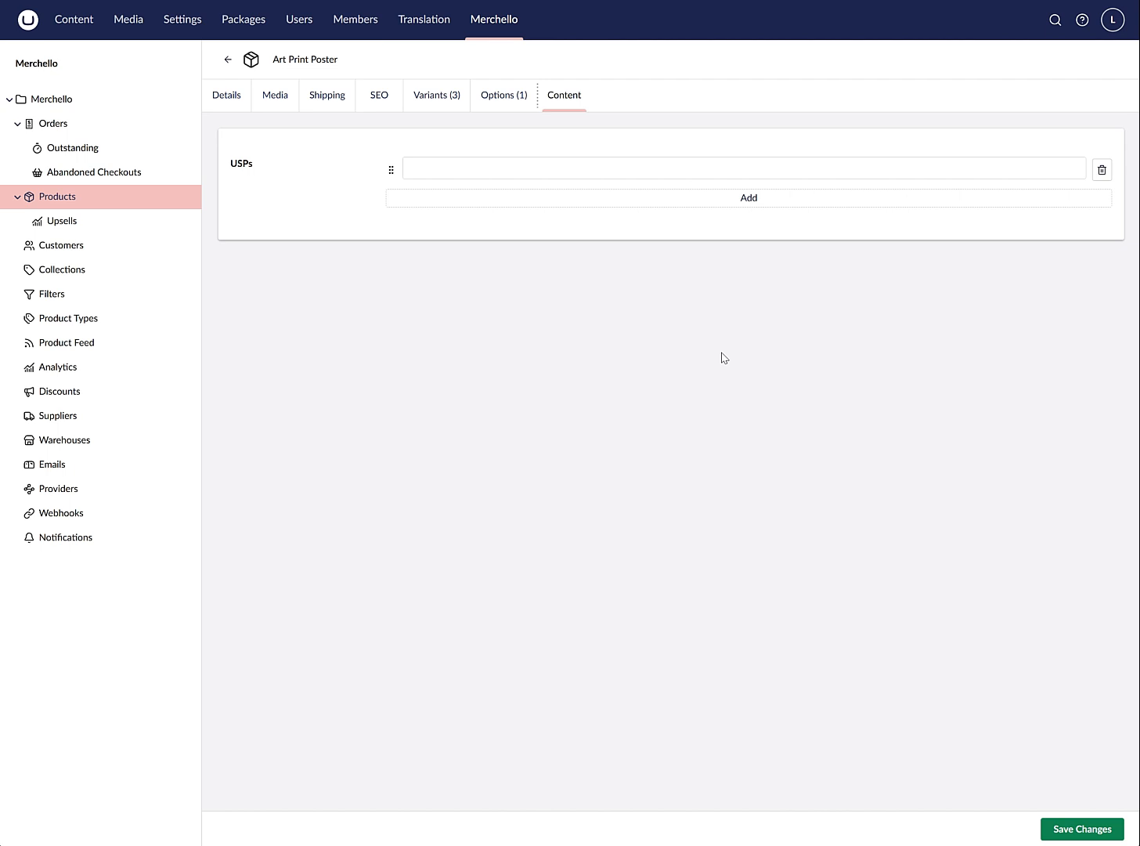
left_click(521, 179)
type("tyetyut")
left_click(643, 197)
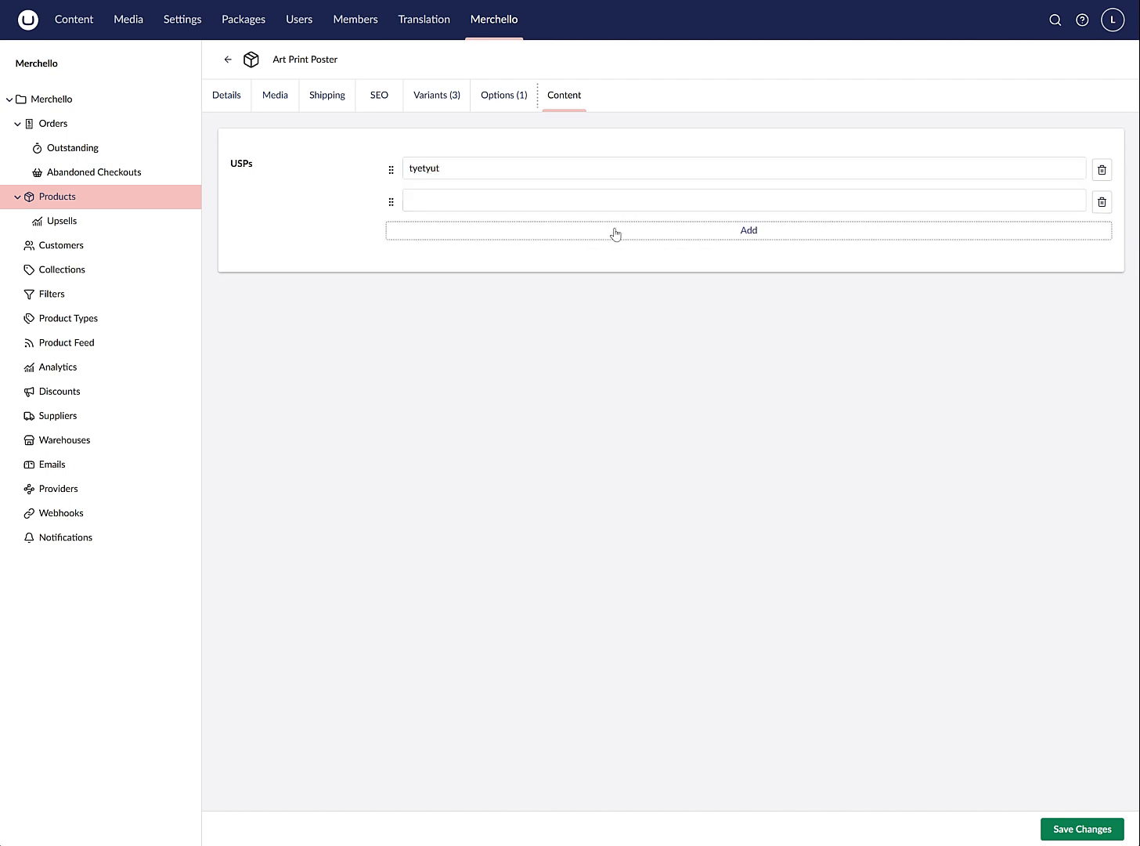
left_click(509, 201)
type("tyutry")
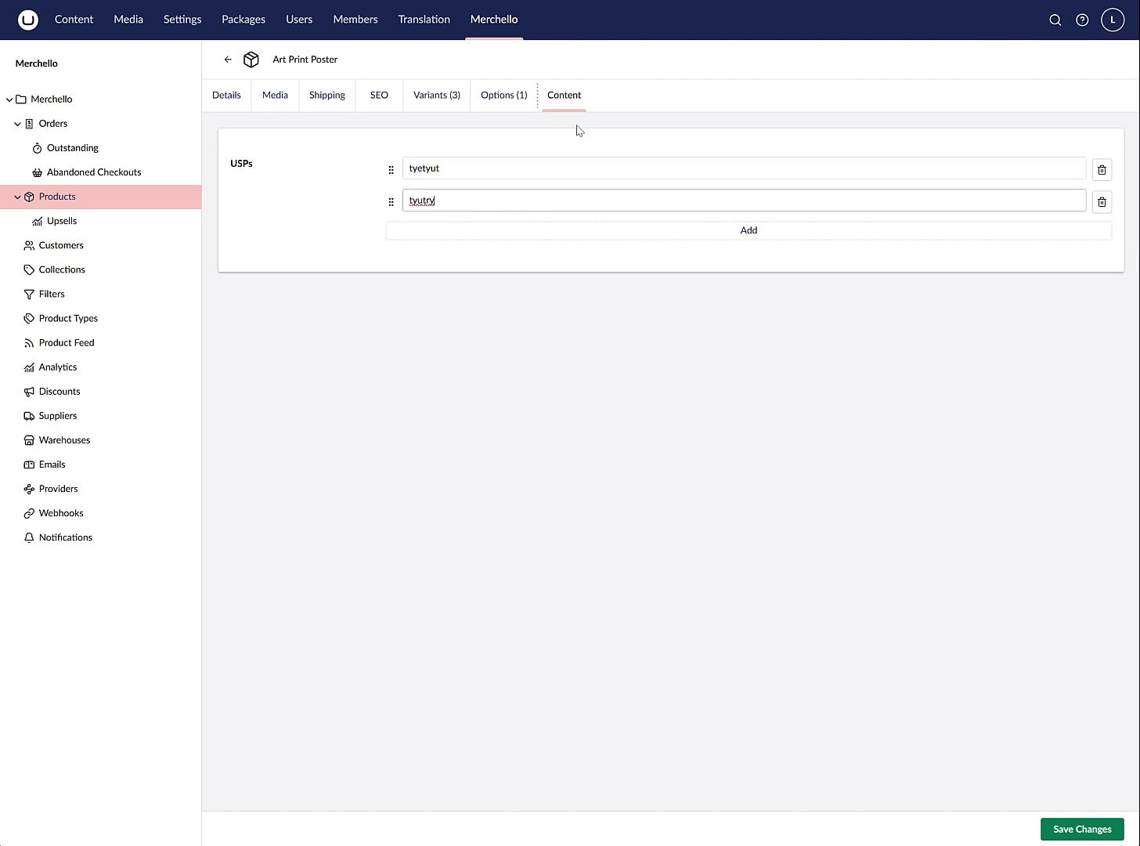
Try marking Art Print Poster as a digital product in its details, and switch the setting off again.
left_click(205, 94)
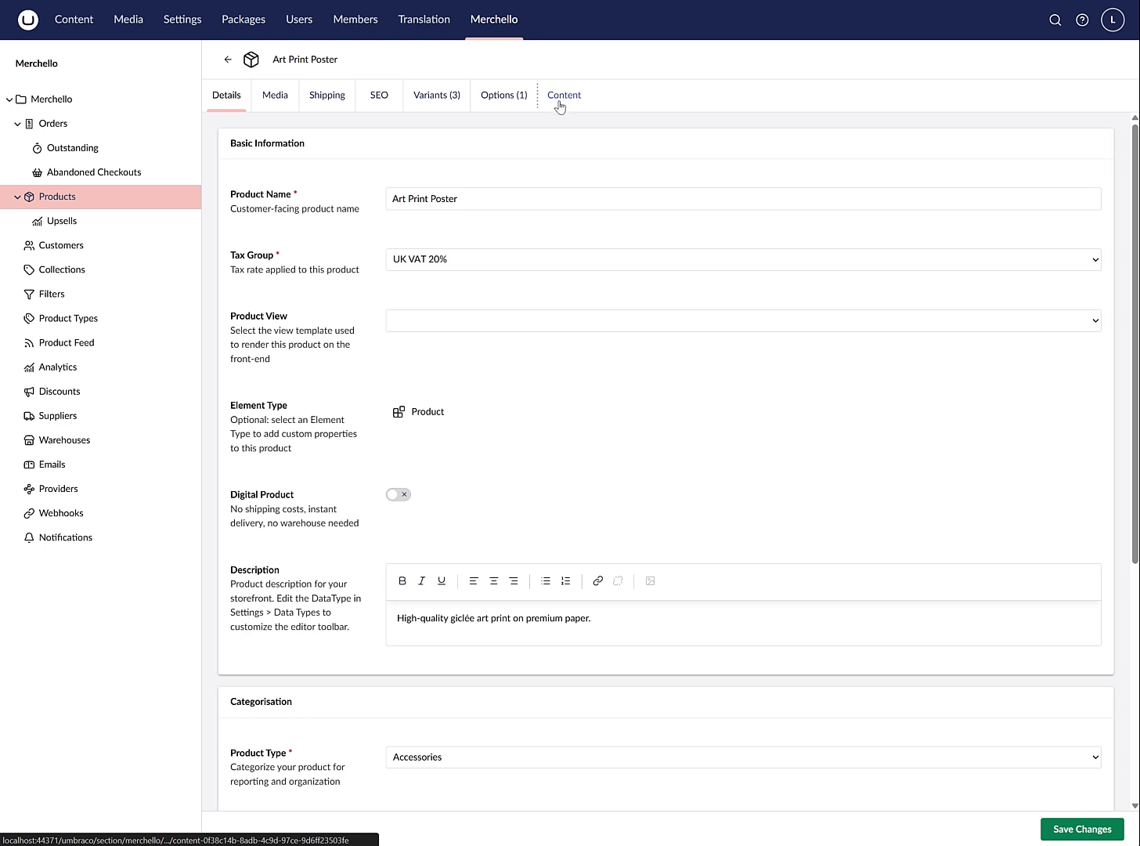
scroll(556, 321, "down", 1)
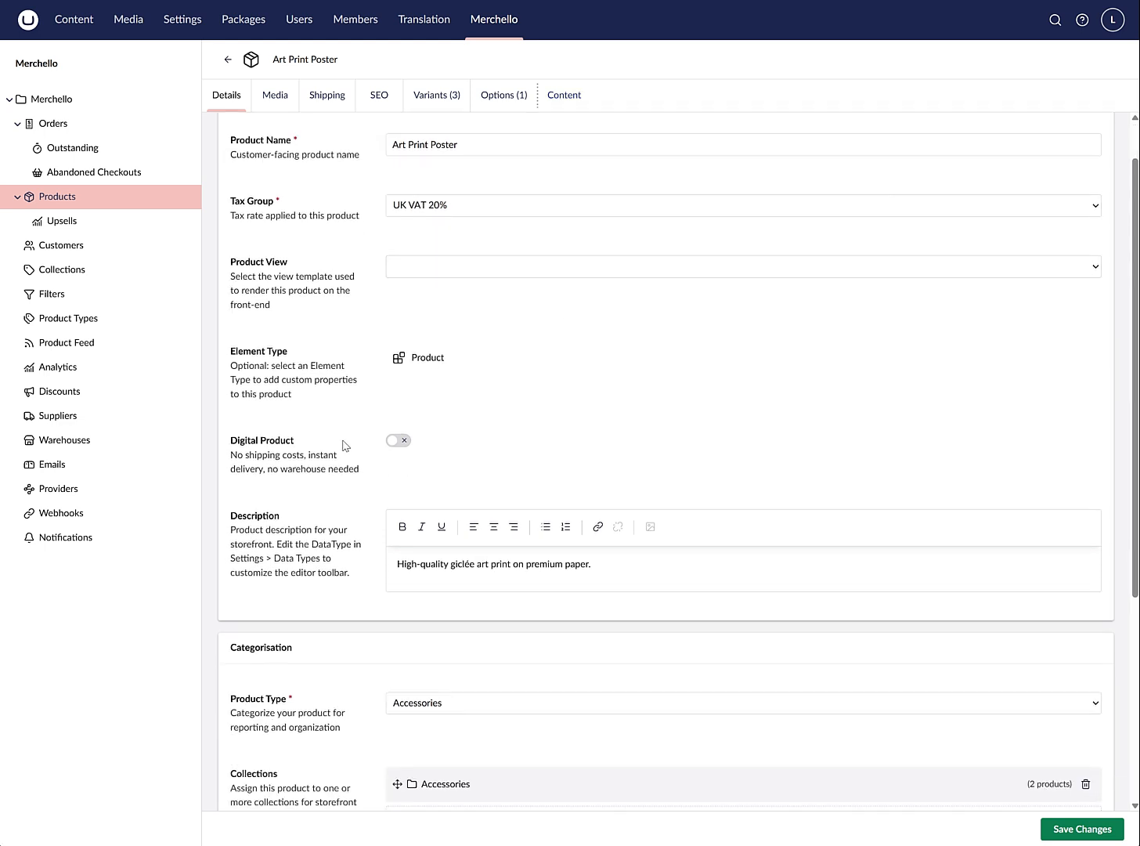
left_click(400, 441)
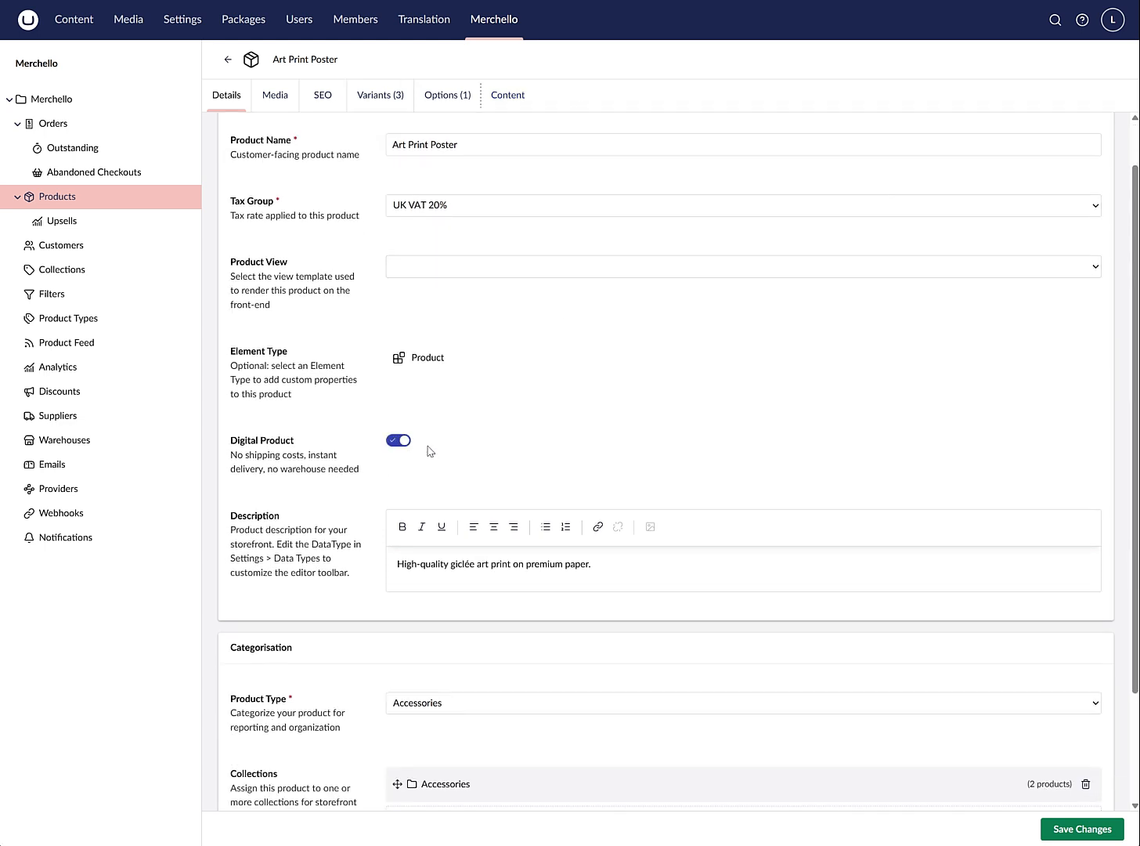
left_click(406, 442)
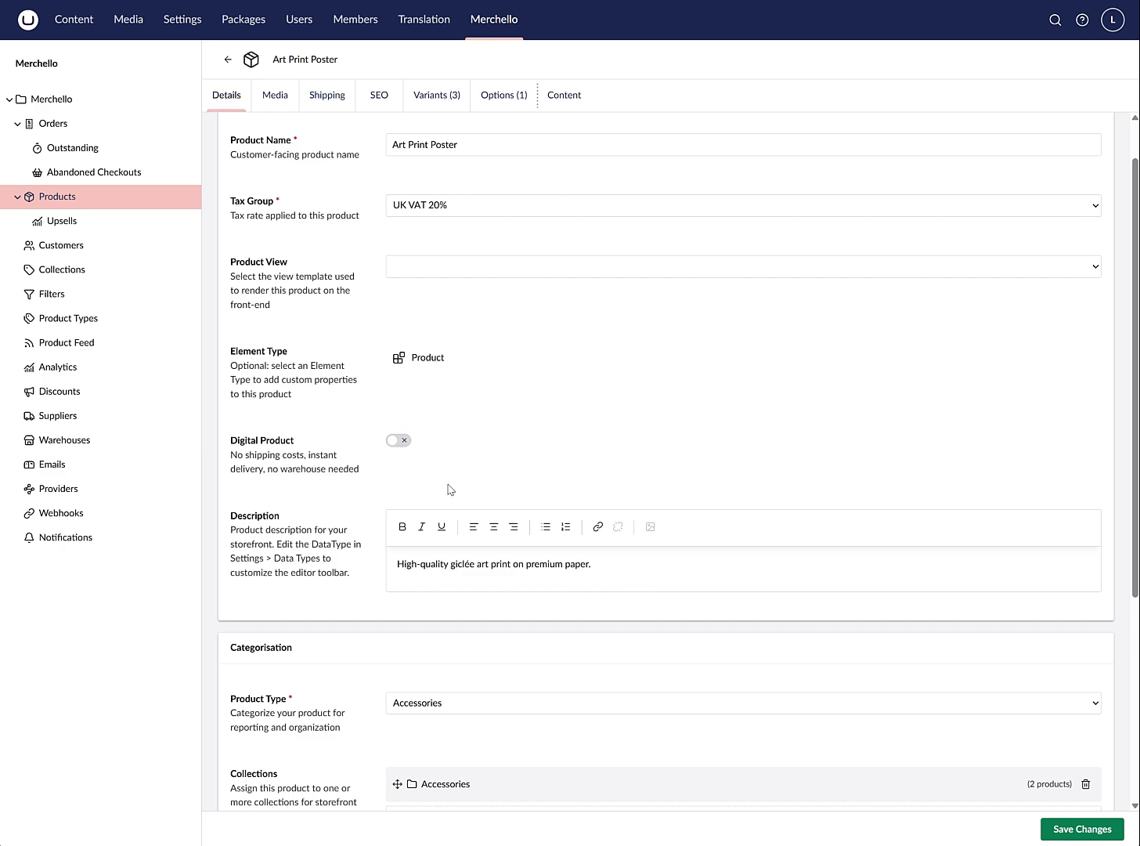
Examine Art Print Poster's categorisation and warehouse stock locations, including the shopping category search field.
scroll(502, 466, "down", 3)
scroll(511, 459, "down", 1)
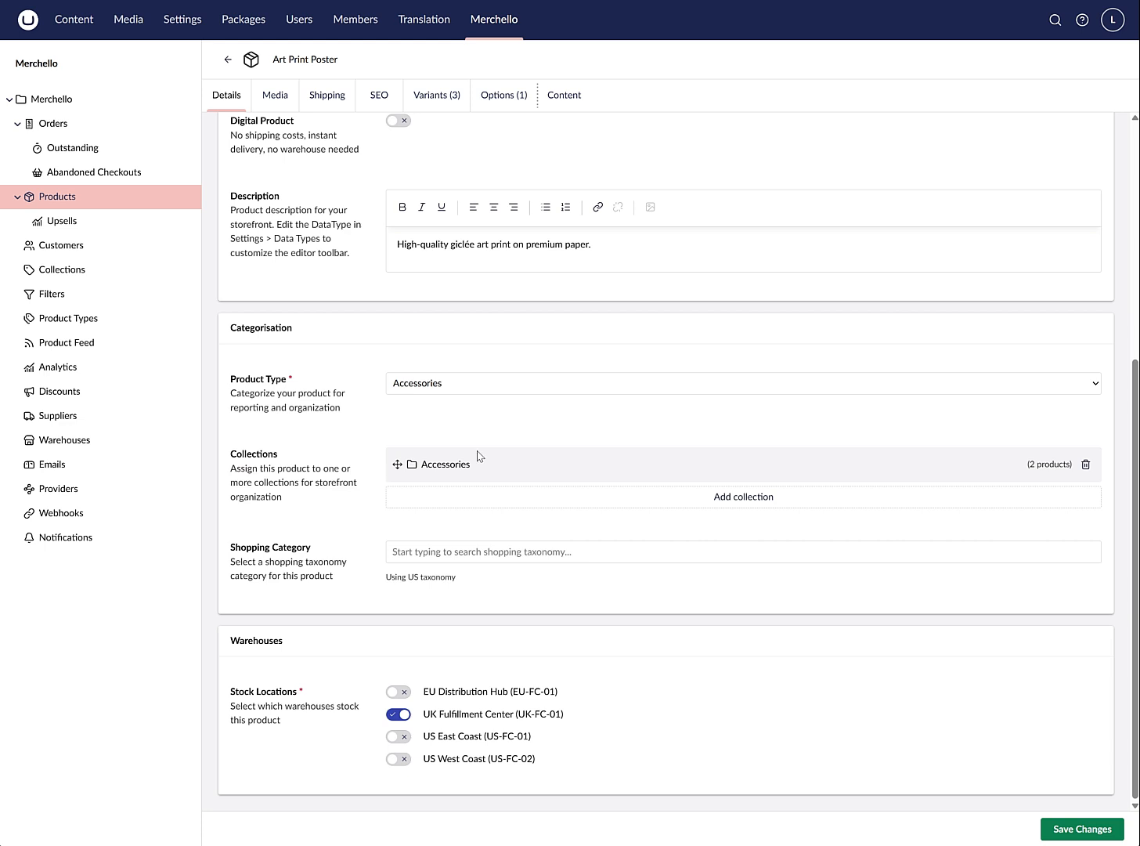
left_click(487, 556)
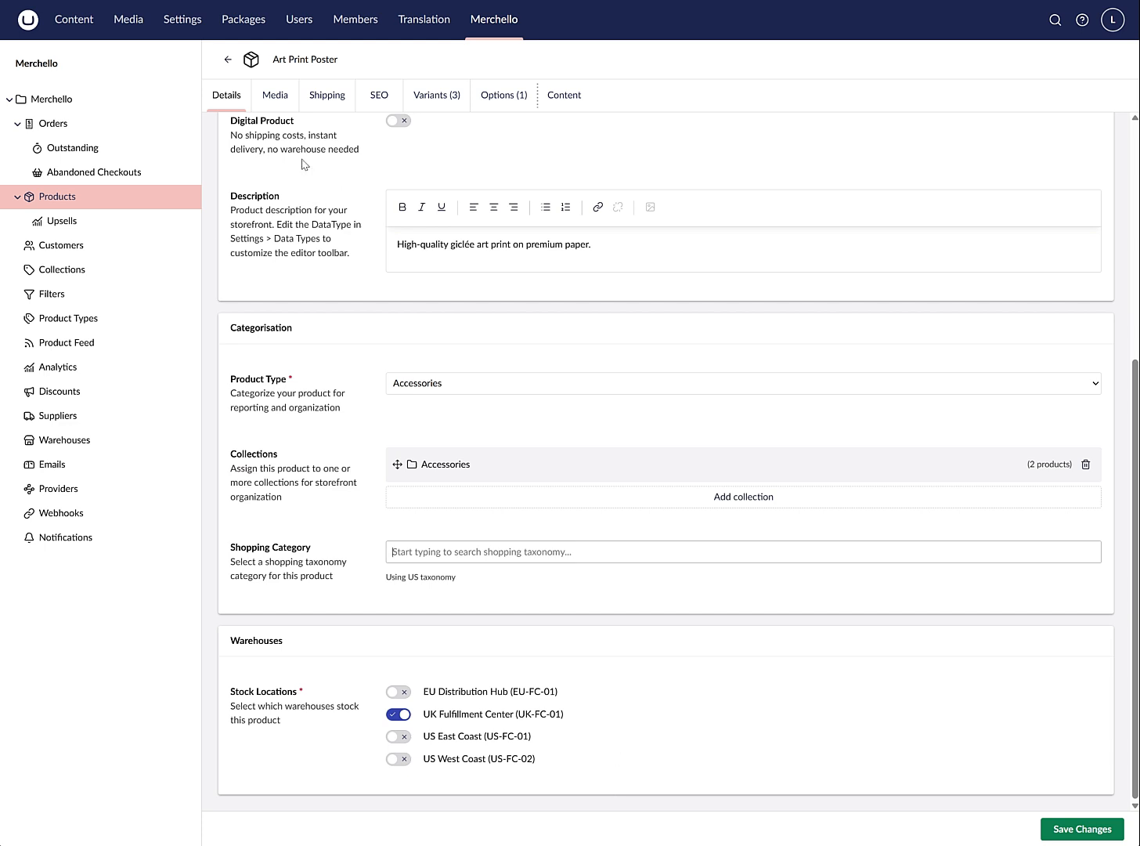
Review Art Print Poster's product images, default shipping packages and exclusions, and SEO settings with the search preview.
left_click(281, 91)
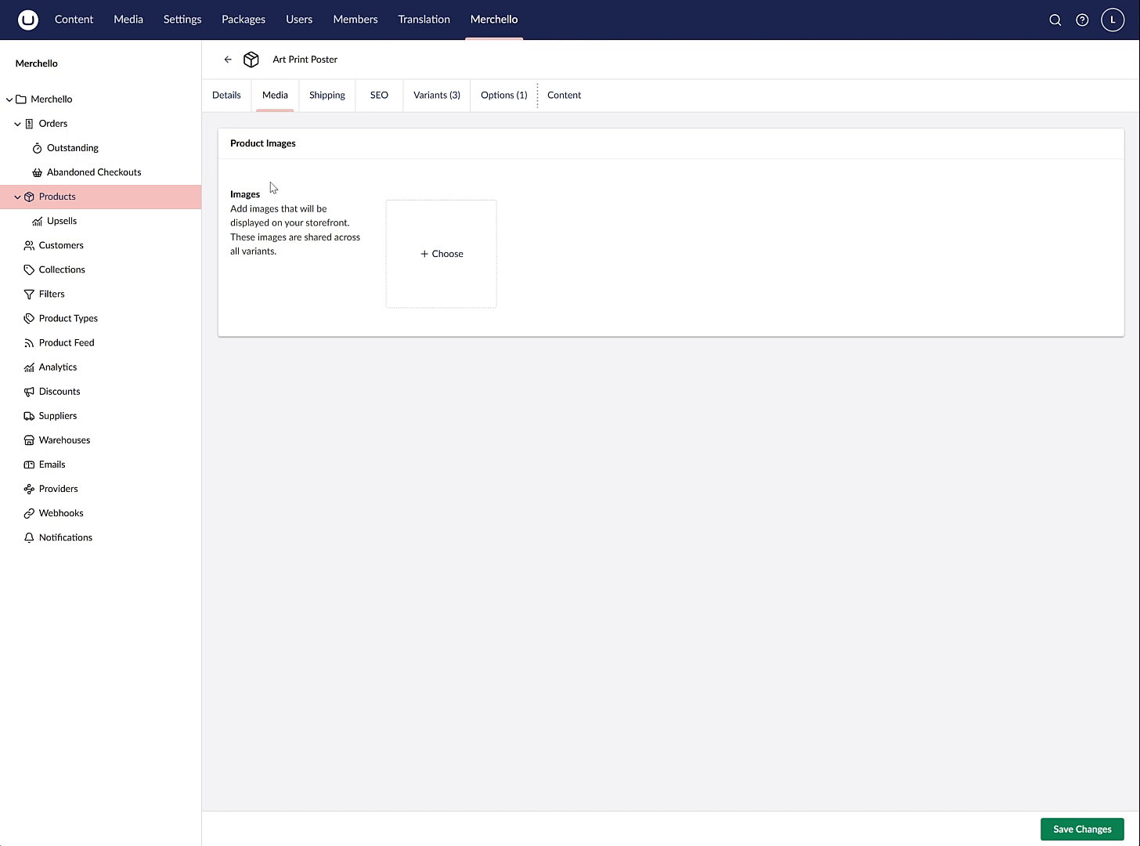
left_click(226, 95)
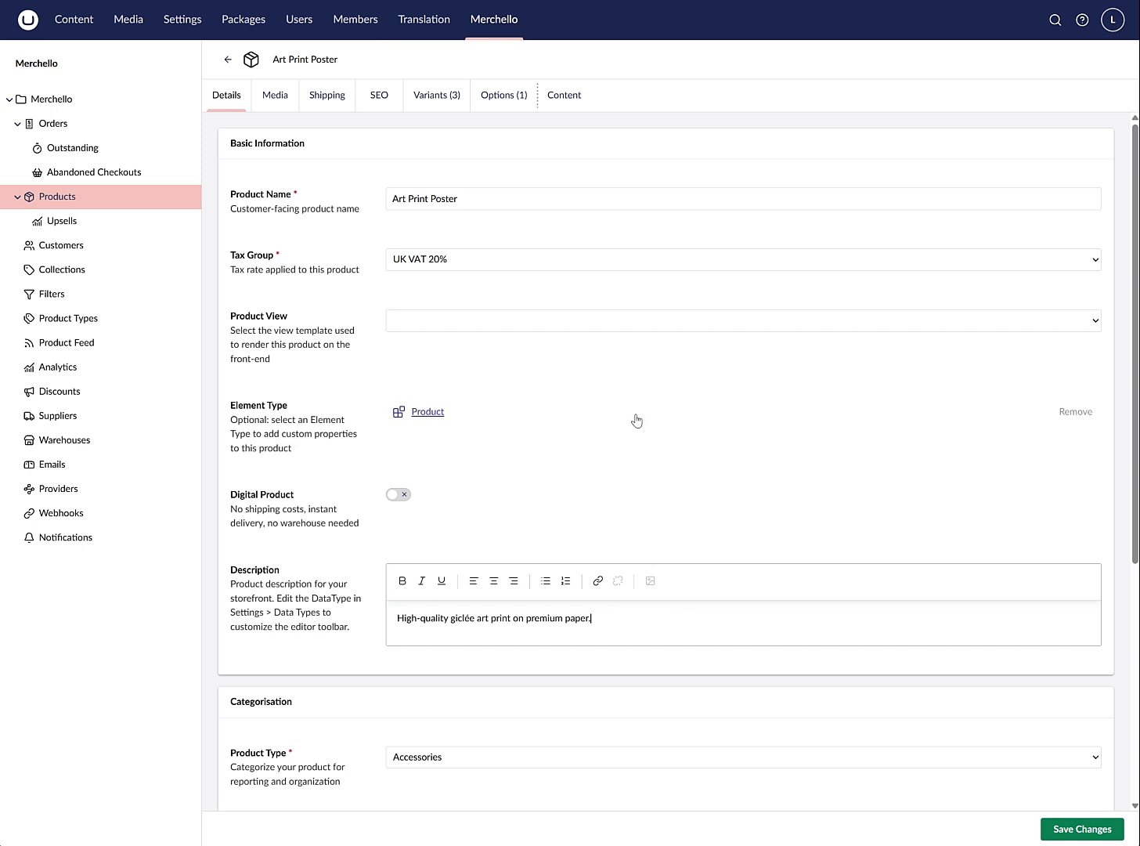
left_click(299, 100)
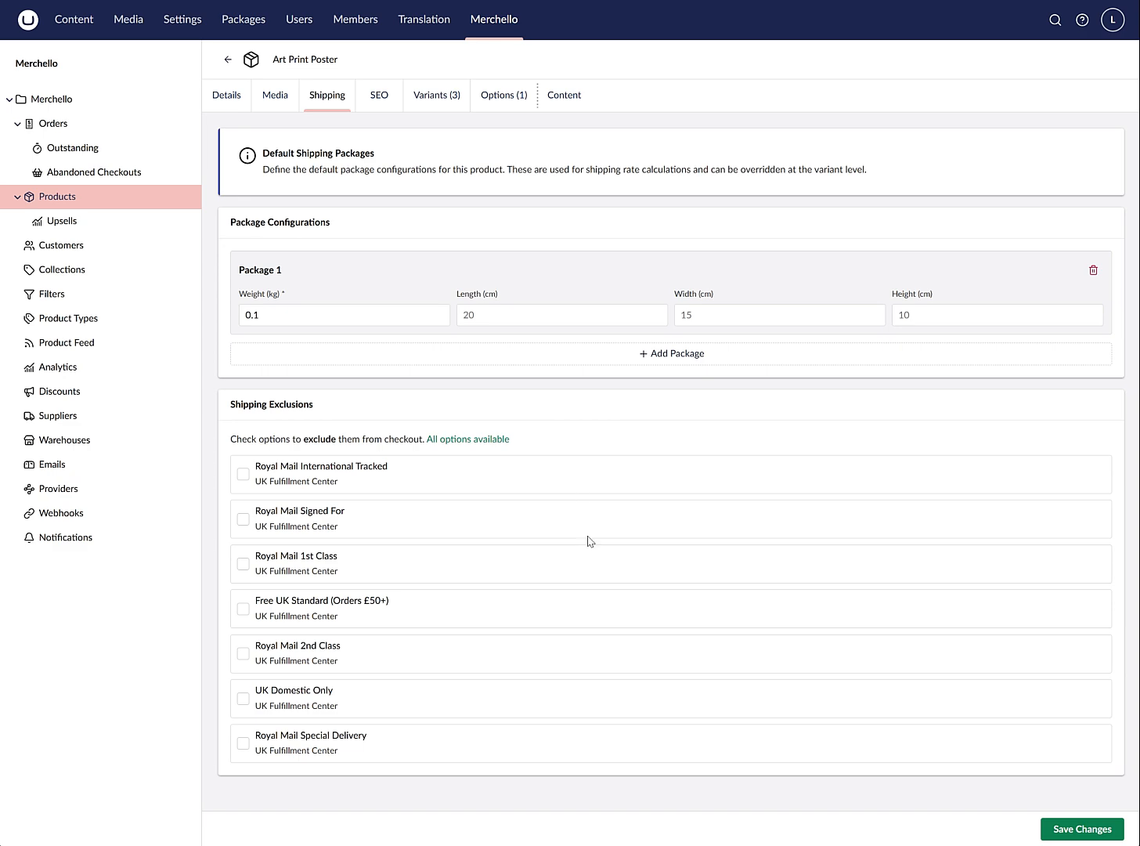
left_click(379, 95)
scroll(525, 714, "down", 2)
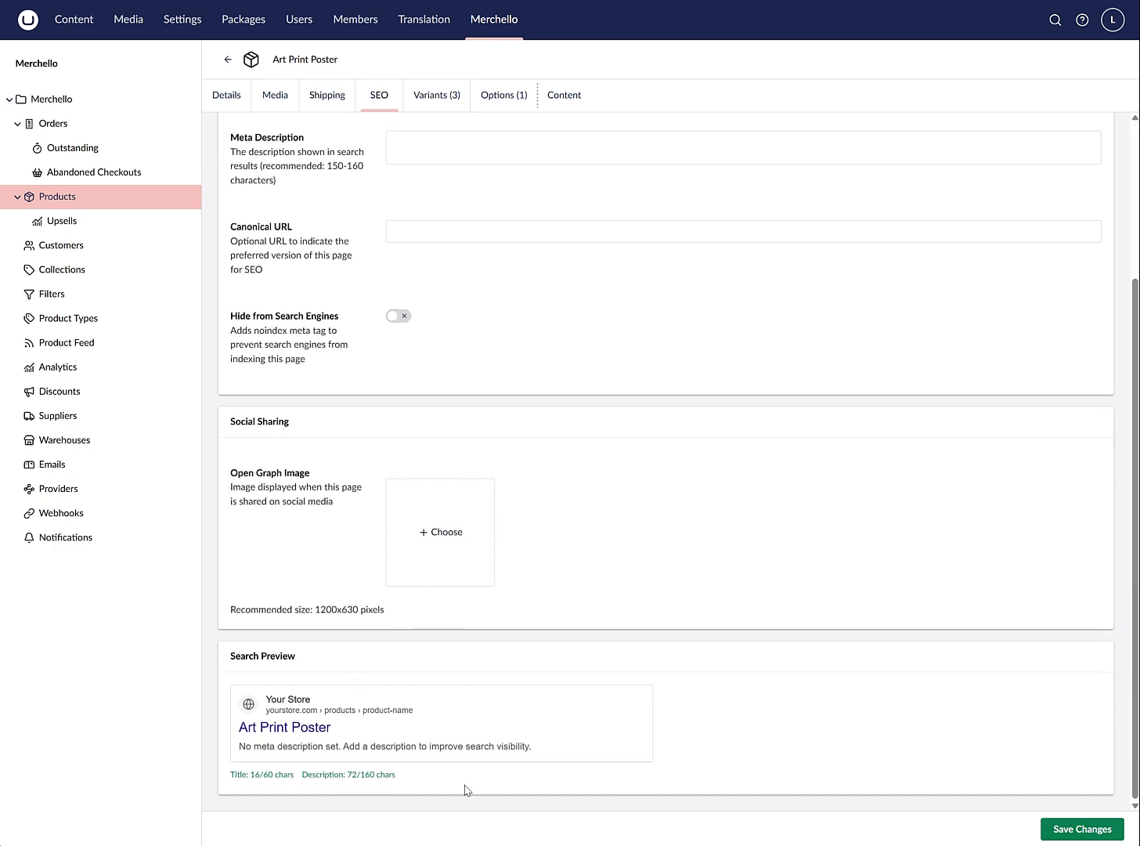
scroll(624, 639, "up", 3)
Start a batch update of SKU and Price for all three Art Print Poster variants, and cancel it without changing values.
left_click(435, 95)
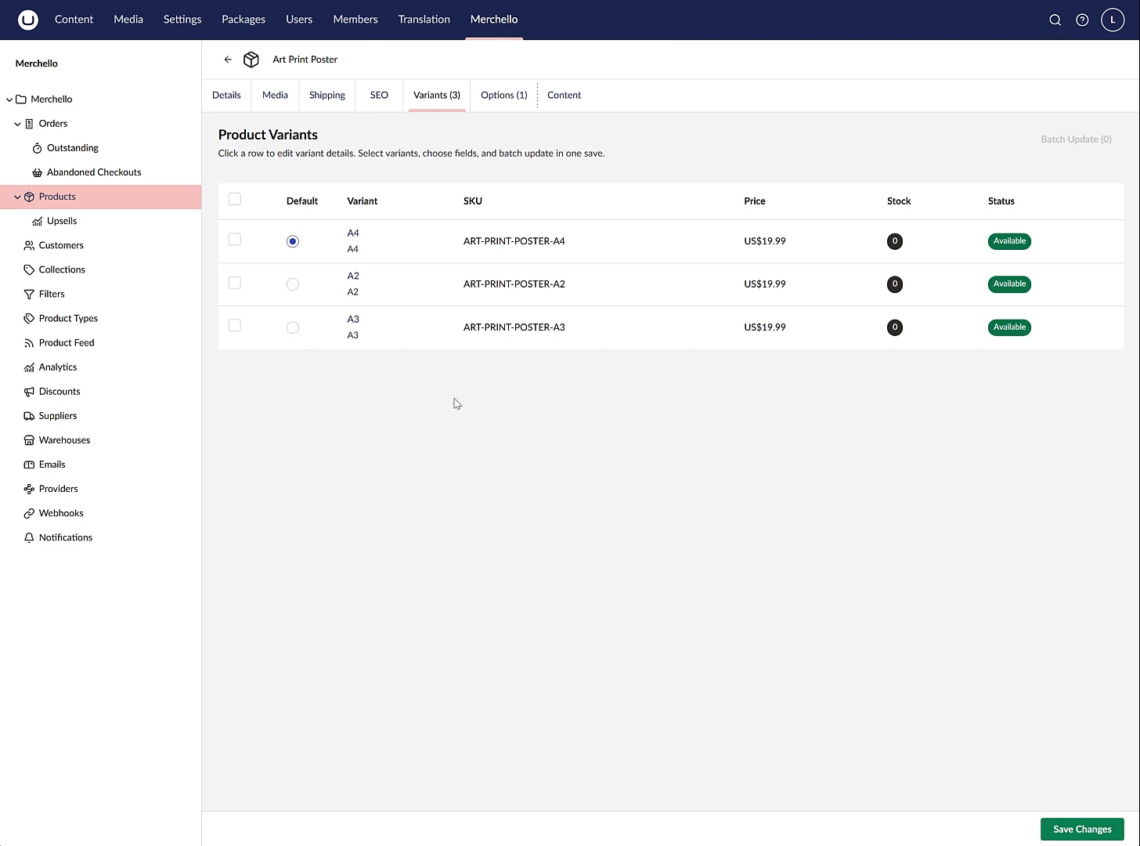
left_click(235, 199)
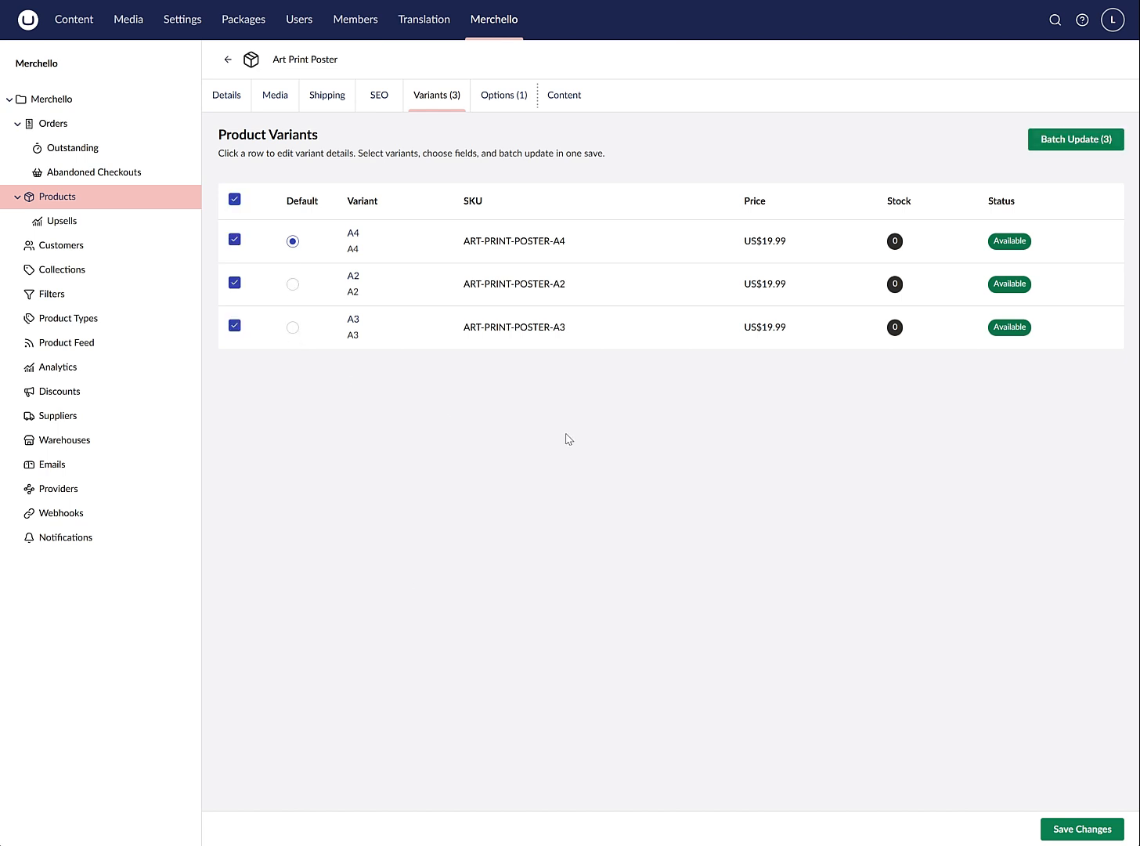
left_click(1073, 145)
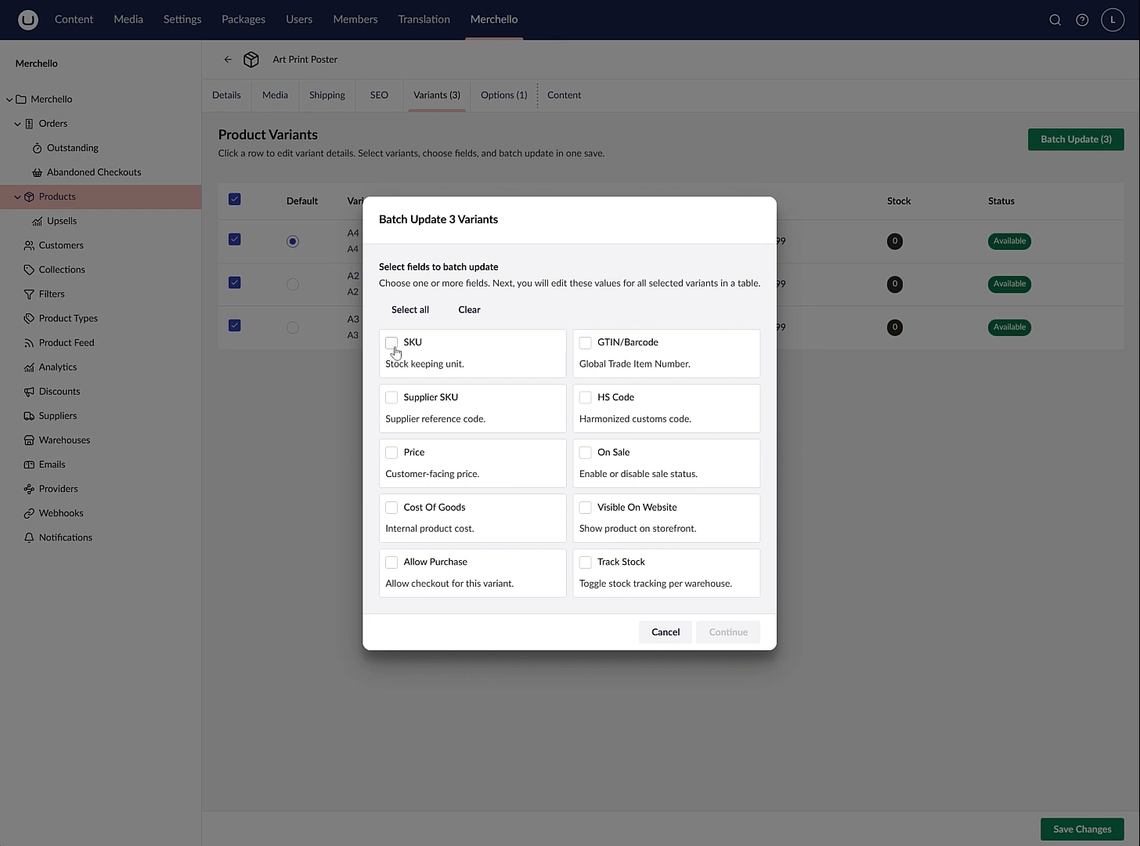
left_click(392, 345)
left_click(391, 453)
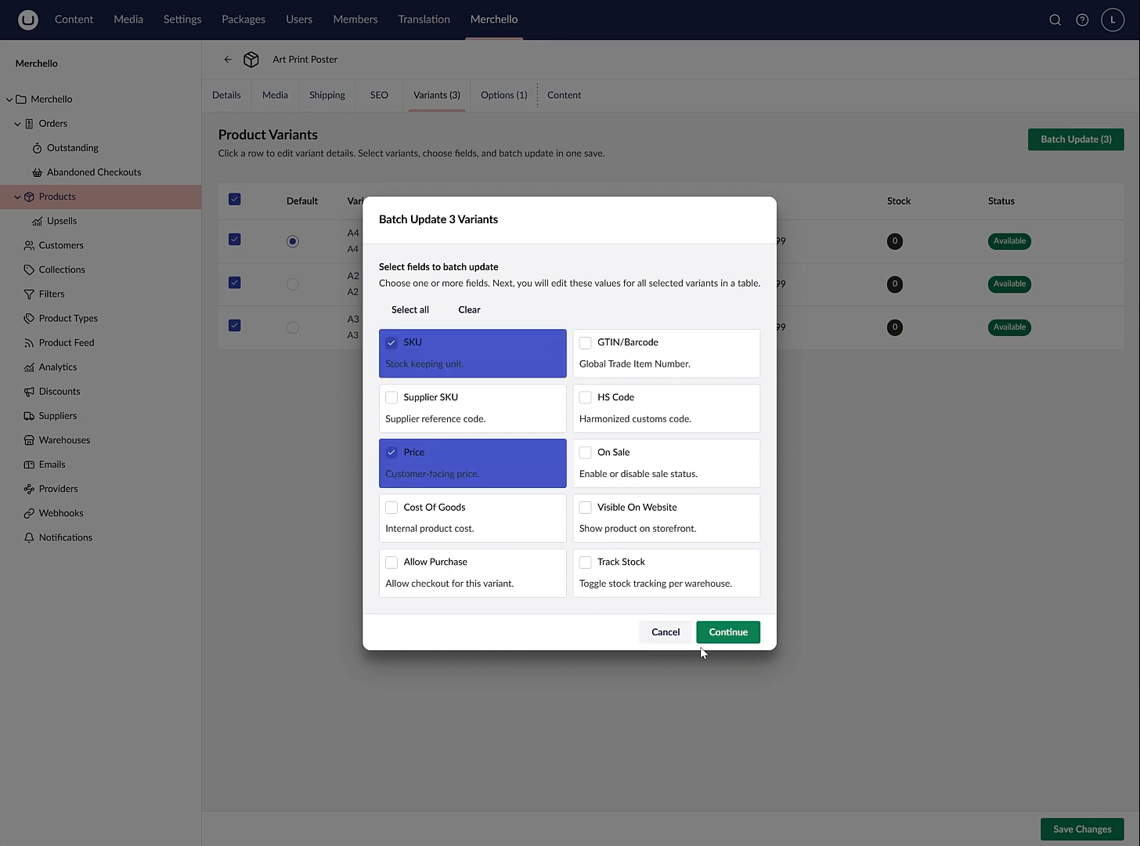
left_click(722, 636)
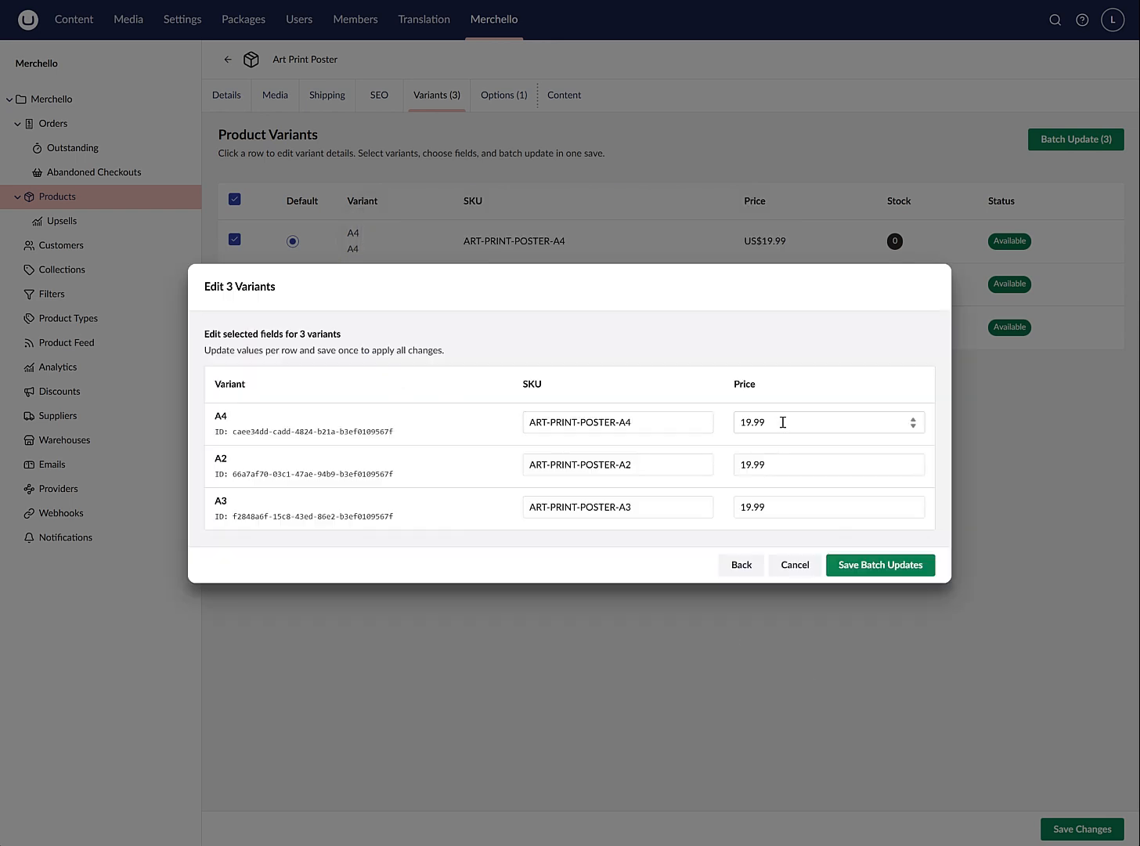
left_click(793, 566)
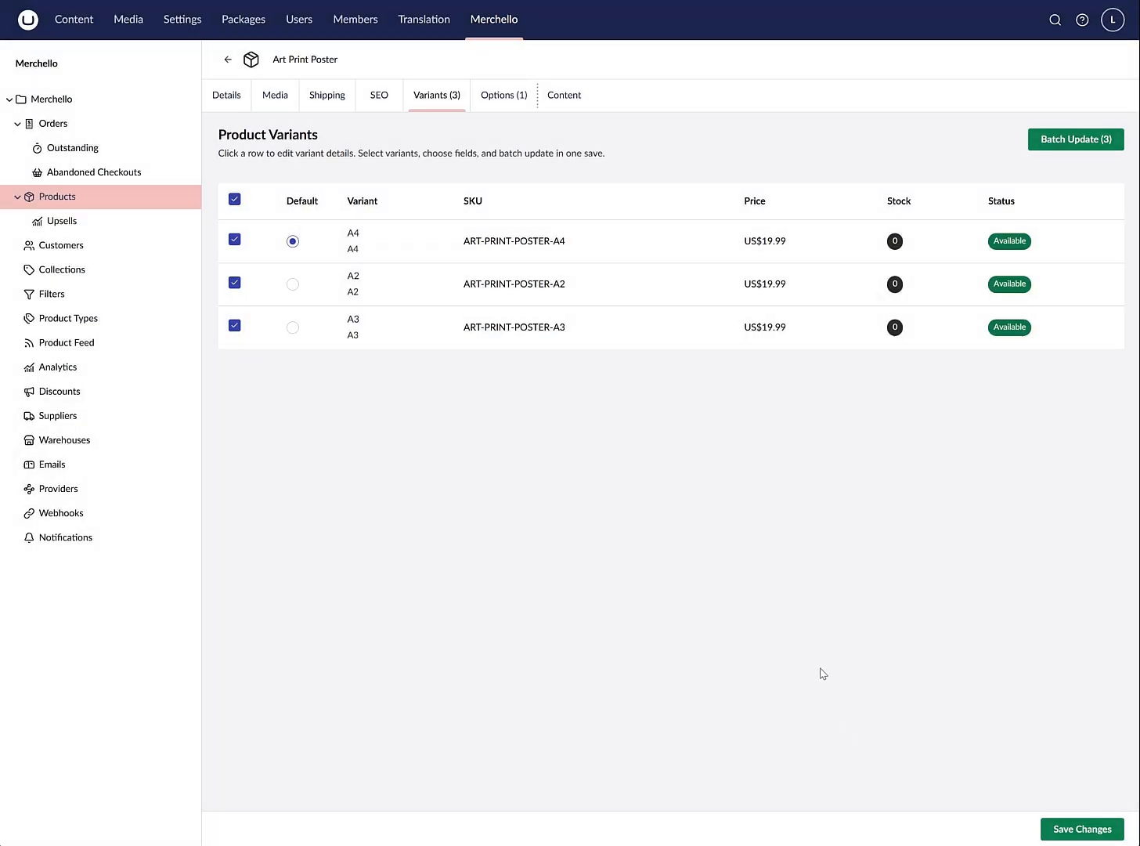
View Art Print Poster's options, and open the Custom Print Service product from the products list to inspect its details.
left_click(509, 97)
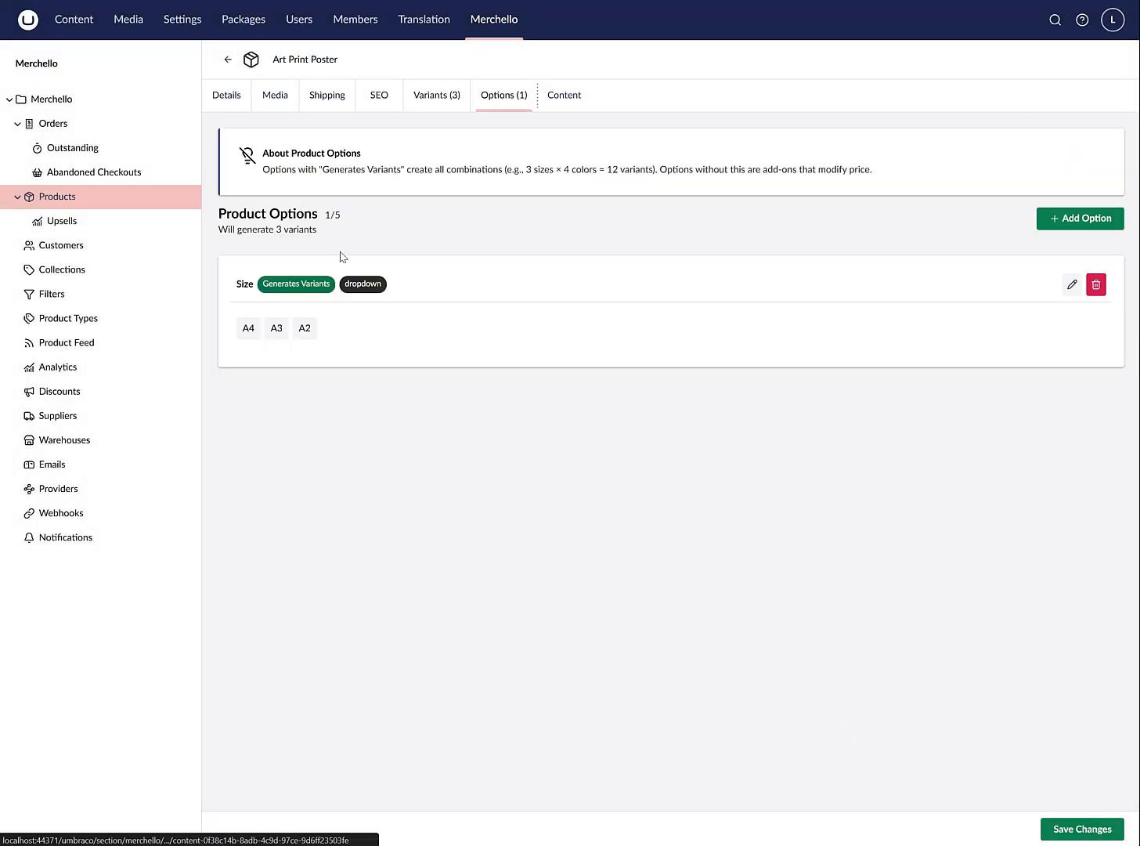
left_click(228, 60)
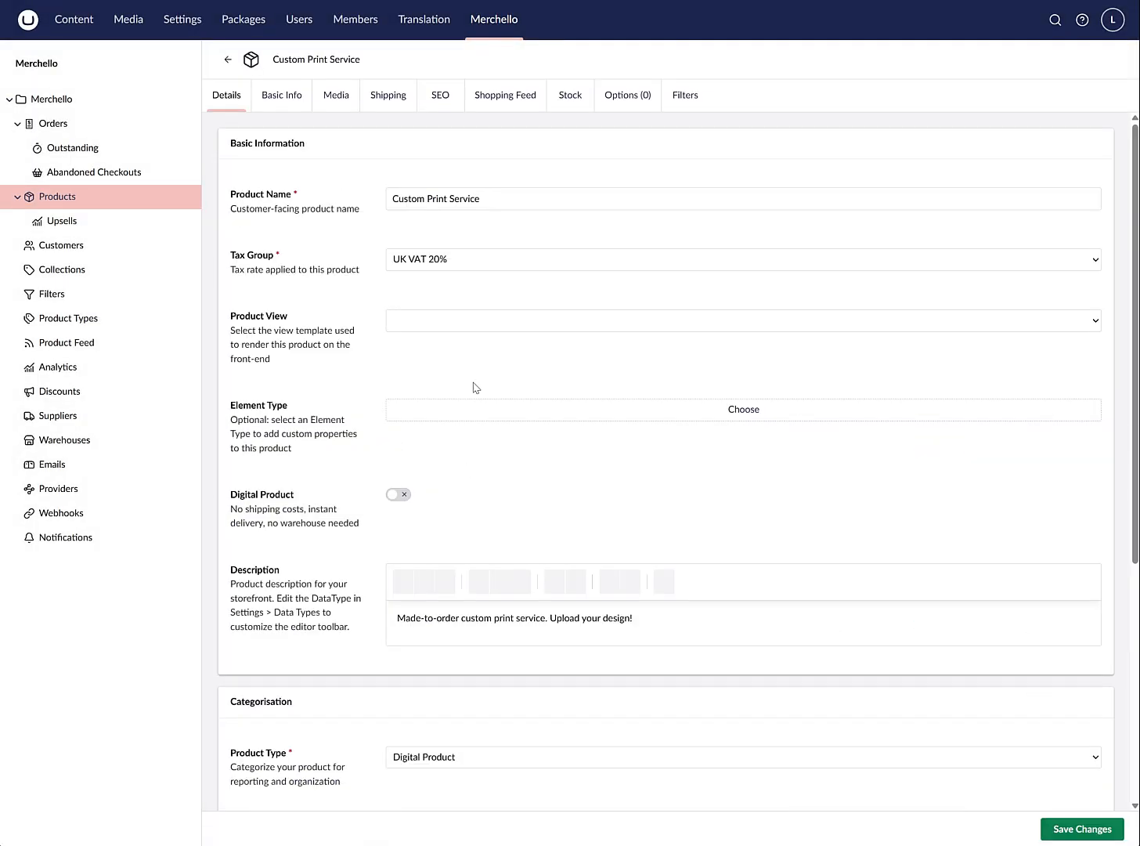
left_click(364, 553)
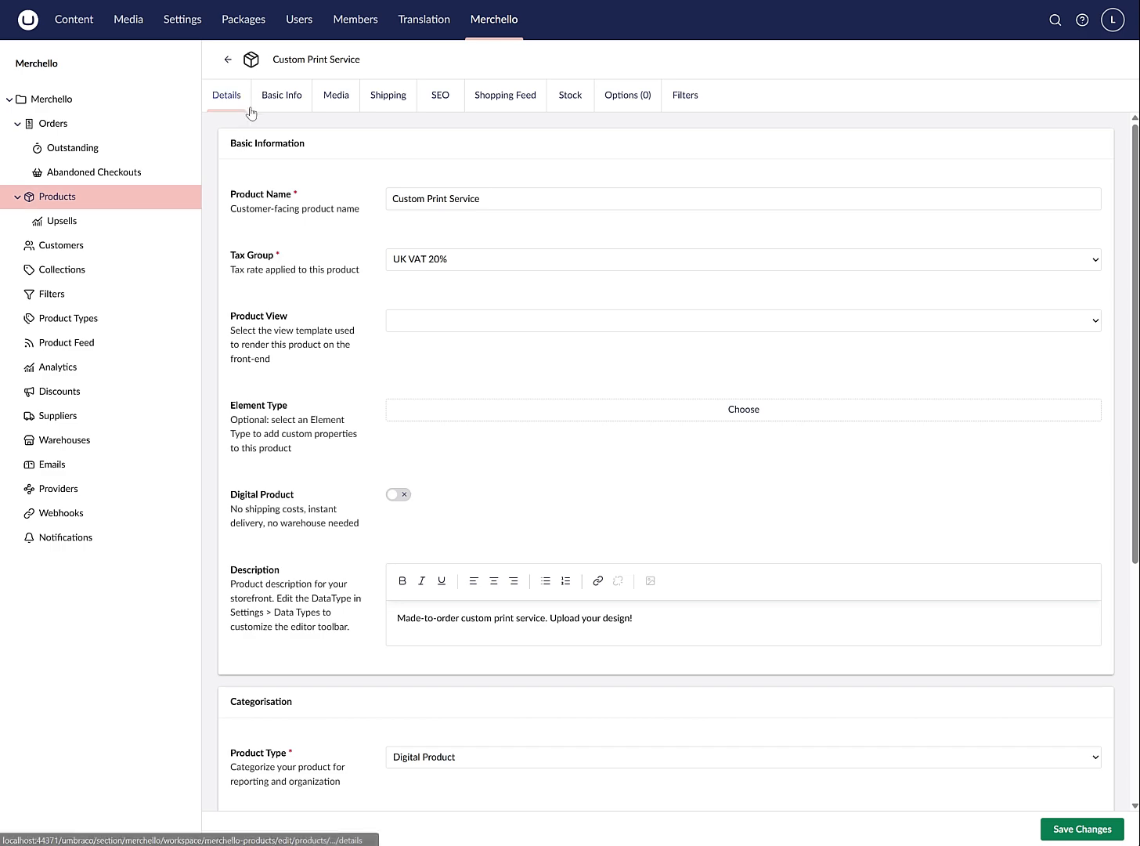
Leave the product for the upsells list and open the "Free Shipping on Orders Over £50!" upsell to view its details.
left_click(228, 59)
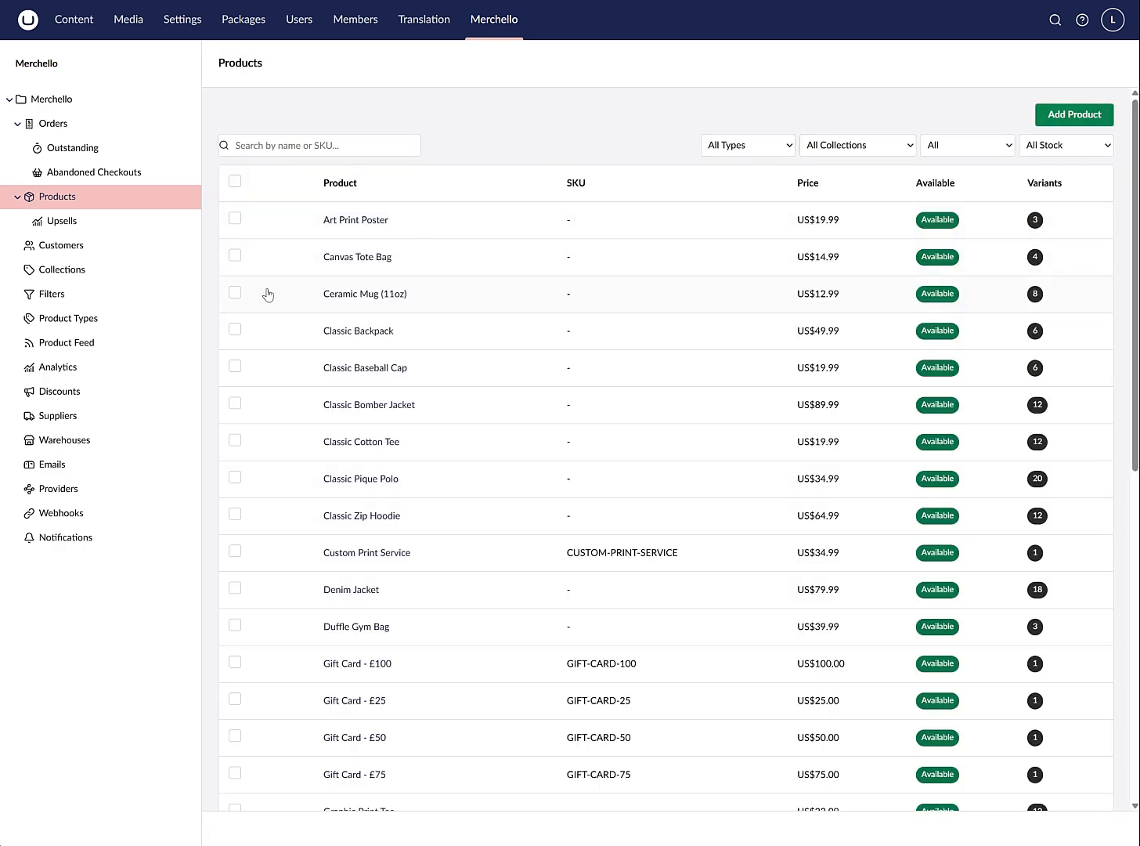
left_click(70, 224)
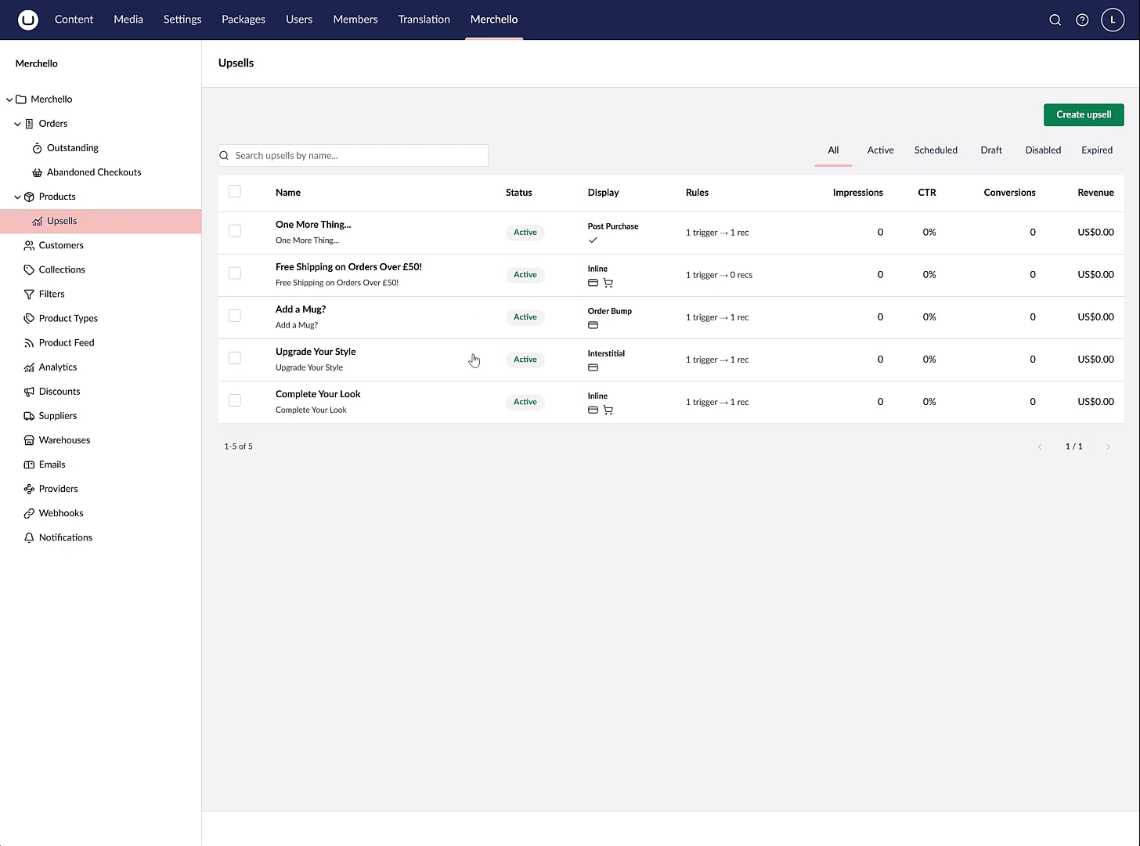
left_click(371, 271)
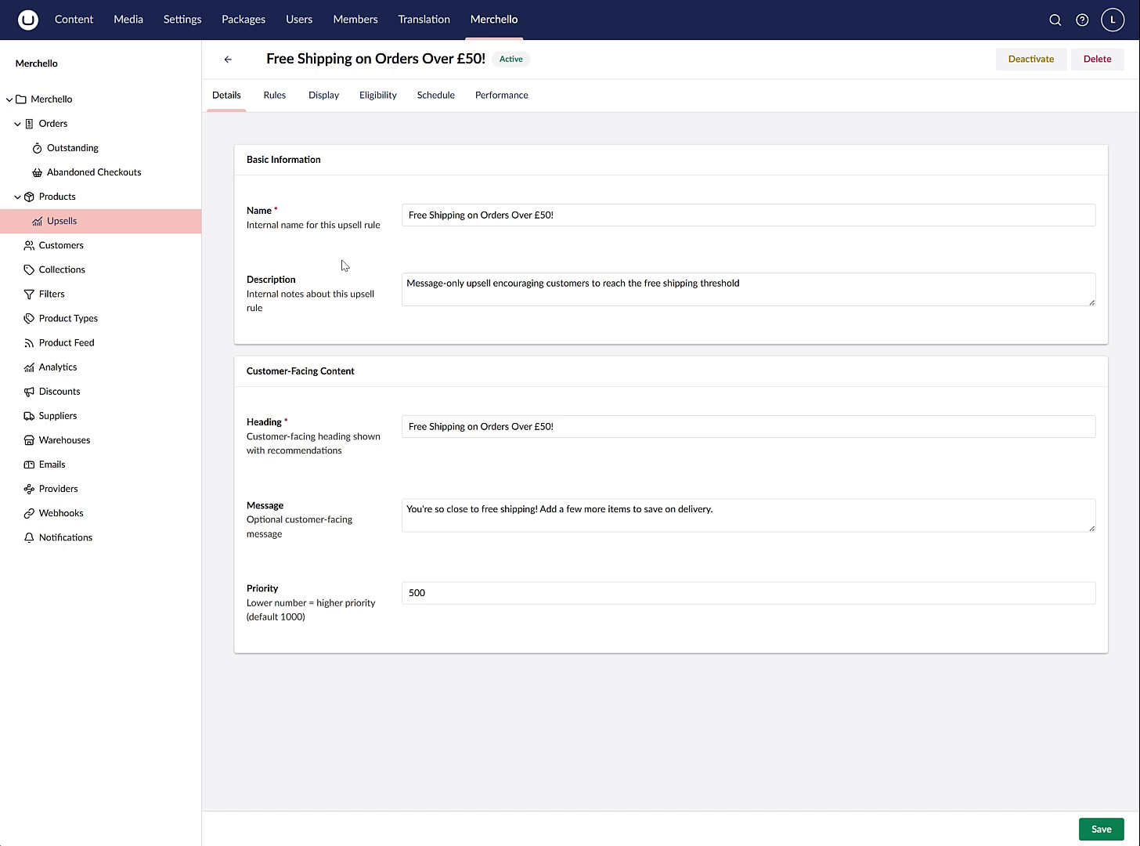
Review the Free Shipping upsell's rules, display, eligibility, schedule and performance settings, and return to its details.
left_click(275, 97)
left_click(321, 97)
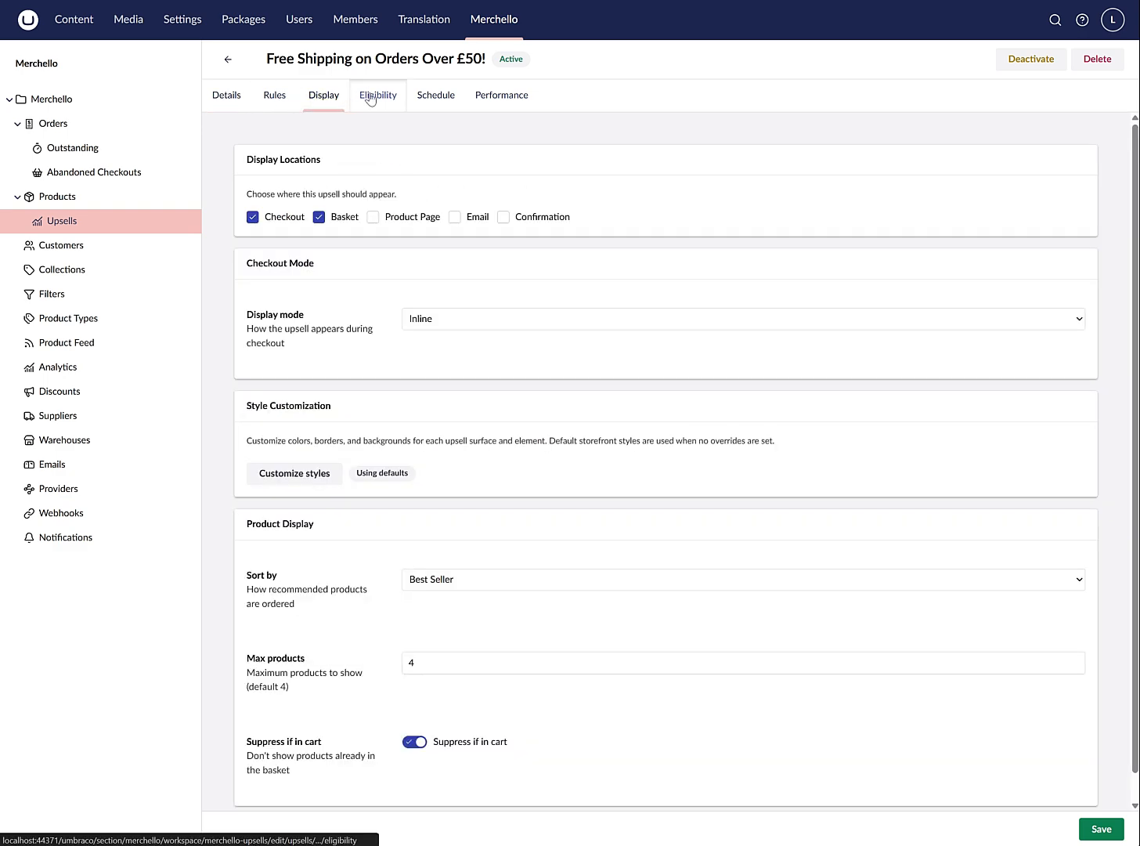
left_click(374, 97)
left_click(426, 98)
left_click(499, 100)
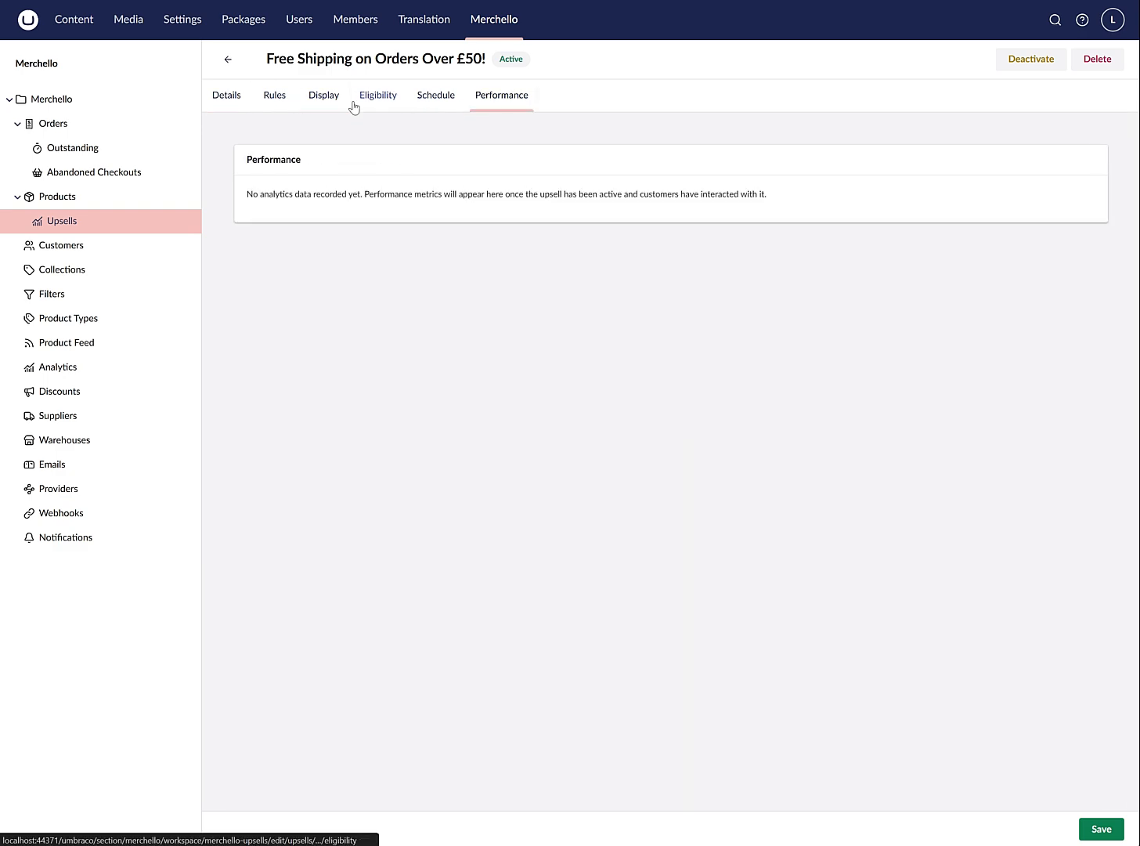
left_click(232, 95)
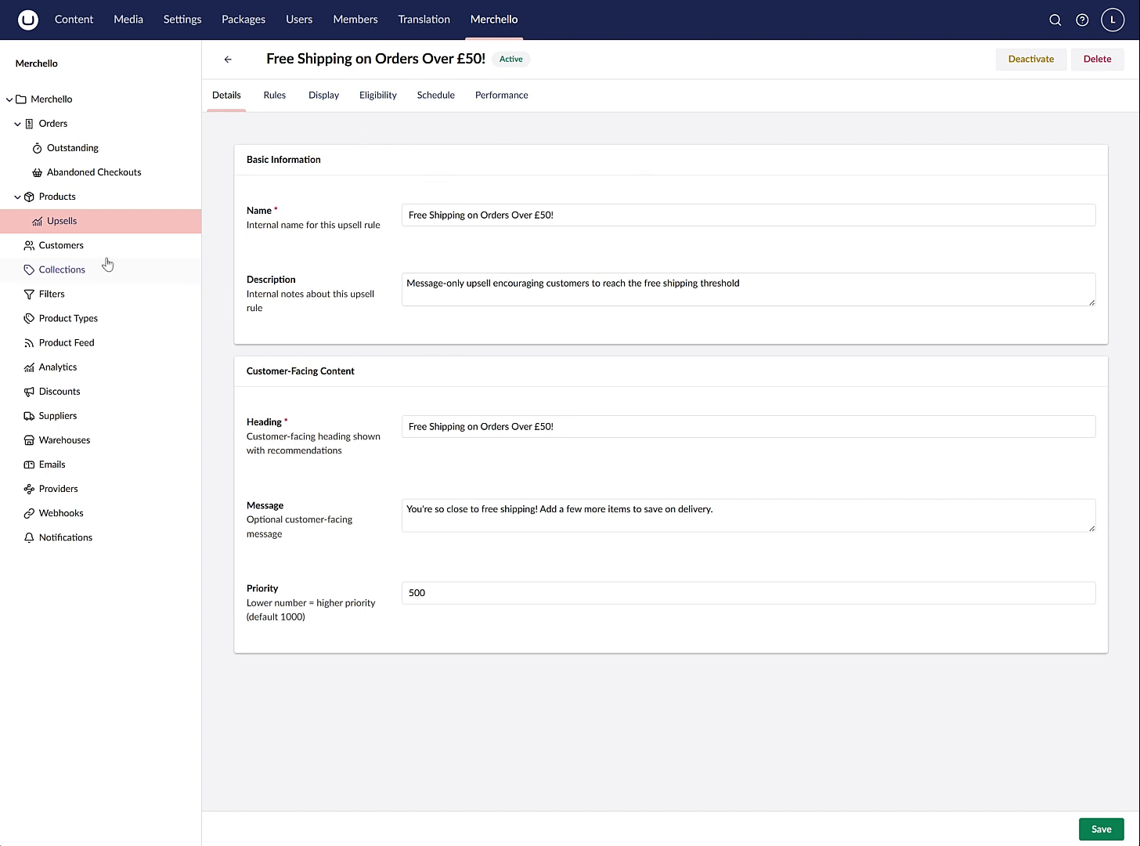
Check the performance data of the "One More Thing..." upsell from the upsells list, and go back to the list.
left_click(94, 225)
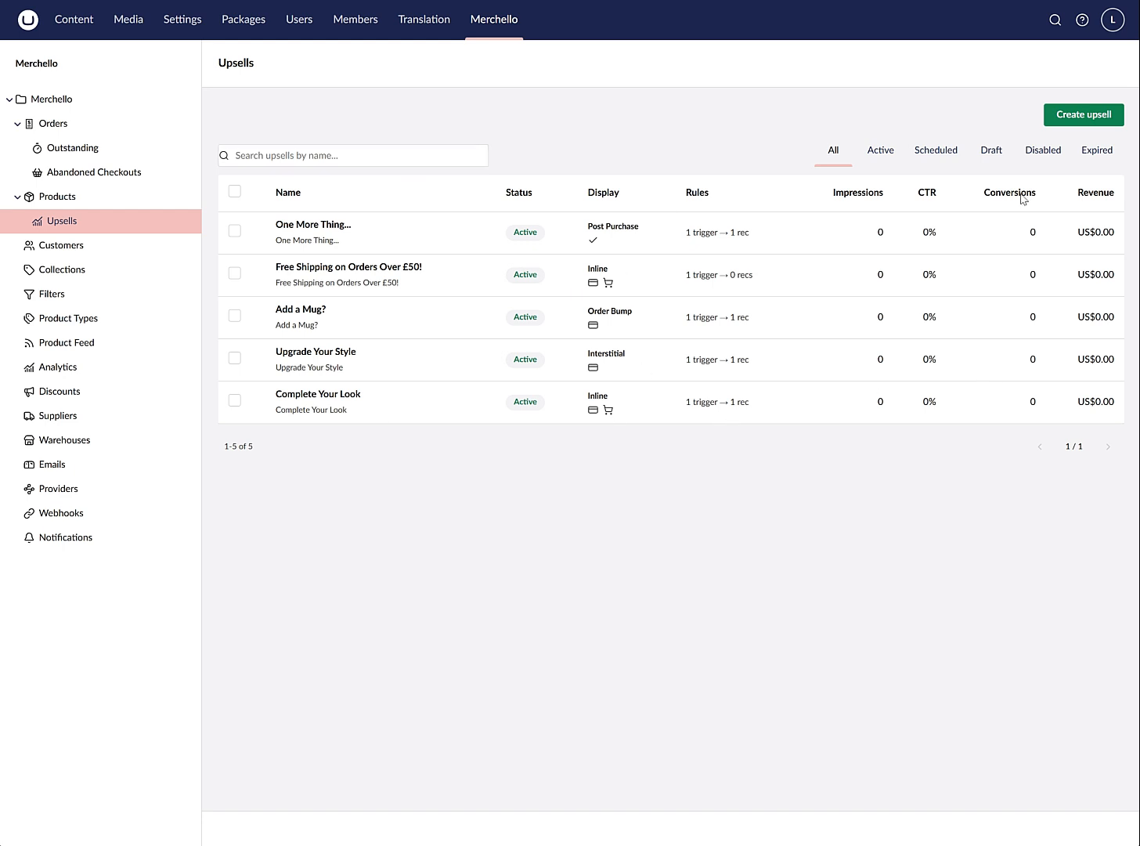
left_click(296, 224)
left_click(513, 96)
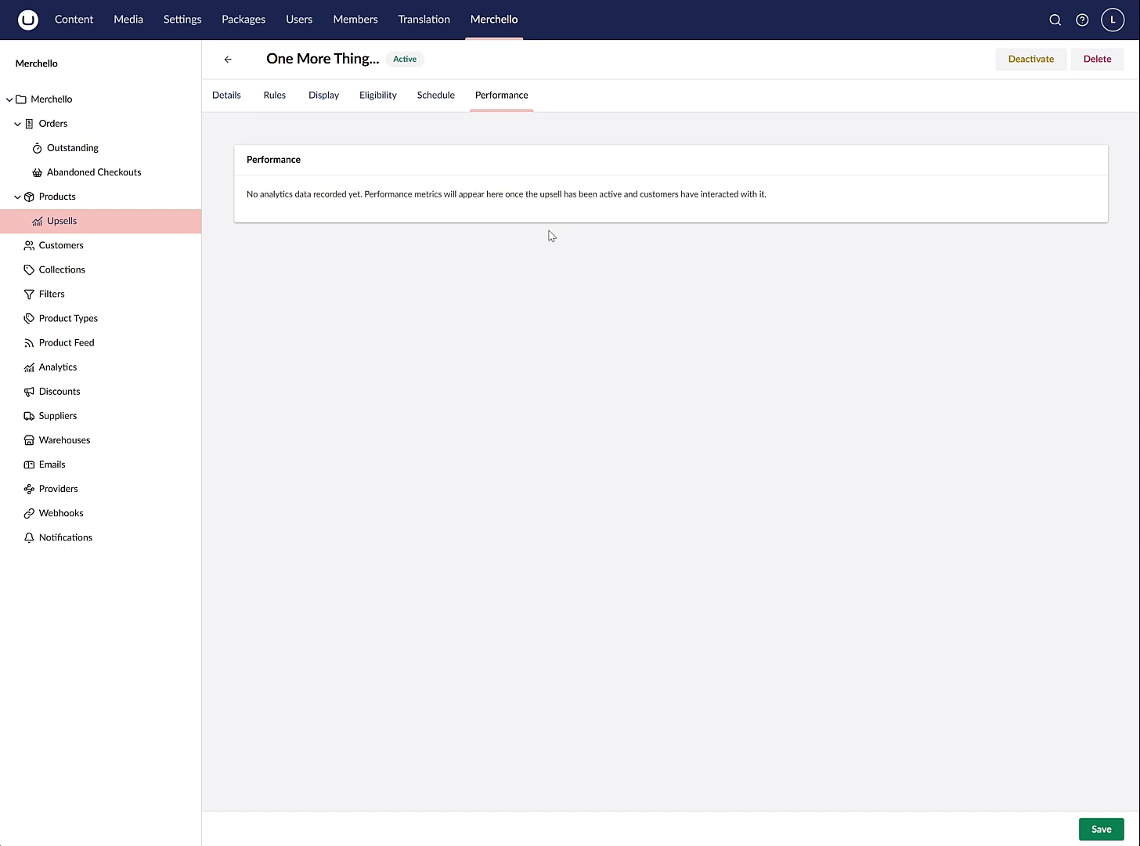
left_click(228, 60)
Open the customers list, view the order history of the first customer, and close it.
left_click(86, 245)
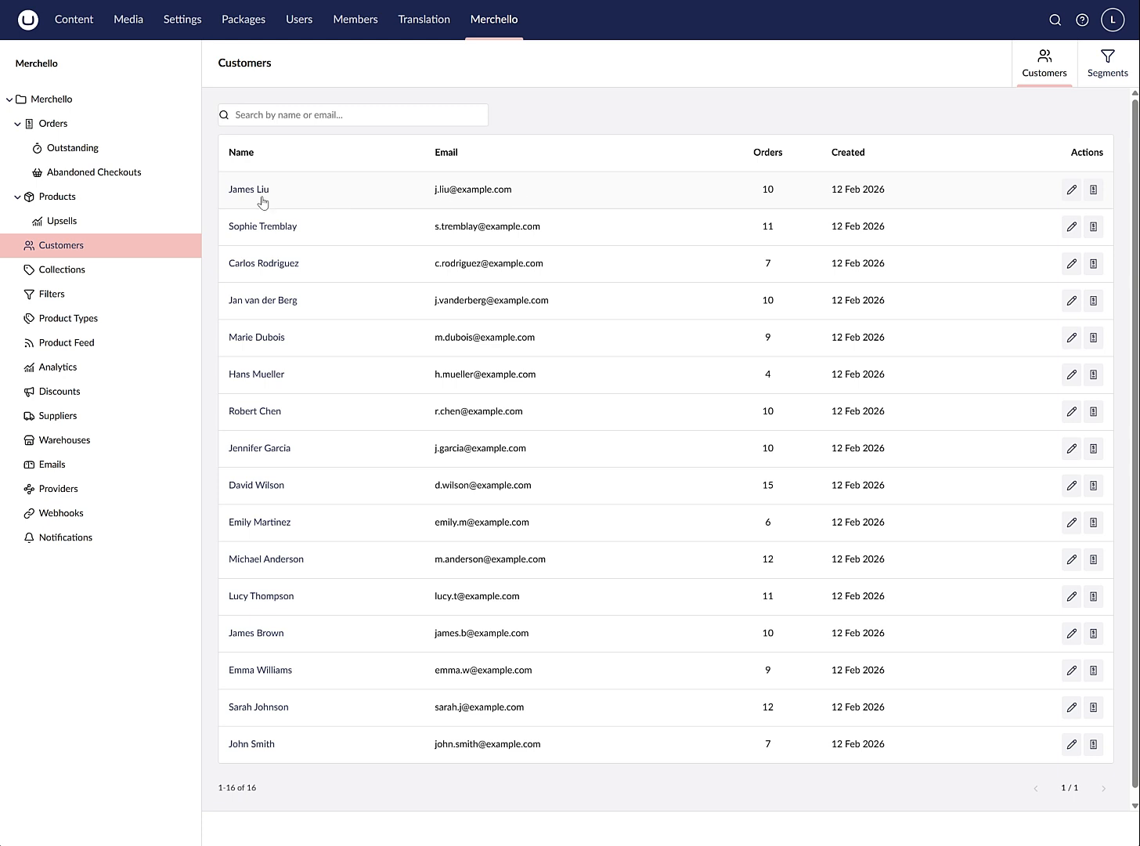
left_click(529, 198)
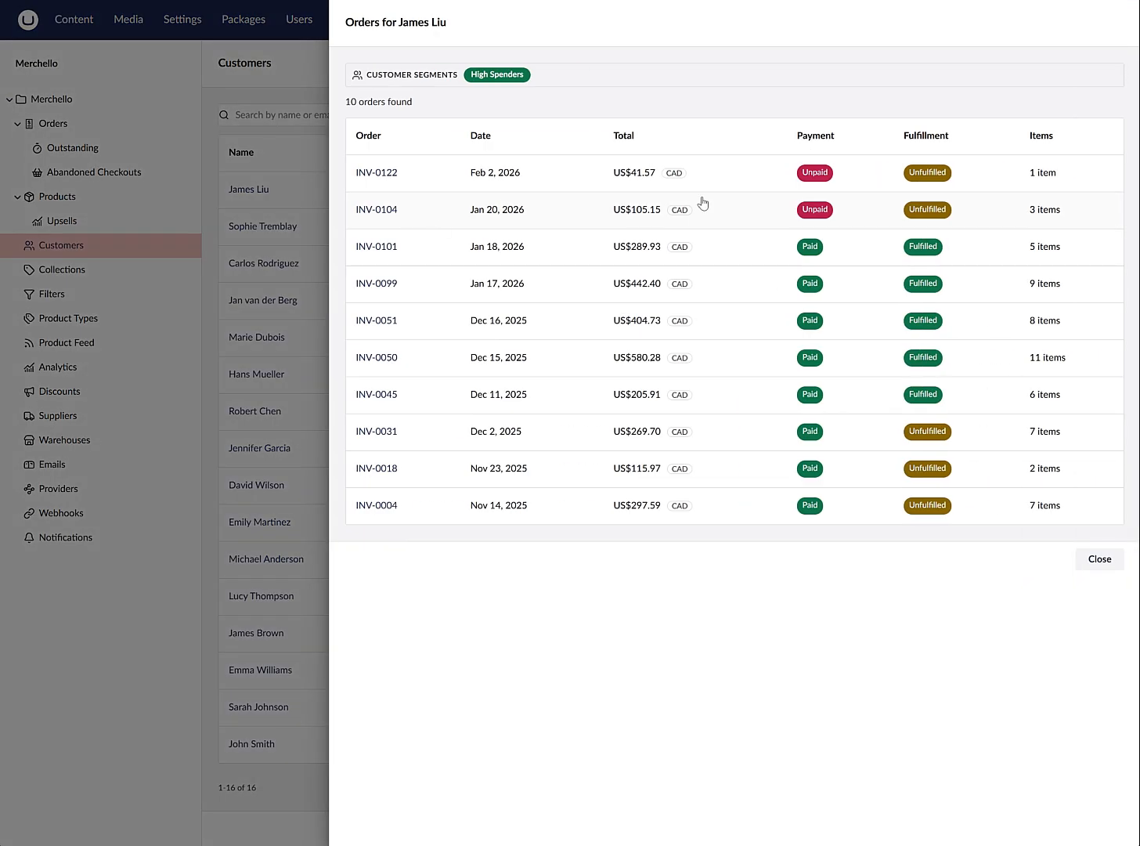
left_click(1089, 559)
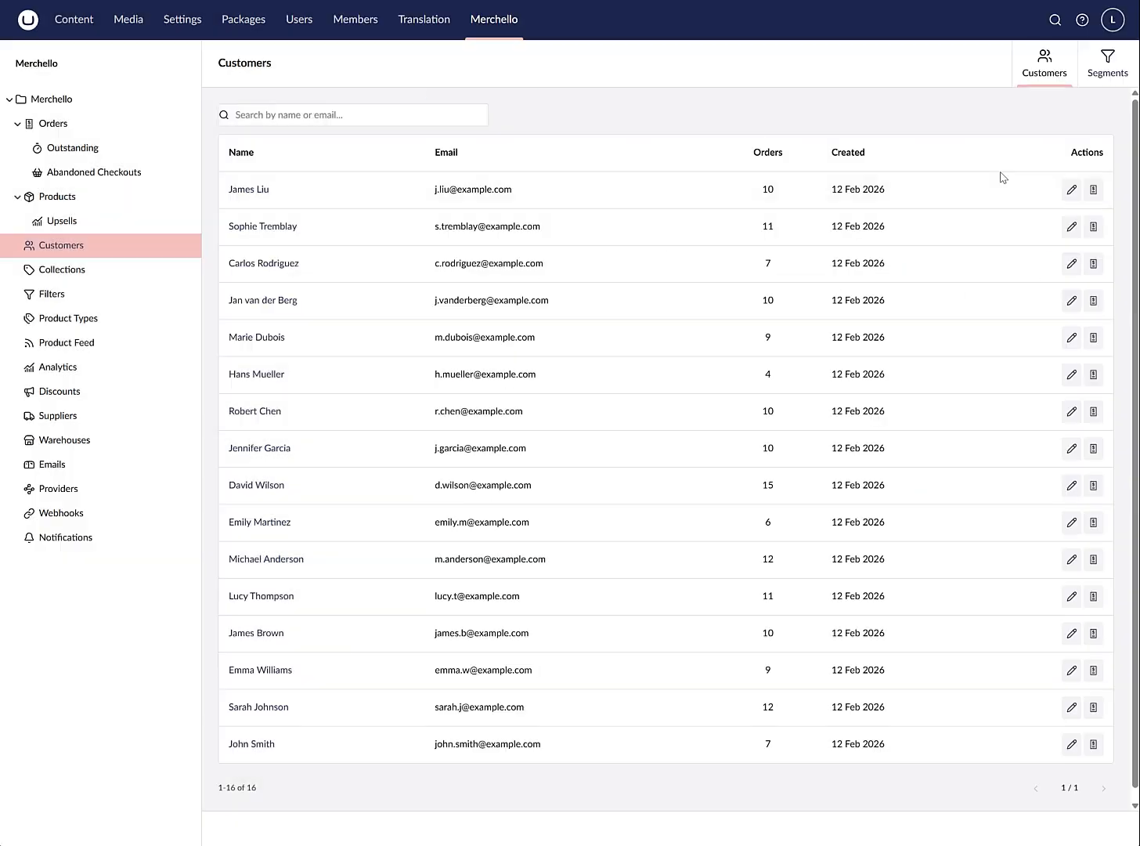
Inspect the first customer's edit form, including member linking, tags and Account Customer payment terms, and discard the changes.
left_click(1069, 189)
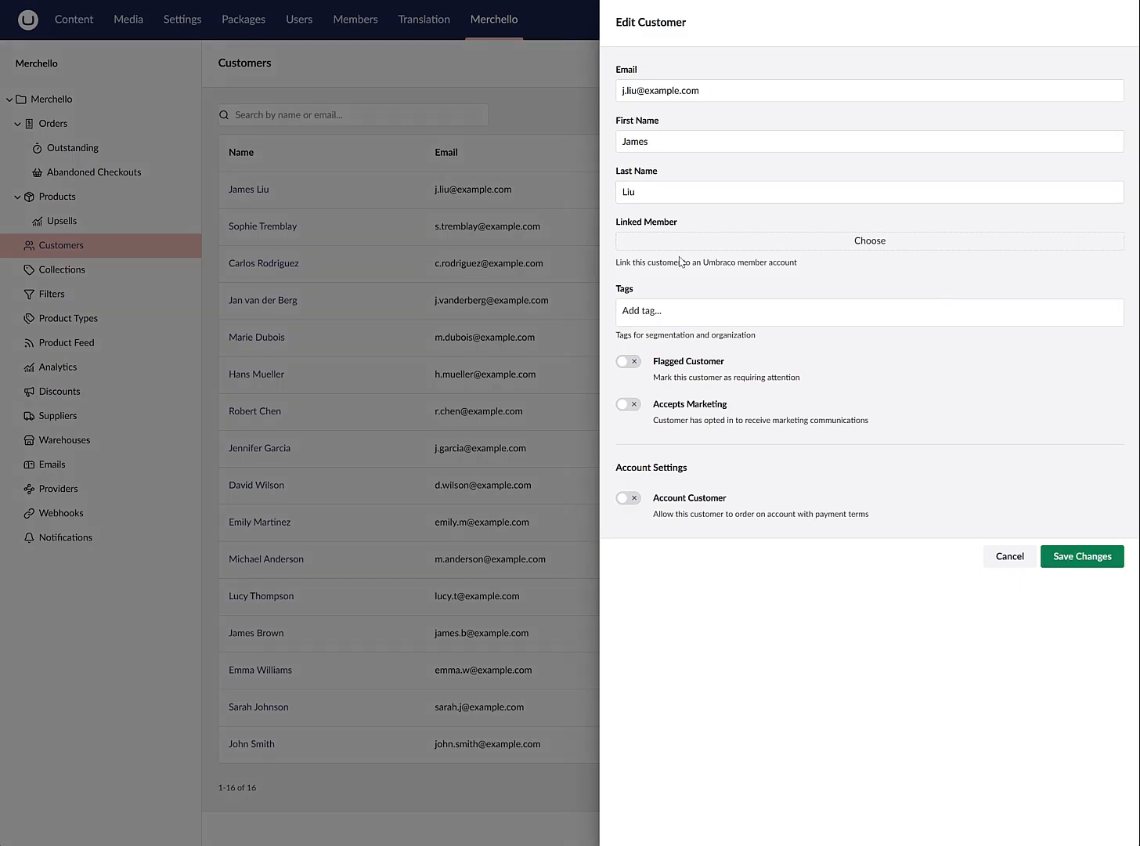
left_click(871, 243)
left_click(1036, 826)
left_click(627, 498)
left_click(675, 564)
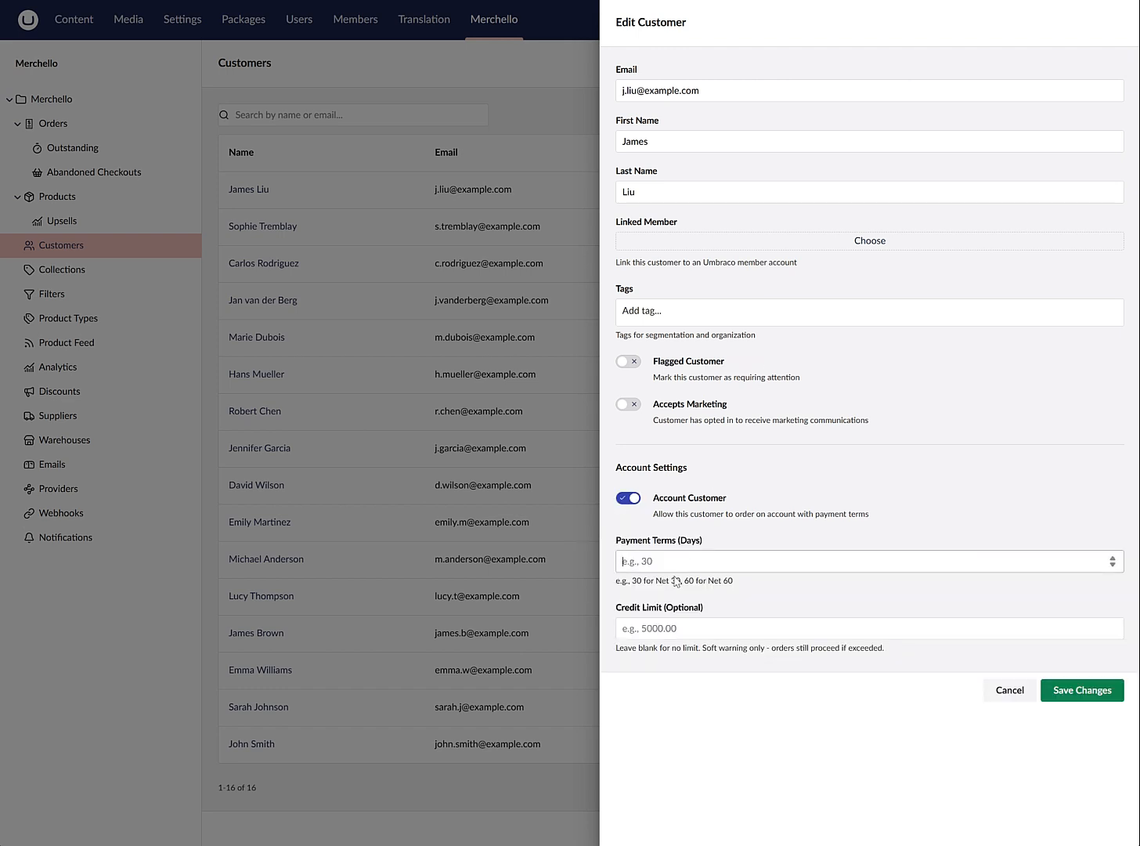
key("Tab")
left_click(756, 312)
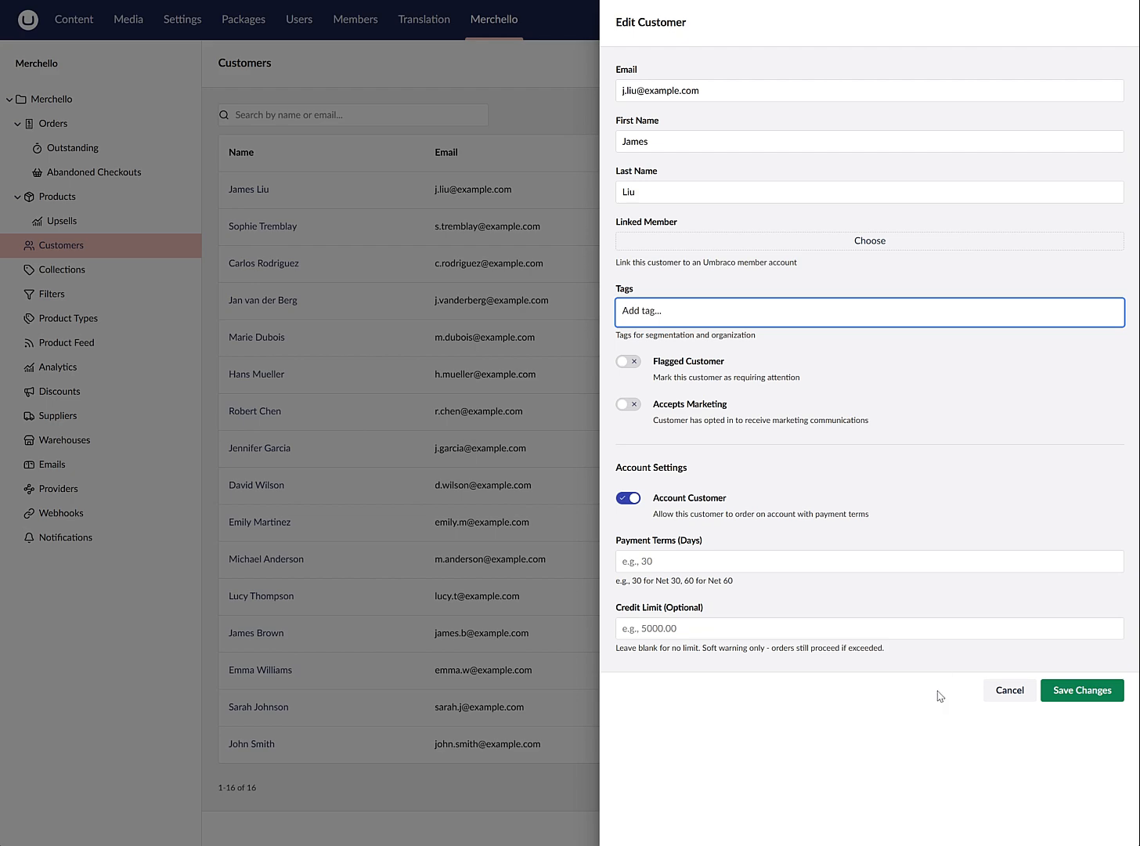
left_click(991, 690)
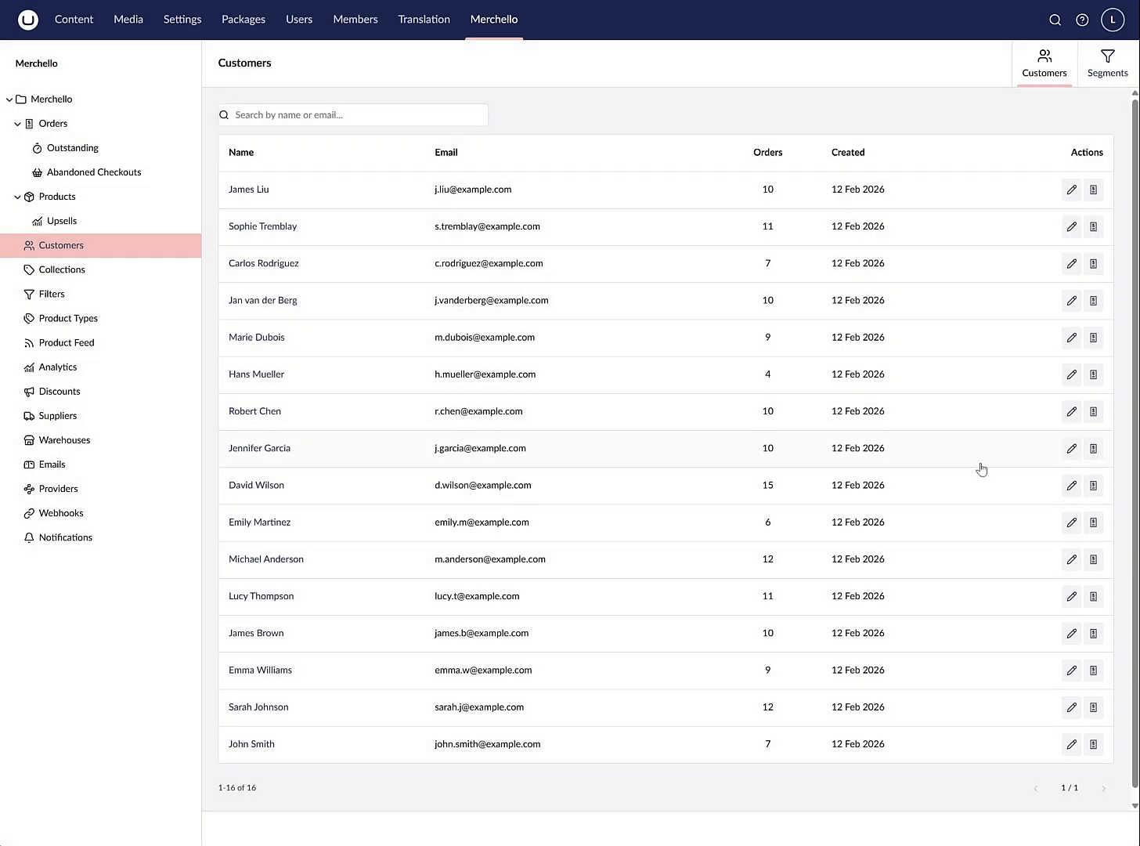
Review the customer segments by inspecting the manual VIP Customers and automated High Spenders segments, and return to the segment list.
left_click(1108, 64)
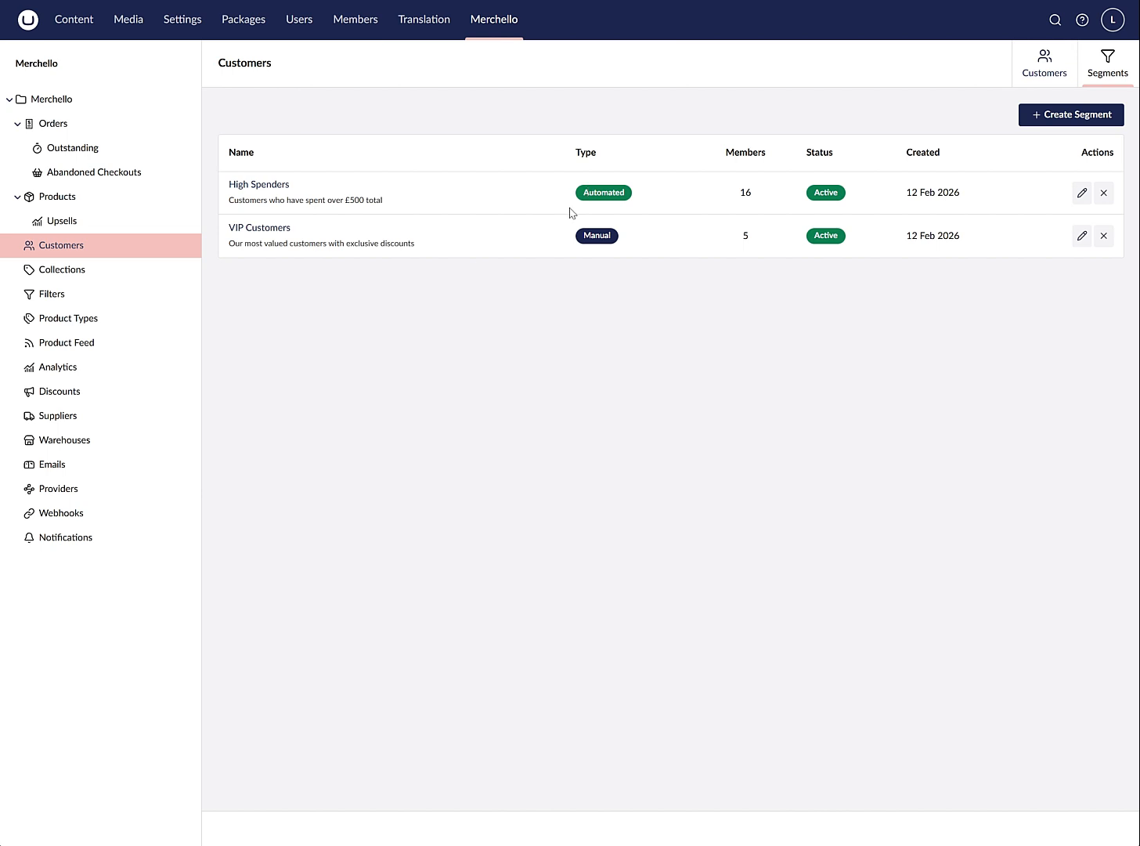
left_click(288, 229)
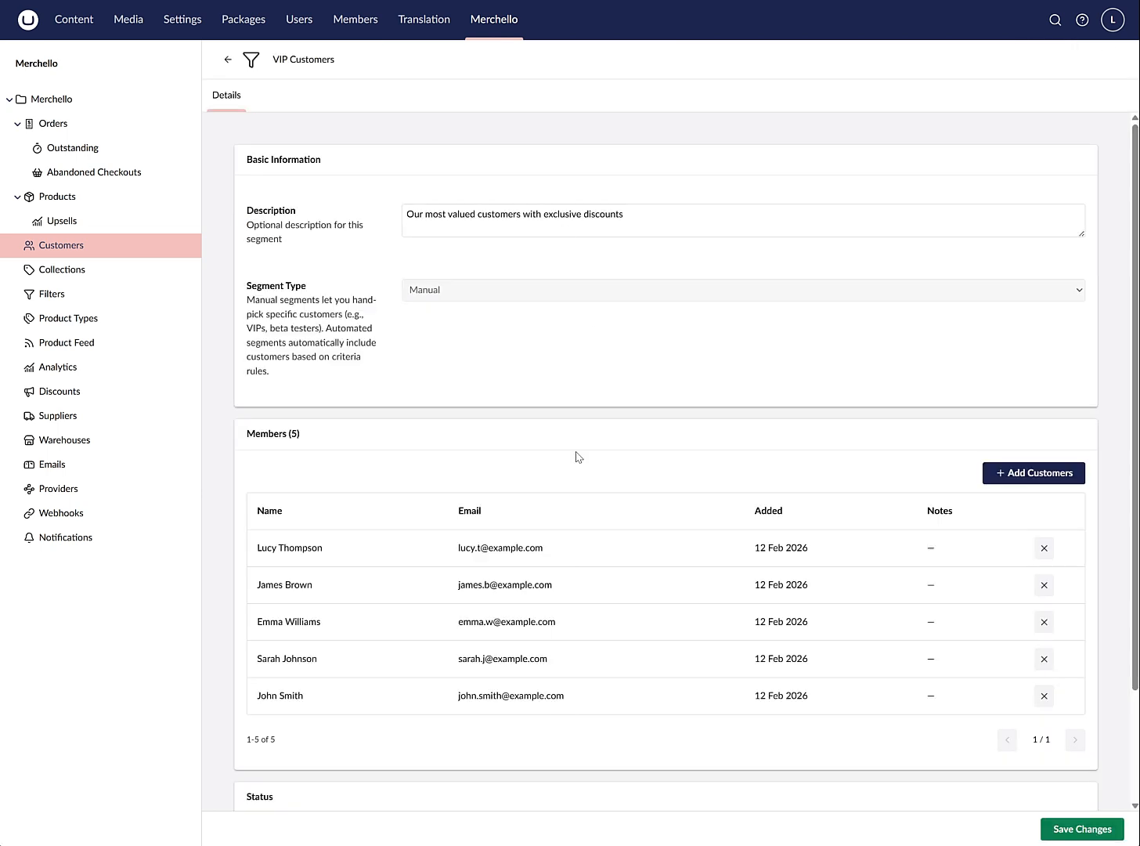
left_click(228, 59)
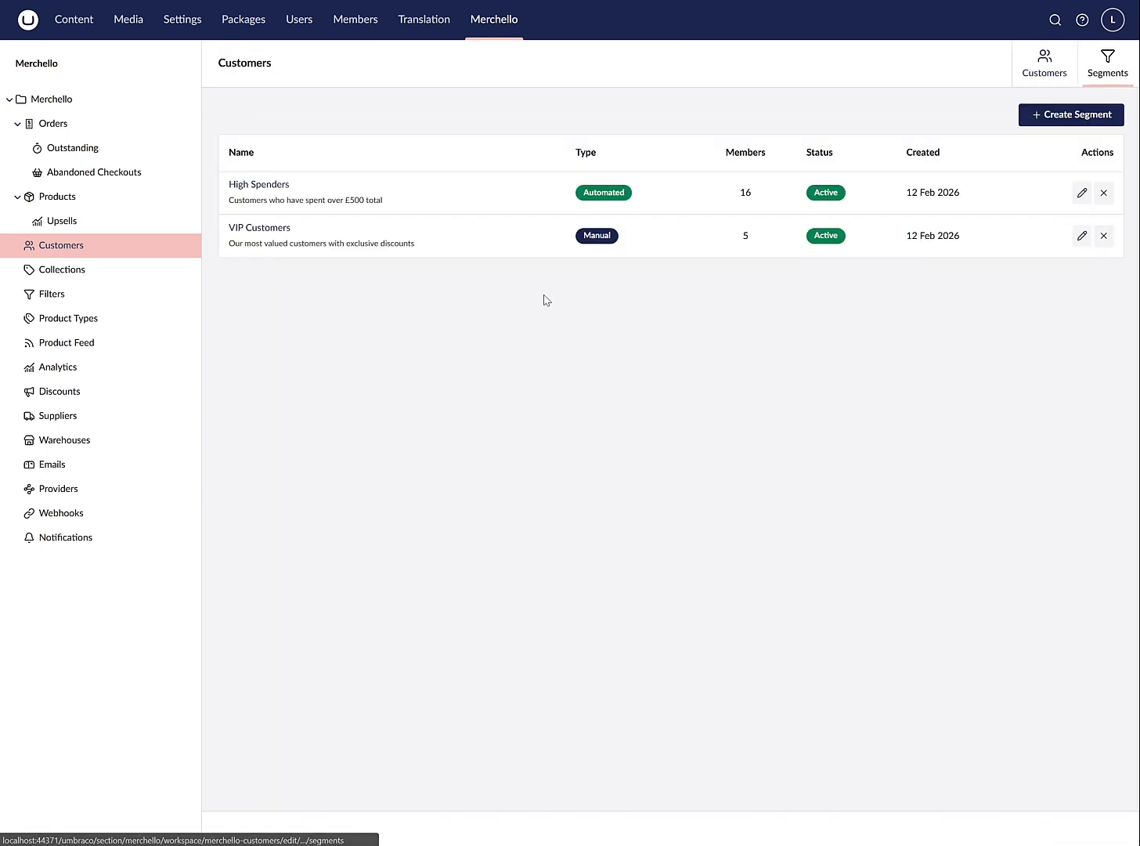
left_click(275, 185)
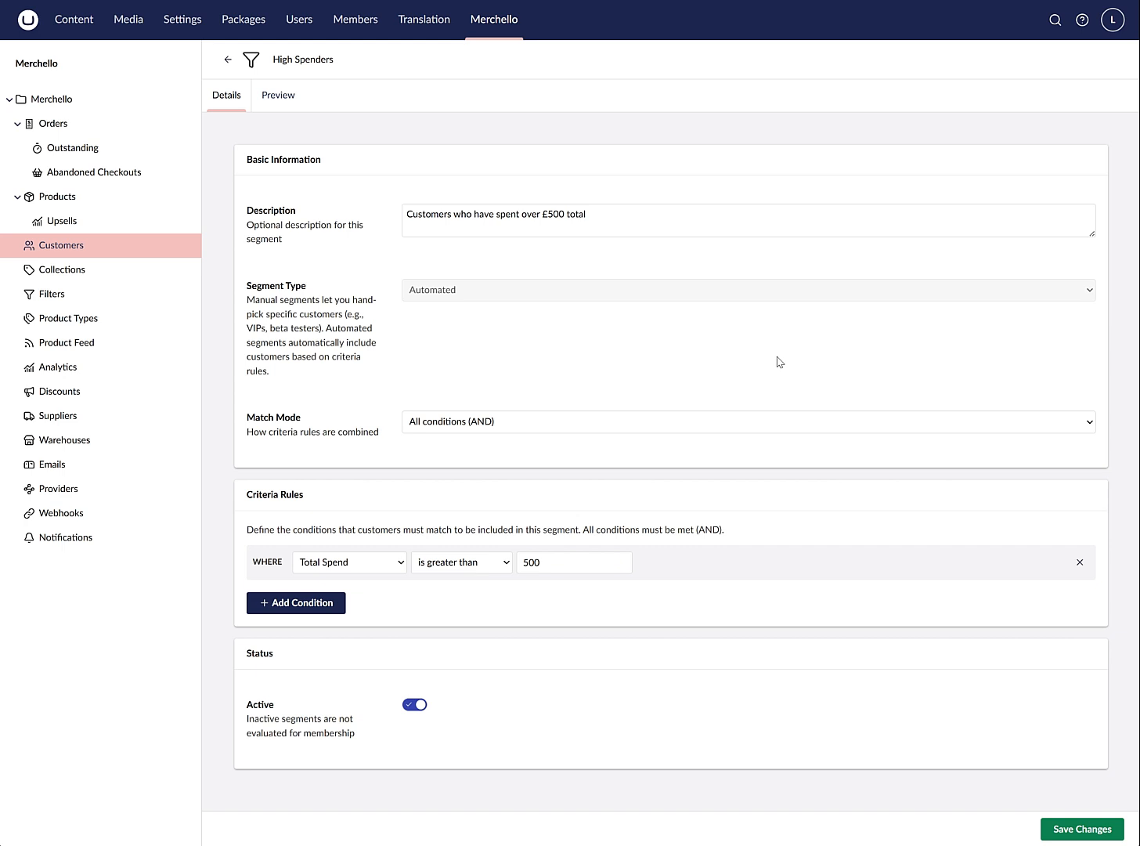
left_click(227, 62)
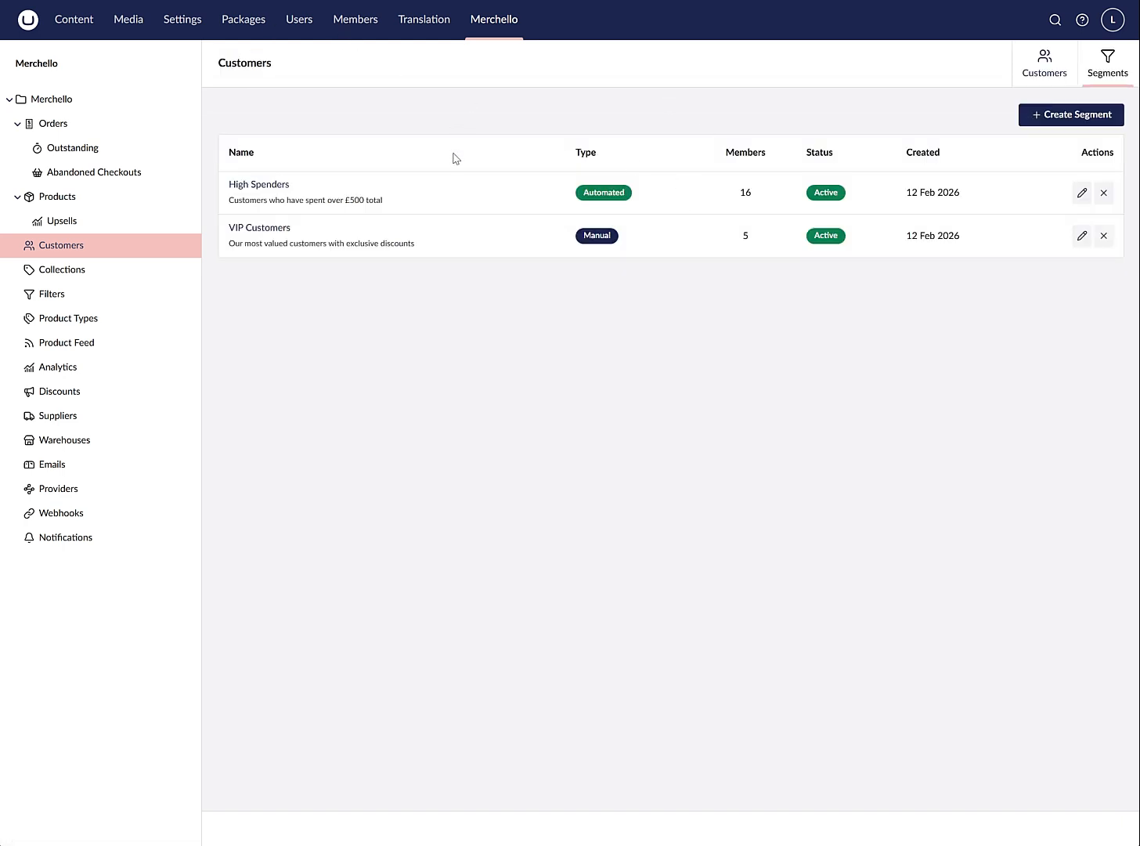
View the collections list, and open the content properties of the Product document type in Settings.
left_click(84, 265)
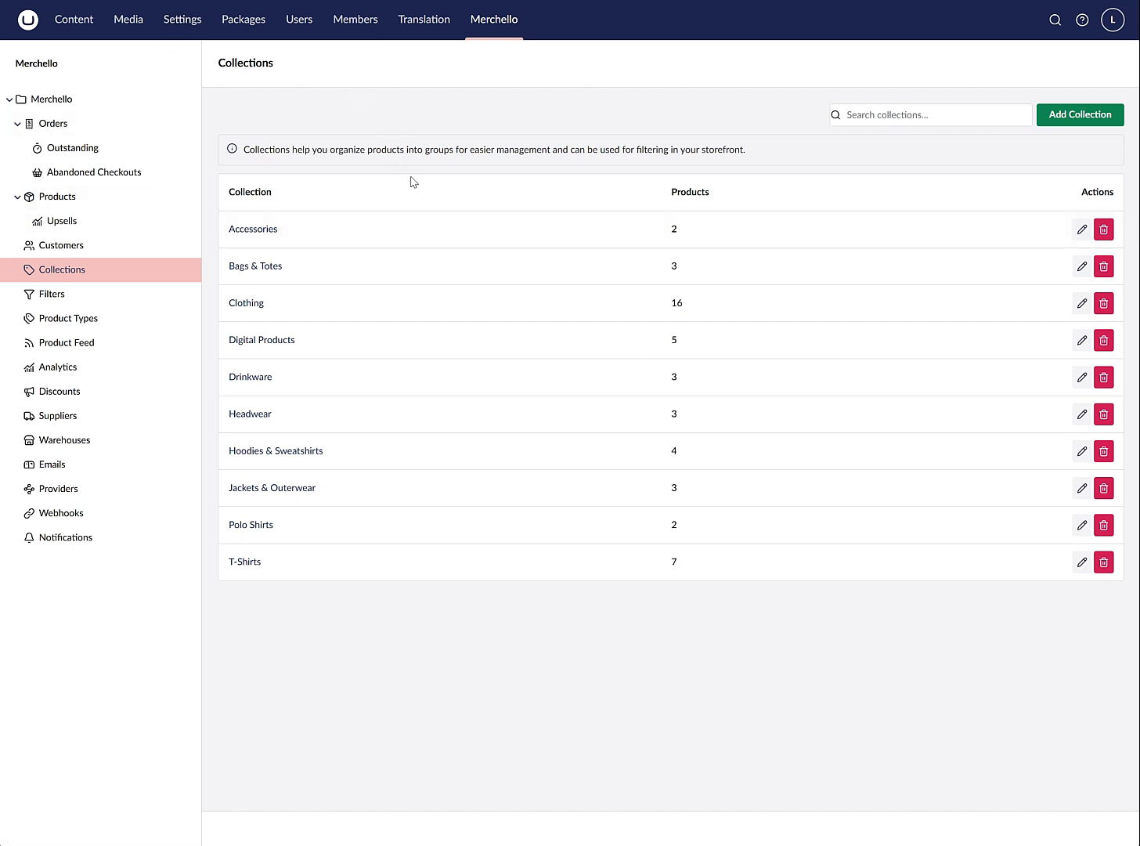
left_click(190, 21)
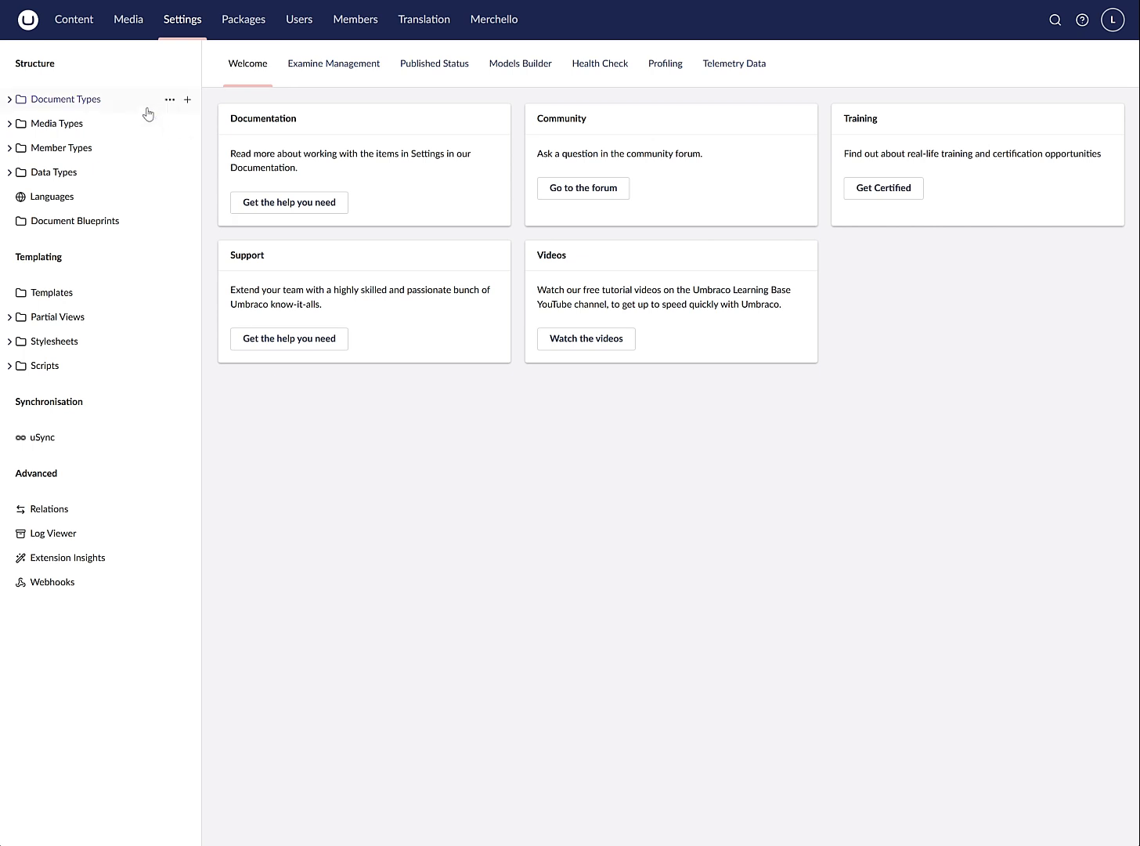
left_click(10, 100)
left_click(55, 123)
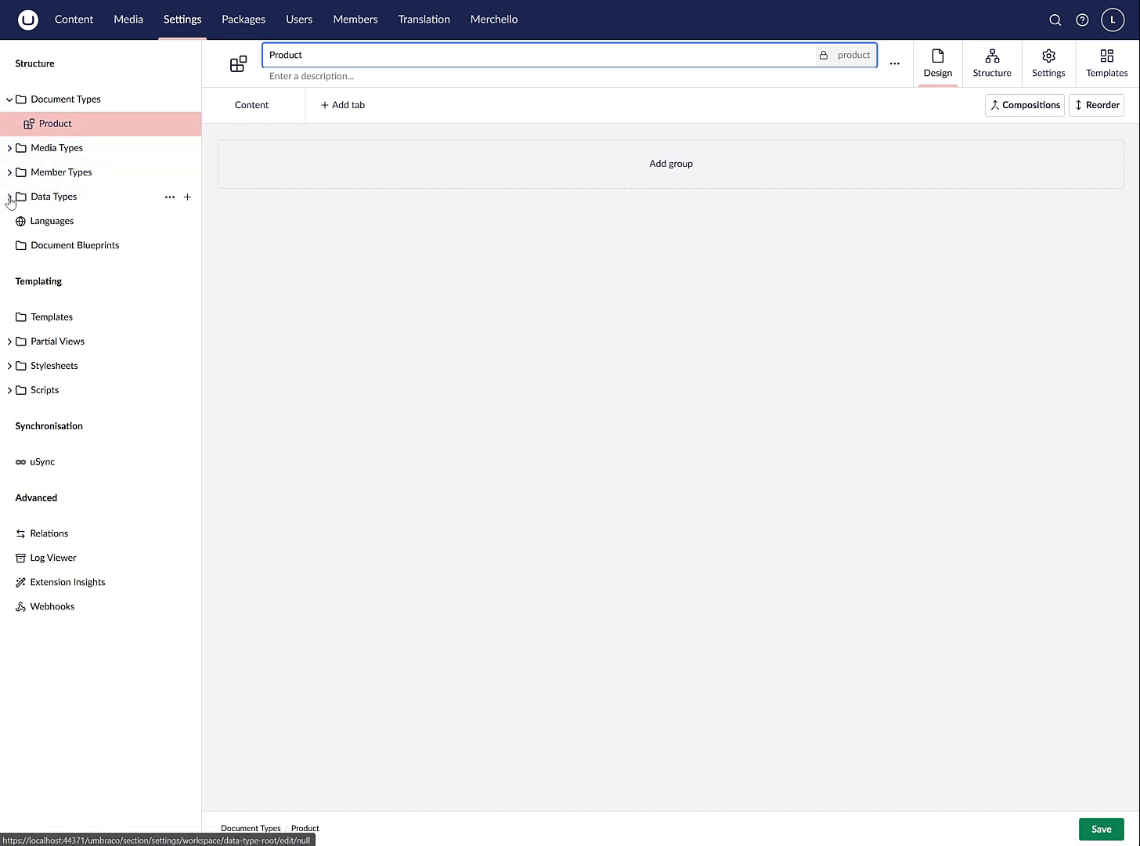
left_click(269, 118)
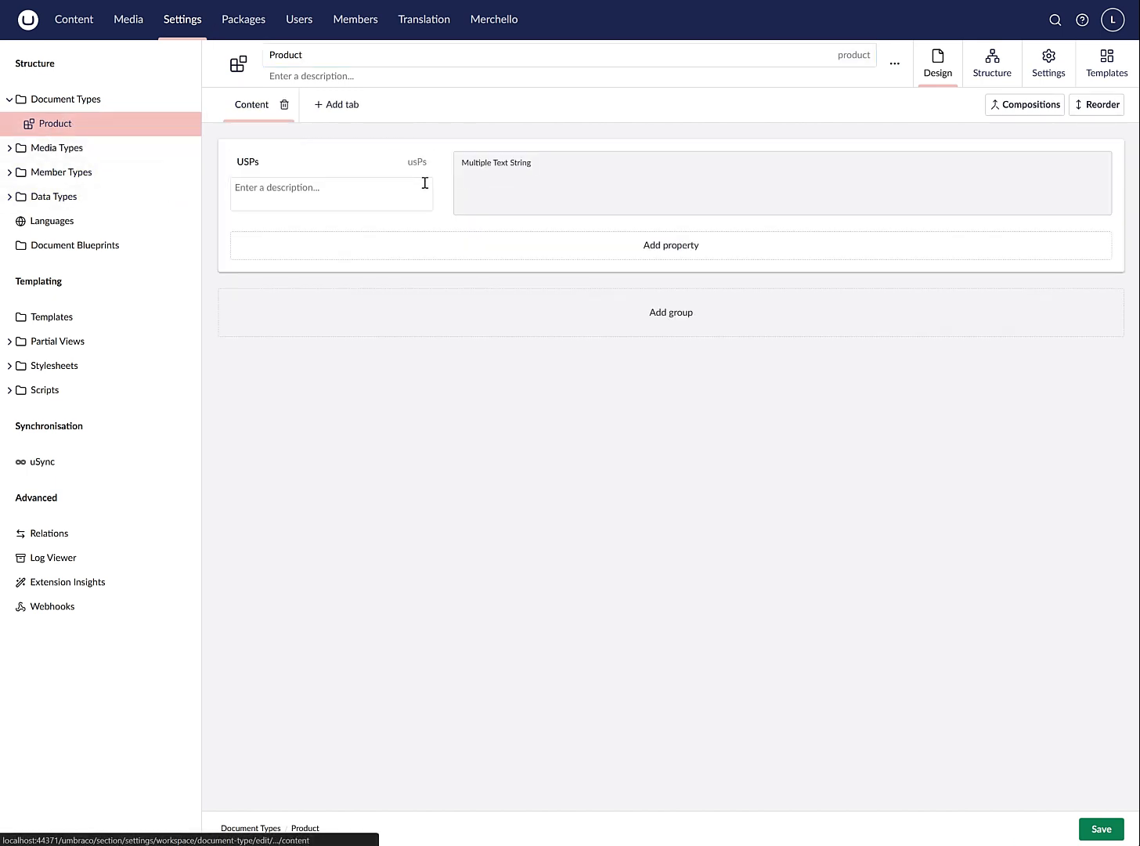
Check which Merchello property editors a new Product property can use, cancel adding the property, and return to Merchello.
left_click(662, 243)
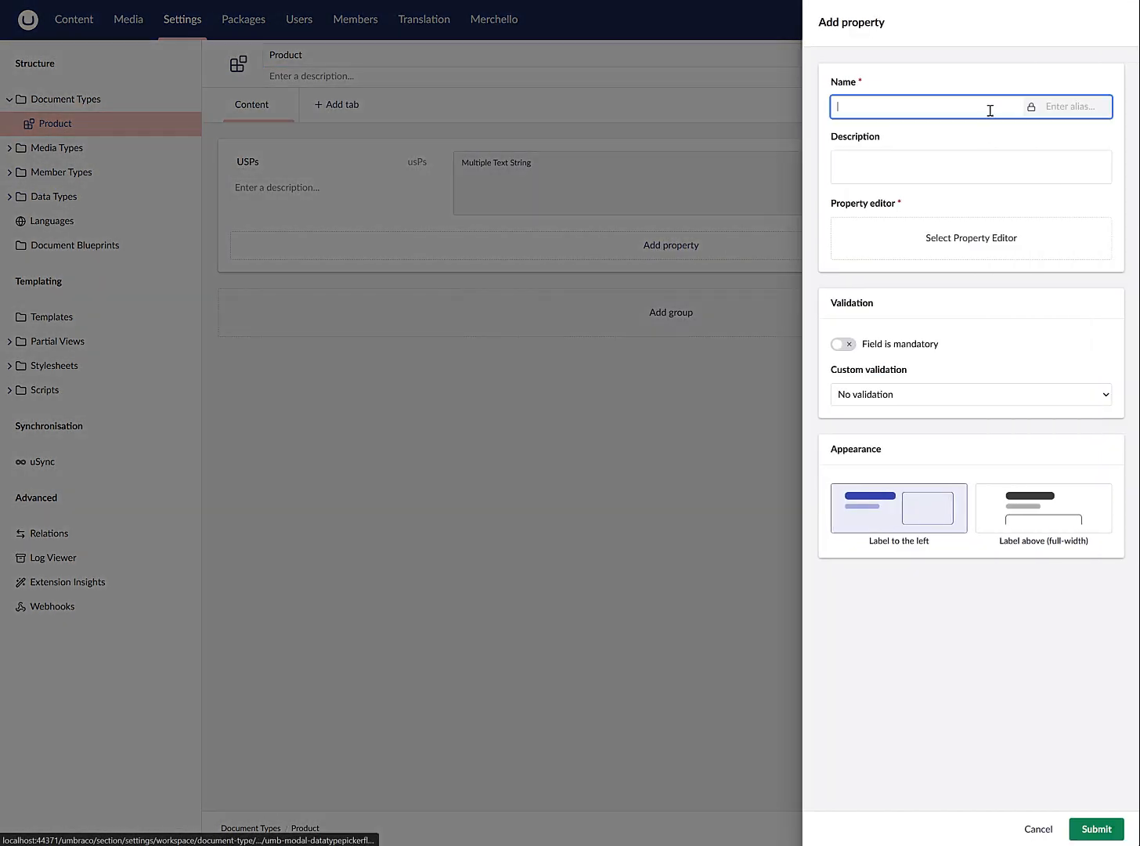
left_click(947, 242)
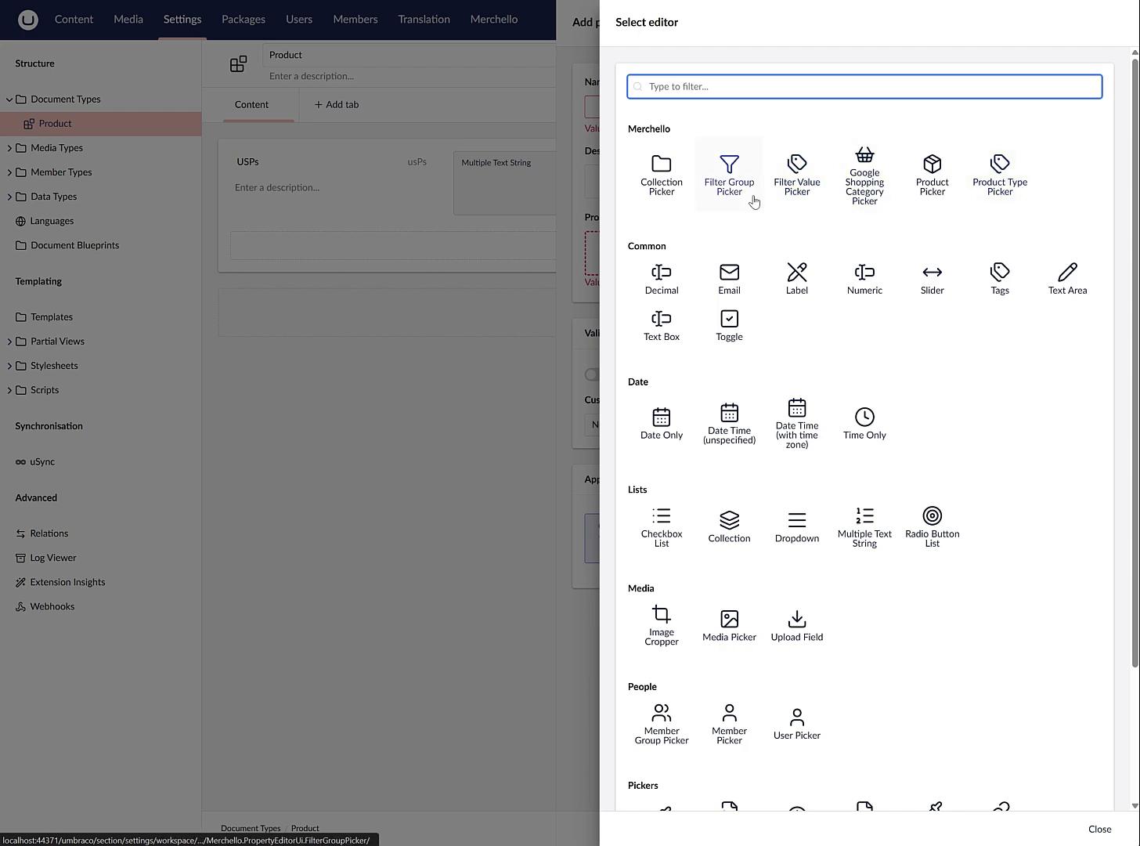
left_click(1099, 829)
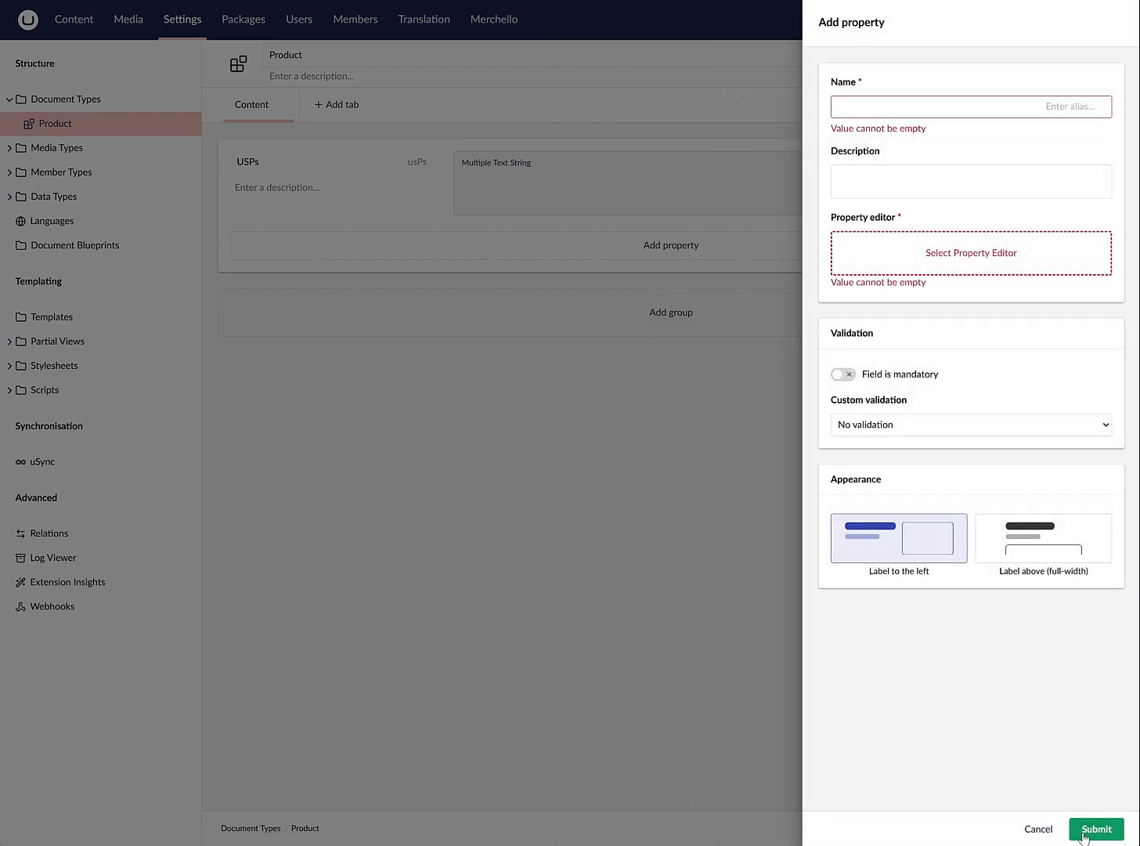
left_click(1037, 828)
left_click(496, 24)
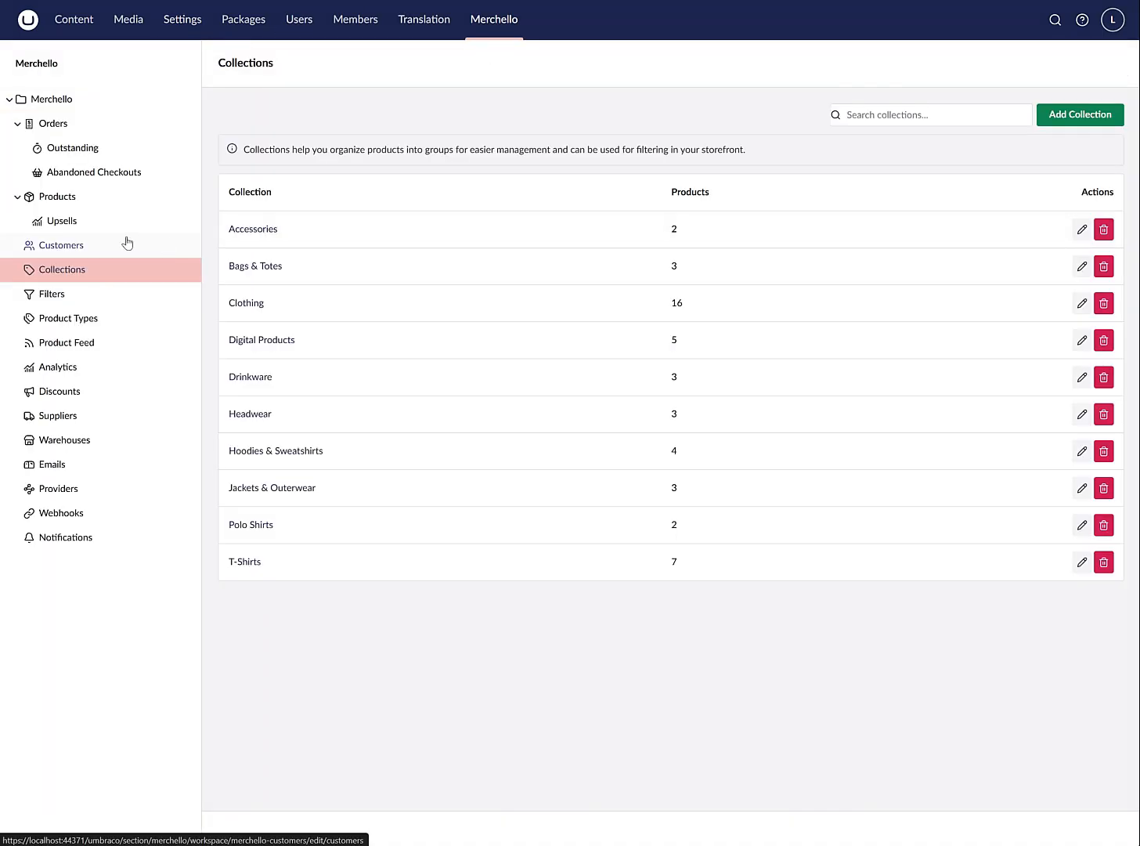
Examine the product filter groups, such as Size and Color, and the filters each contains.
left_click(59, 301)
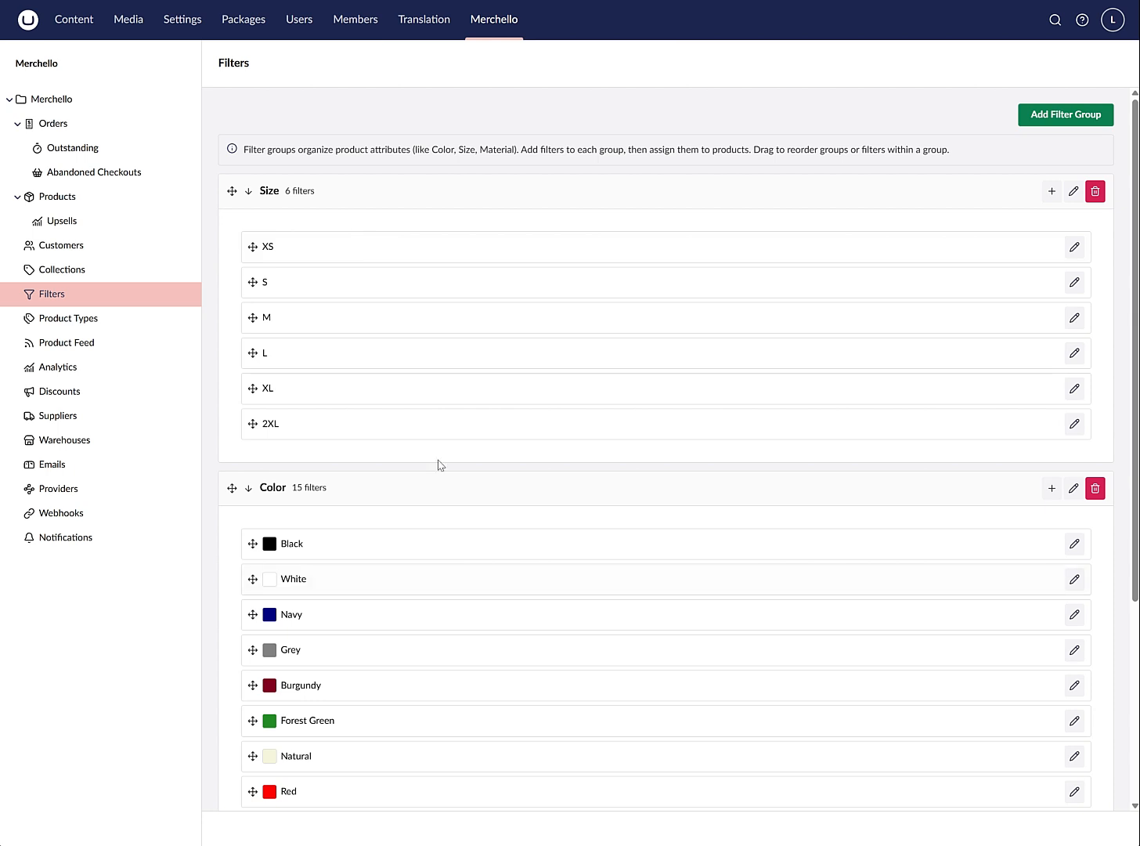
scroll(483, 436, "down", 4)
scroll(484, 440, "up", 3)
scroll(485, 442, "up", 1)
scroll(517, 339, "down", 4)
scroll(519, 521, "up", 4)
scroll(607, 352, "down", 2)
View the product types list, the Product Feed page and the store's analytics.
left_click(104, 318)
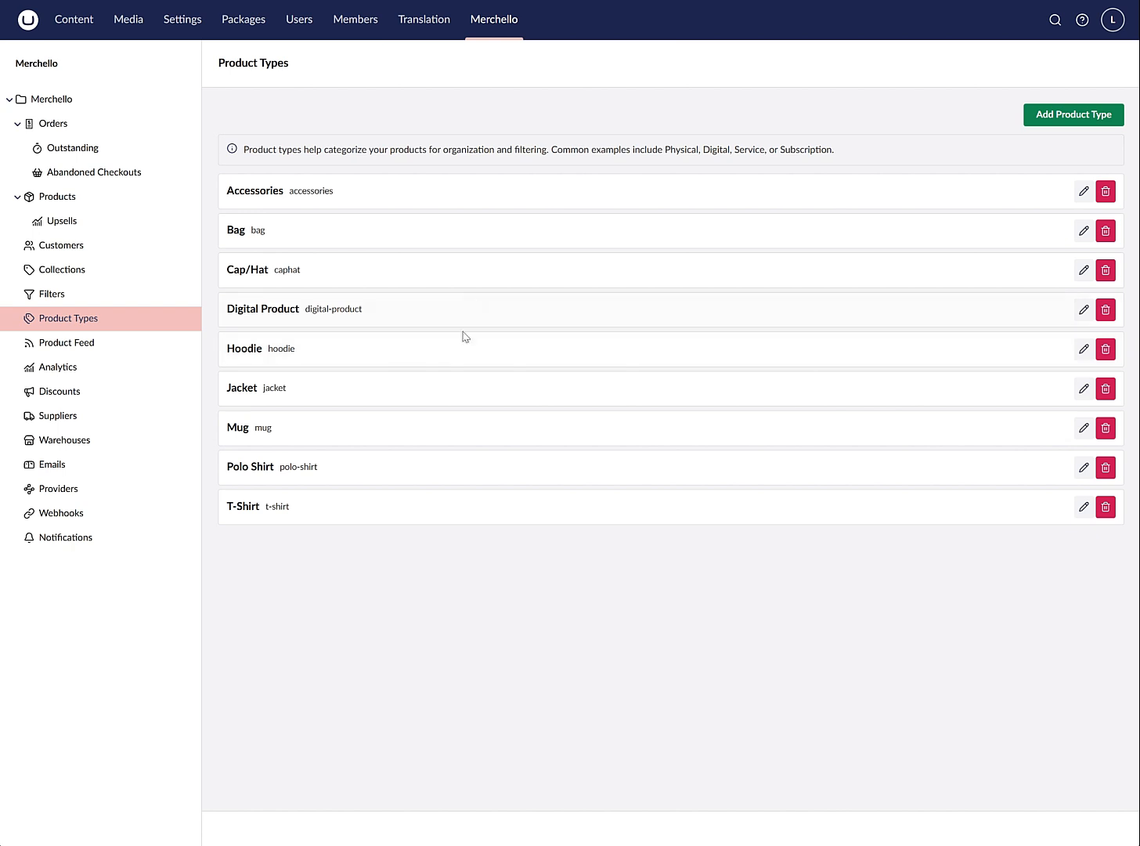
left_click(59, 345)
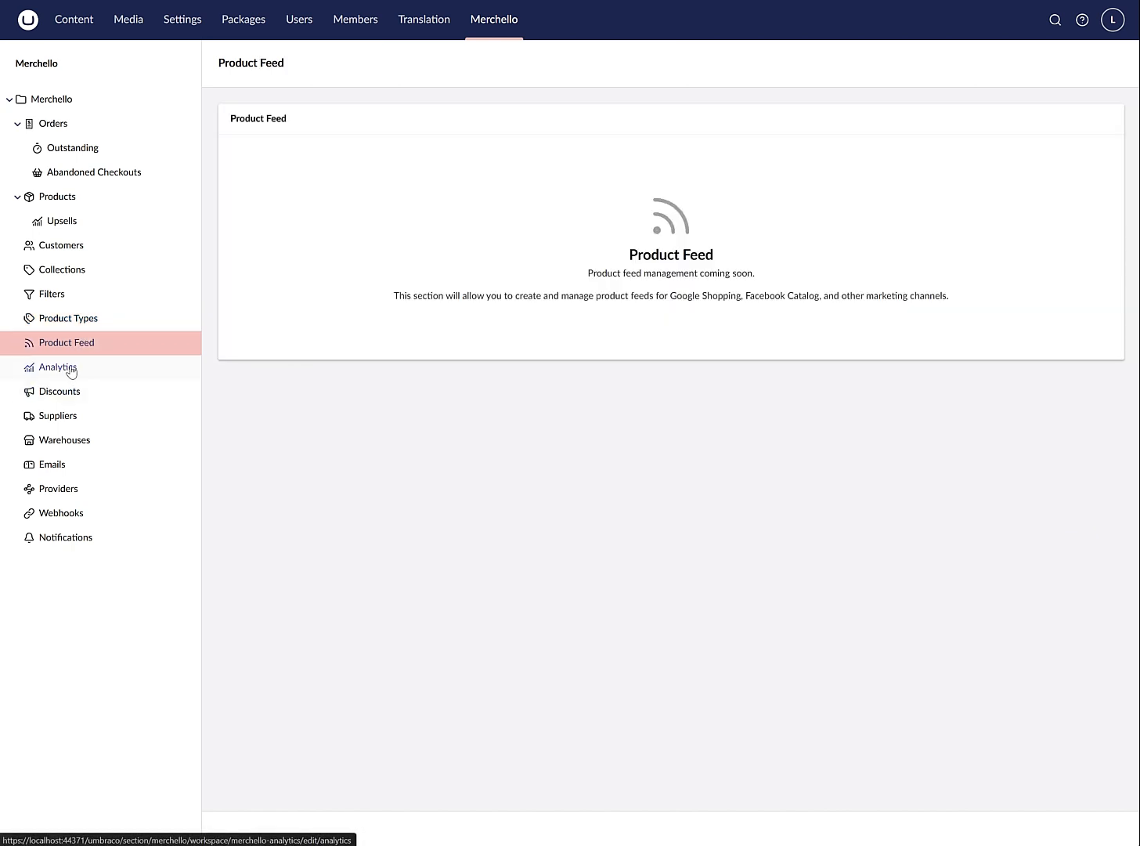
left_click(64, 368)
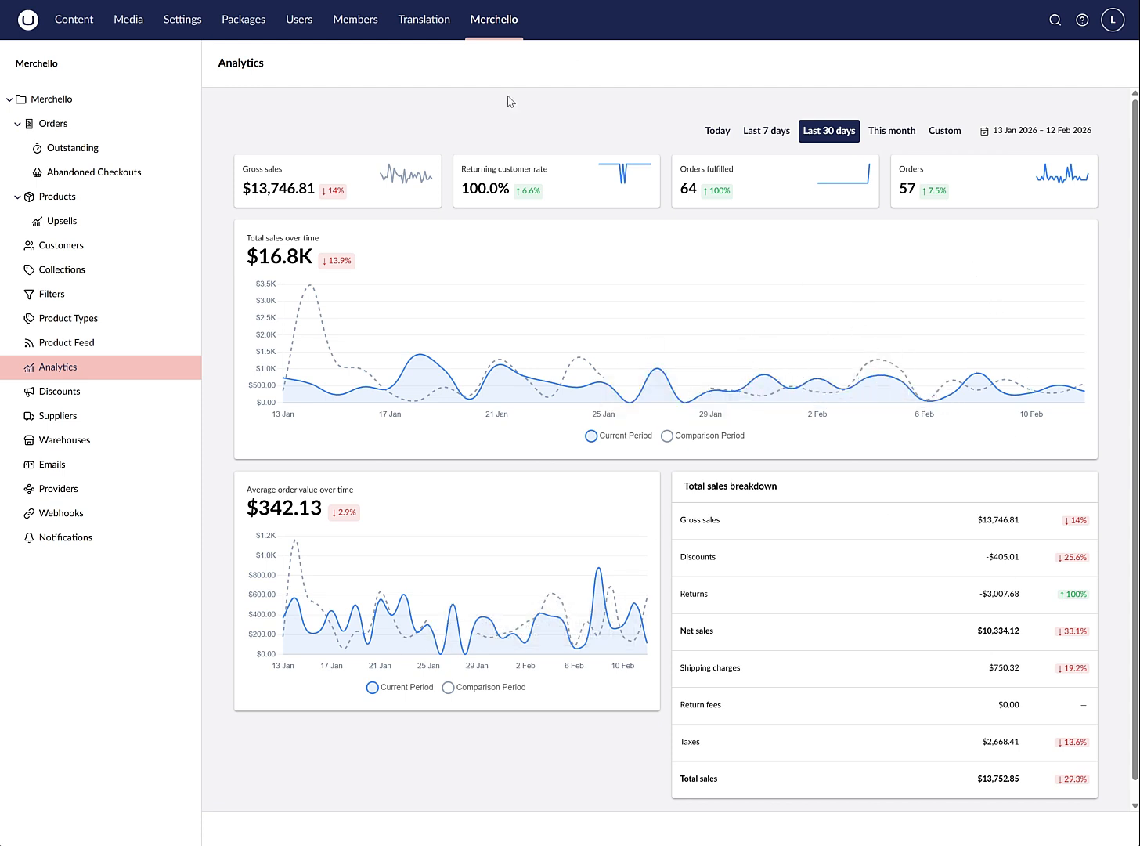
Open the discounts list, look at the available types for a new discount, and cancel creating one.
left_click(92, 392)
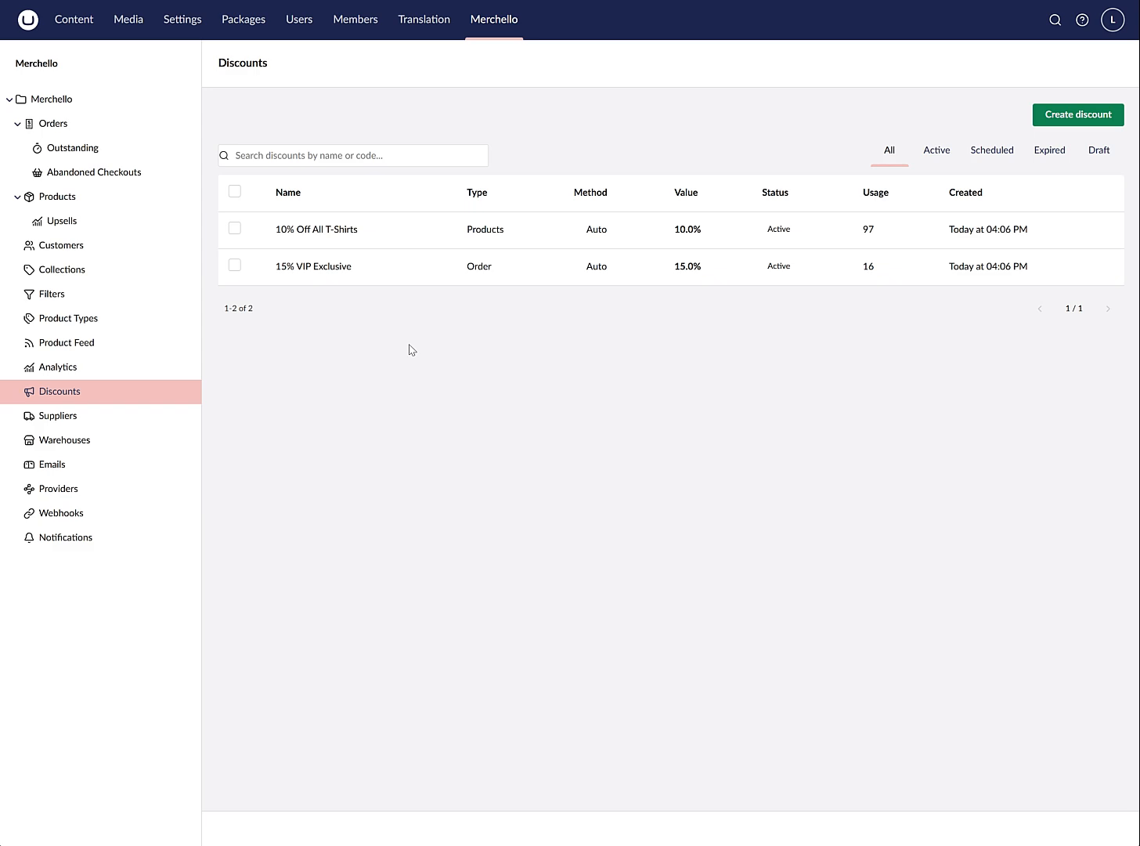
left_click(1039, 119)
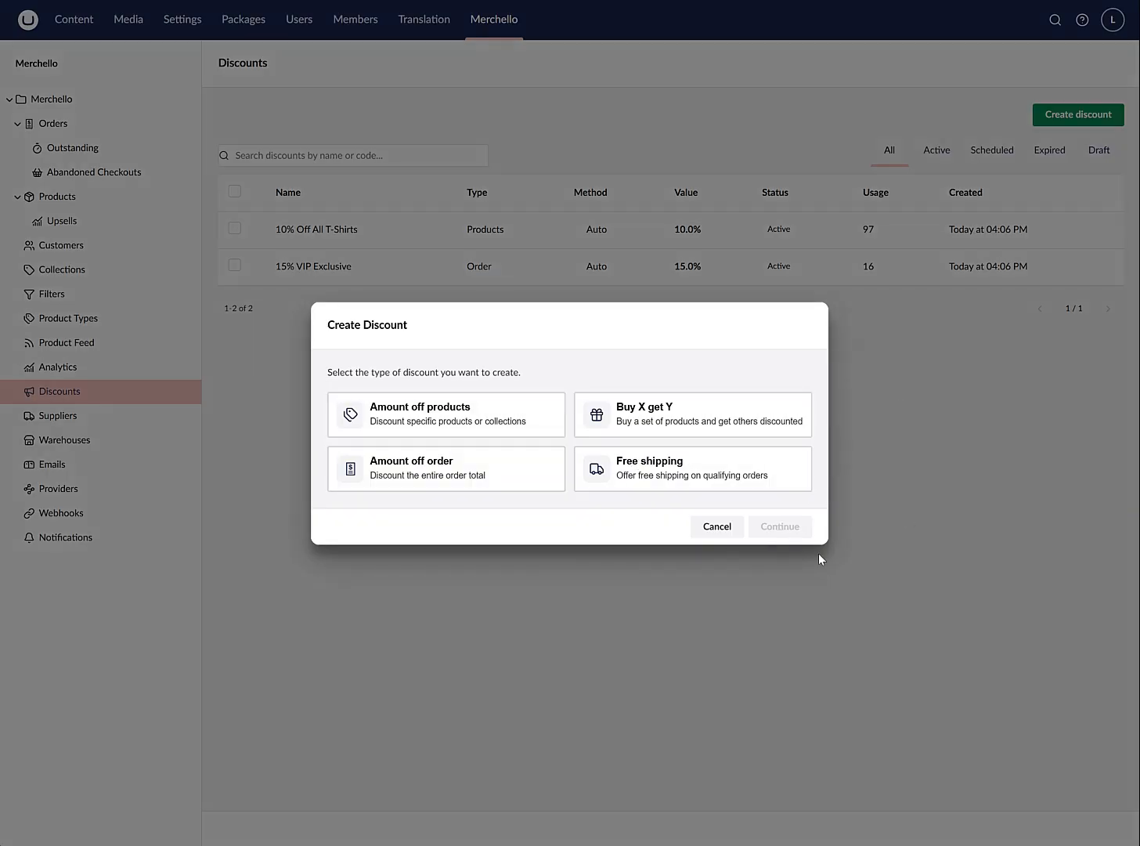
left_click(716, 528)
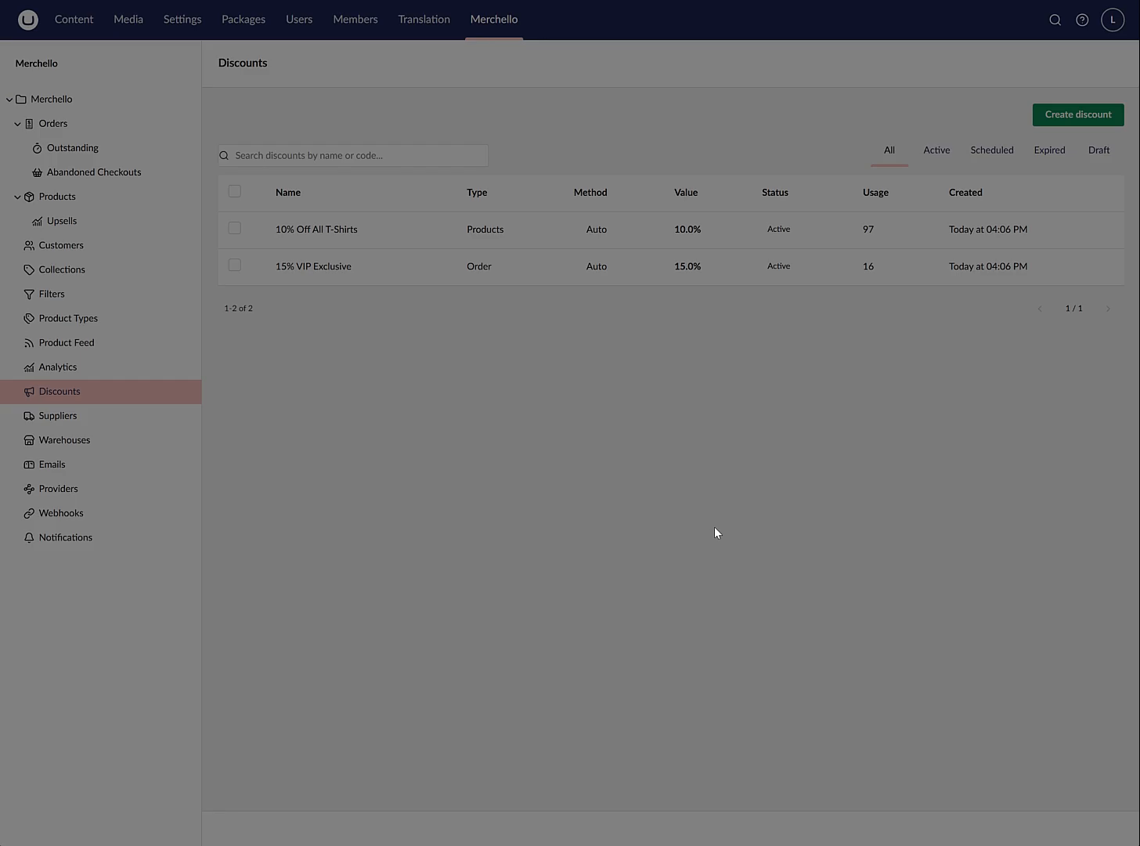
Review the product targeting, requirements, customer eligibility and combination settings of the "10% Off All T-Shirts" discount.
left_click(329, 229)
left_click(291, 92)
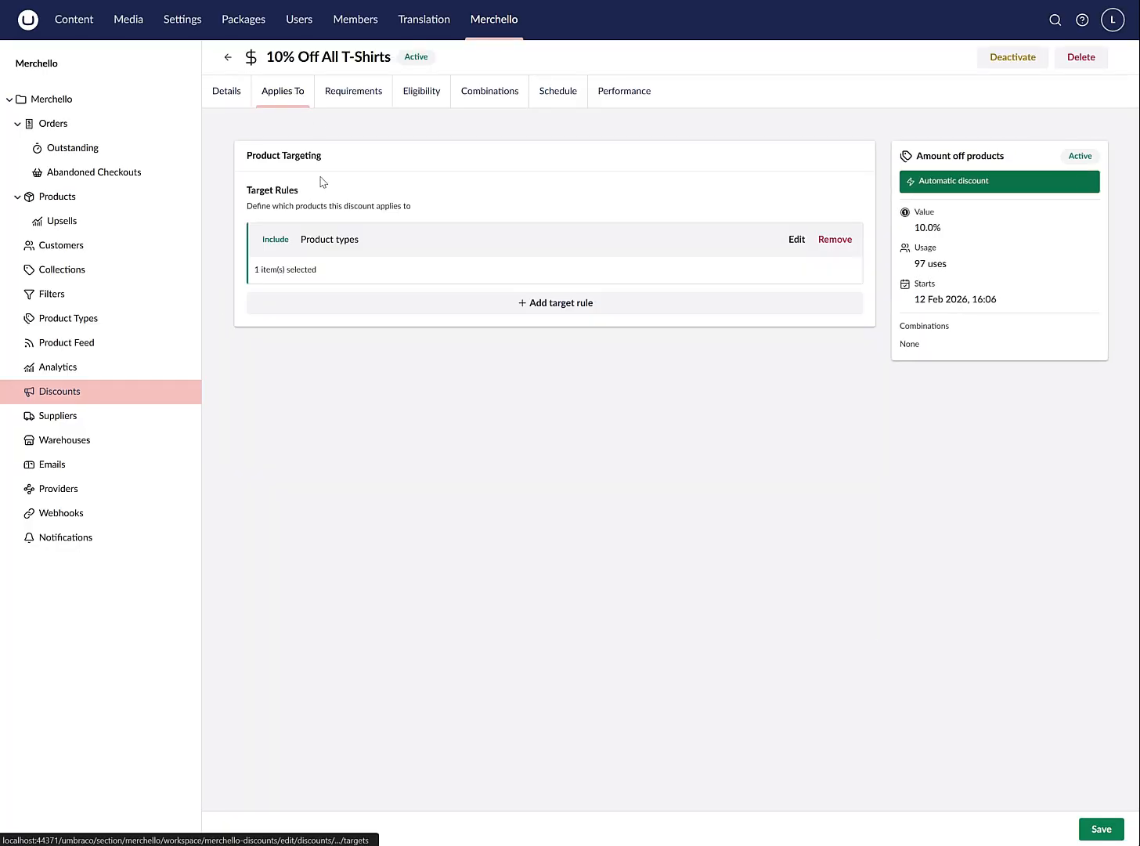
left_click(362, 92)
left_click(432, 92)
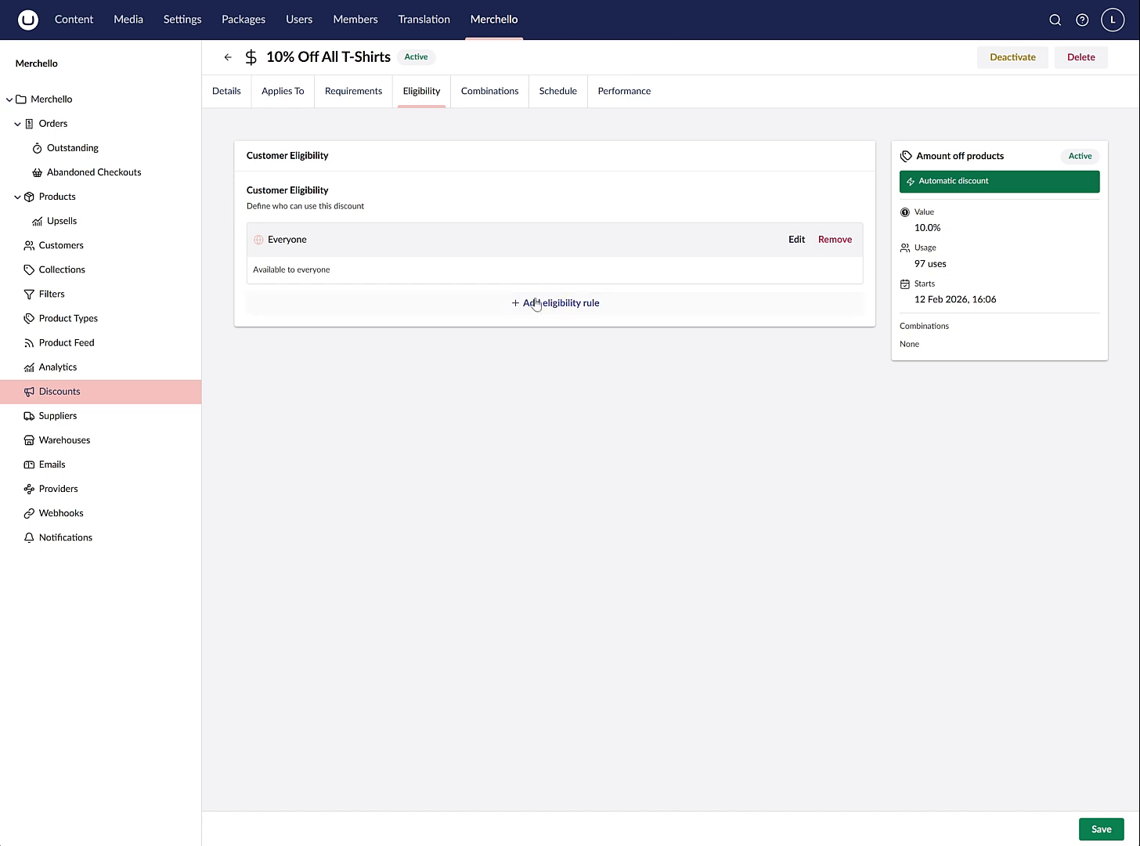
left_click(491, 94)
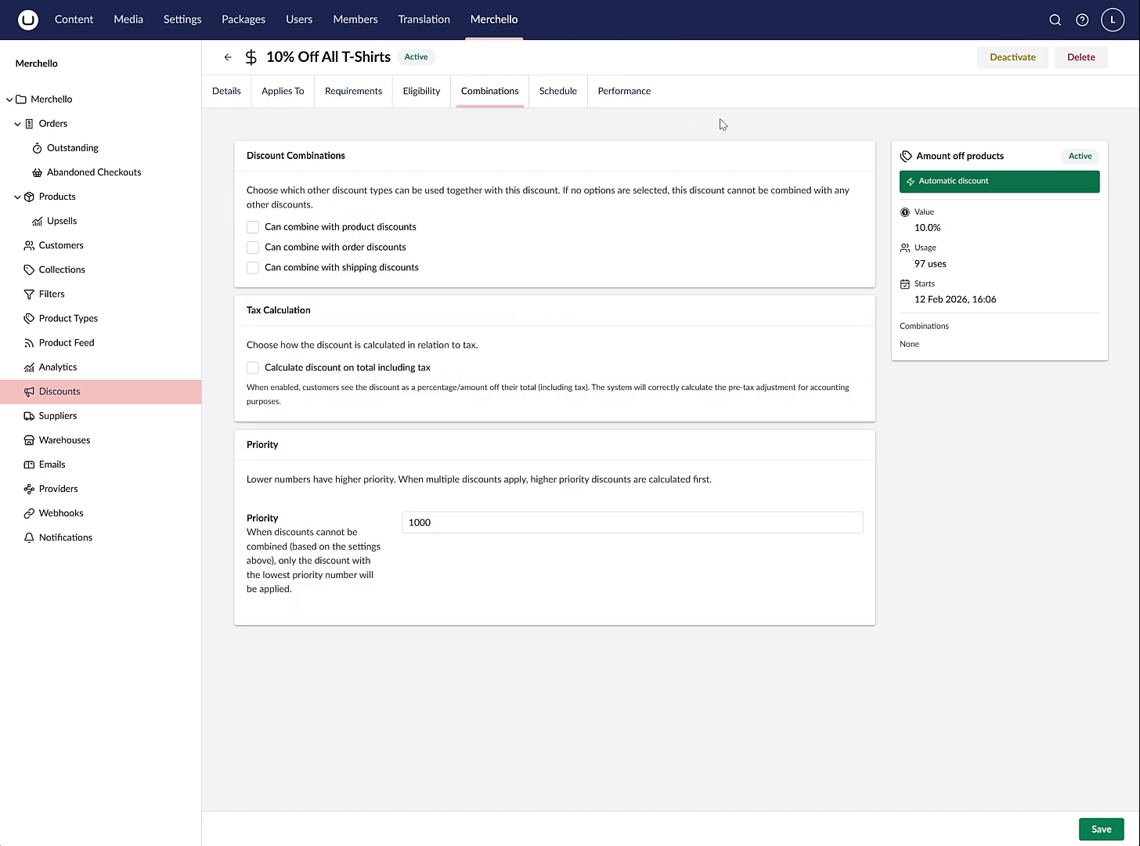
Review the schedule and performance of the "10% Off All T-Shirts" discount.
left_click(576, 91)
left_click(624, 93)
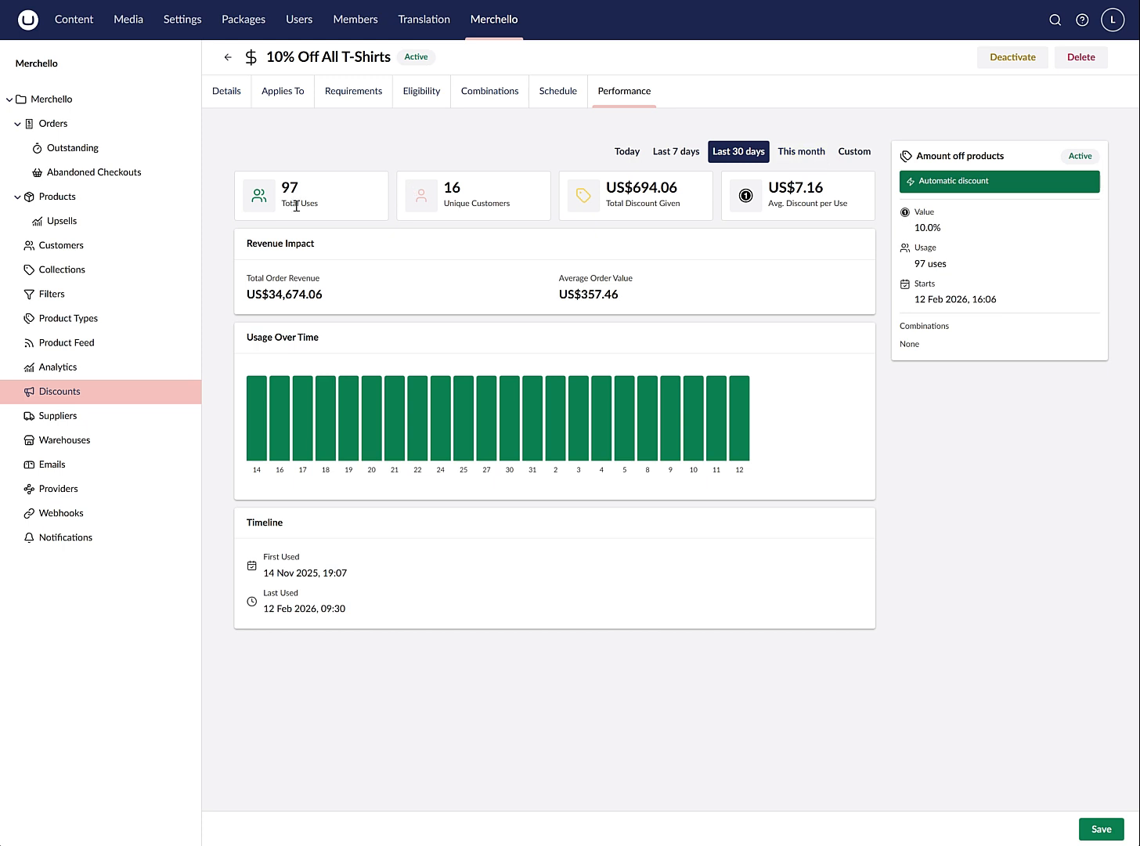
Open the Merchello UK Ltd supplier, look at its details and default fulfilment provider choices, and cancel the edit.
left_click(100, 415)
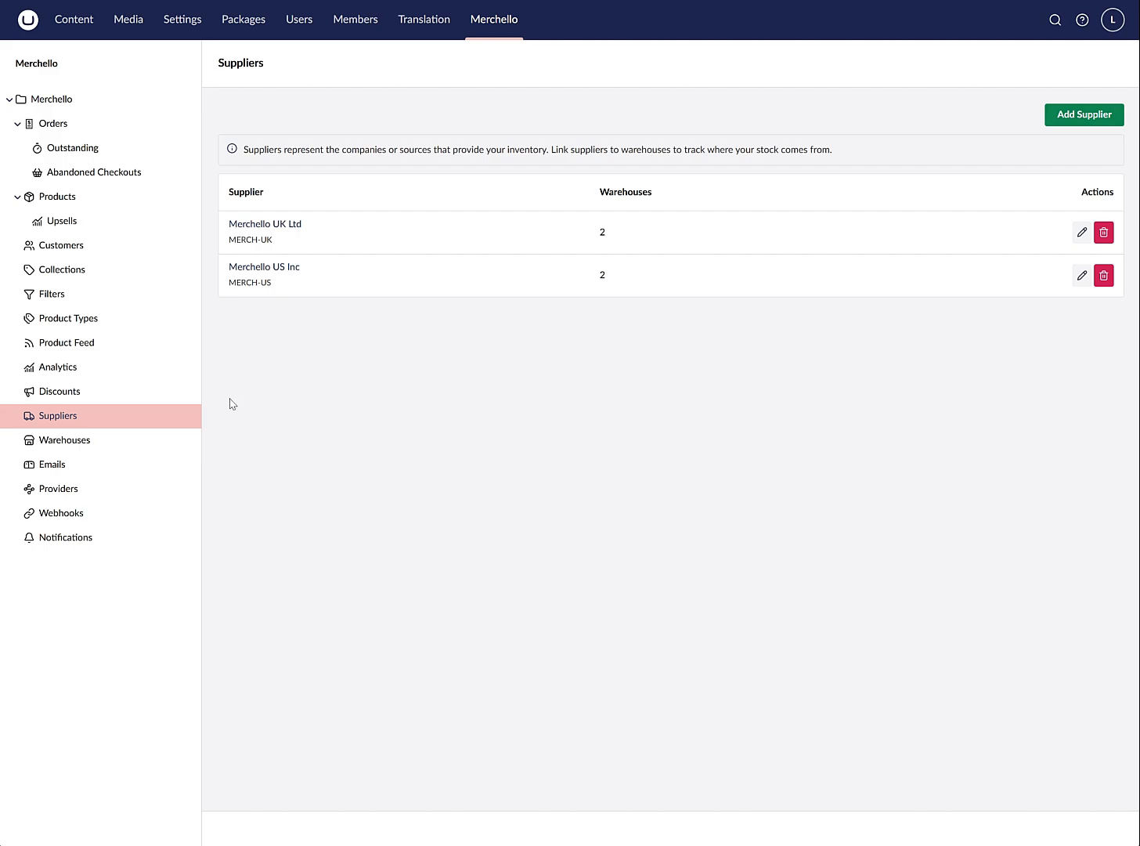
left_click(294, 230)
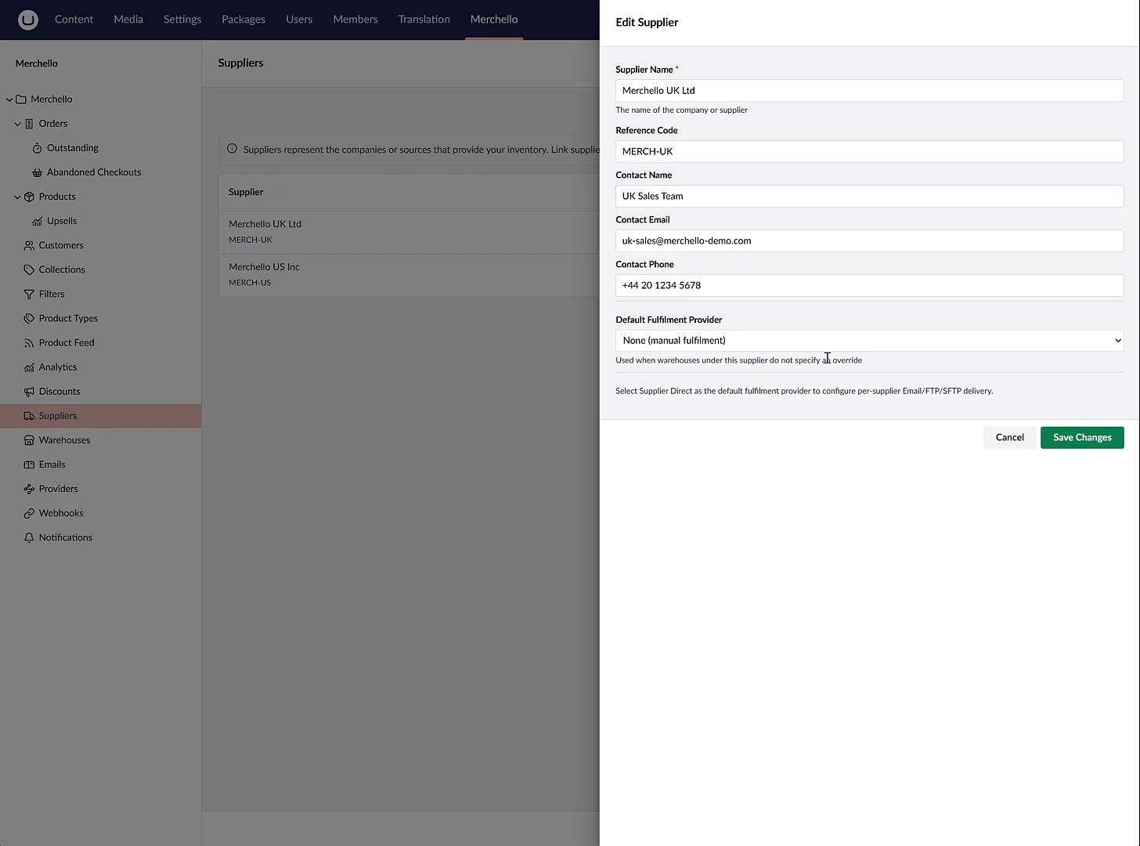
left_click(828, 344)
left_click(822, 361)
left_click(1009, 437)
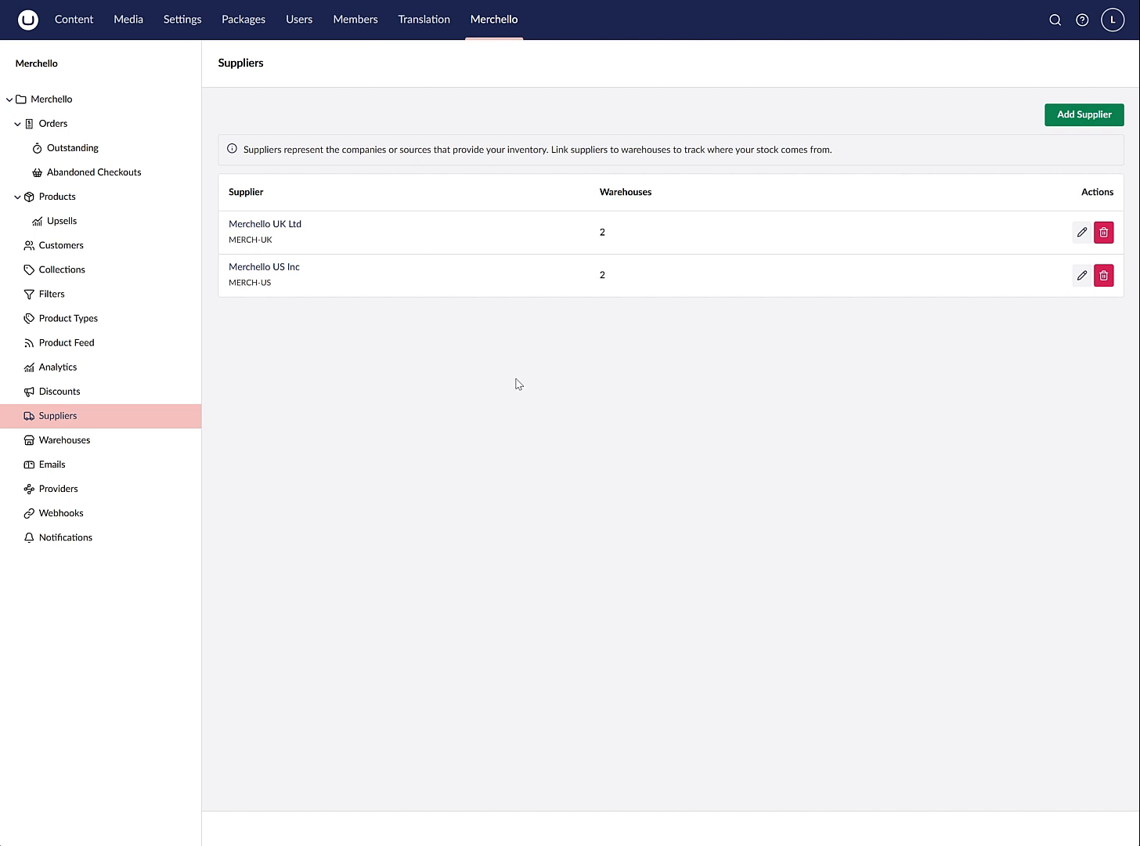
Review the EU Distribution Hub warehouse's general details, service regions and shipping options.
left_click(108, 443)
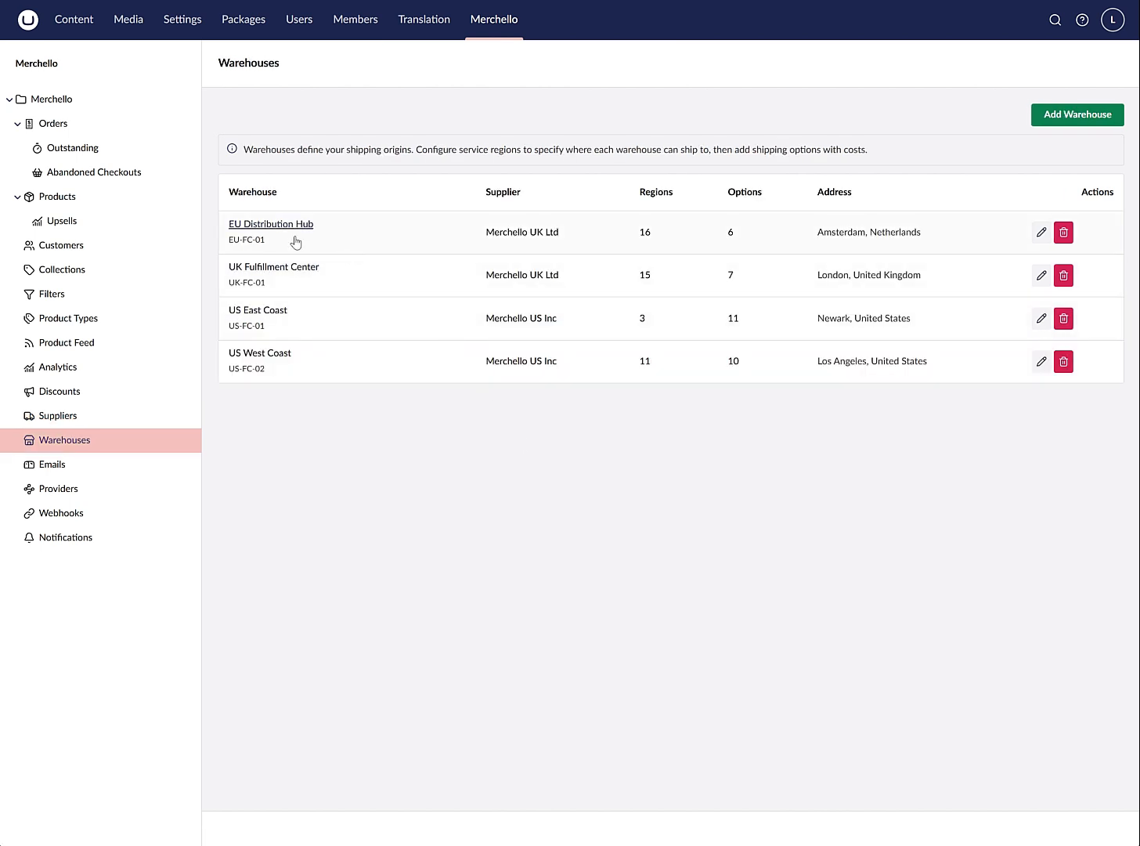
left_click(298, 227)
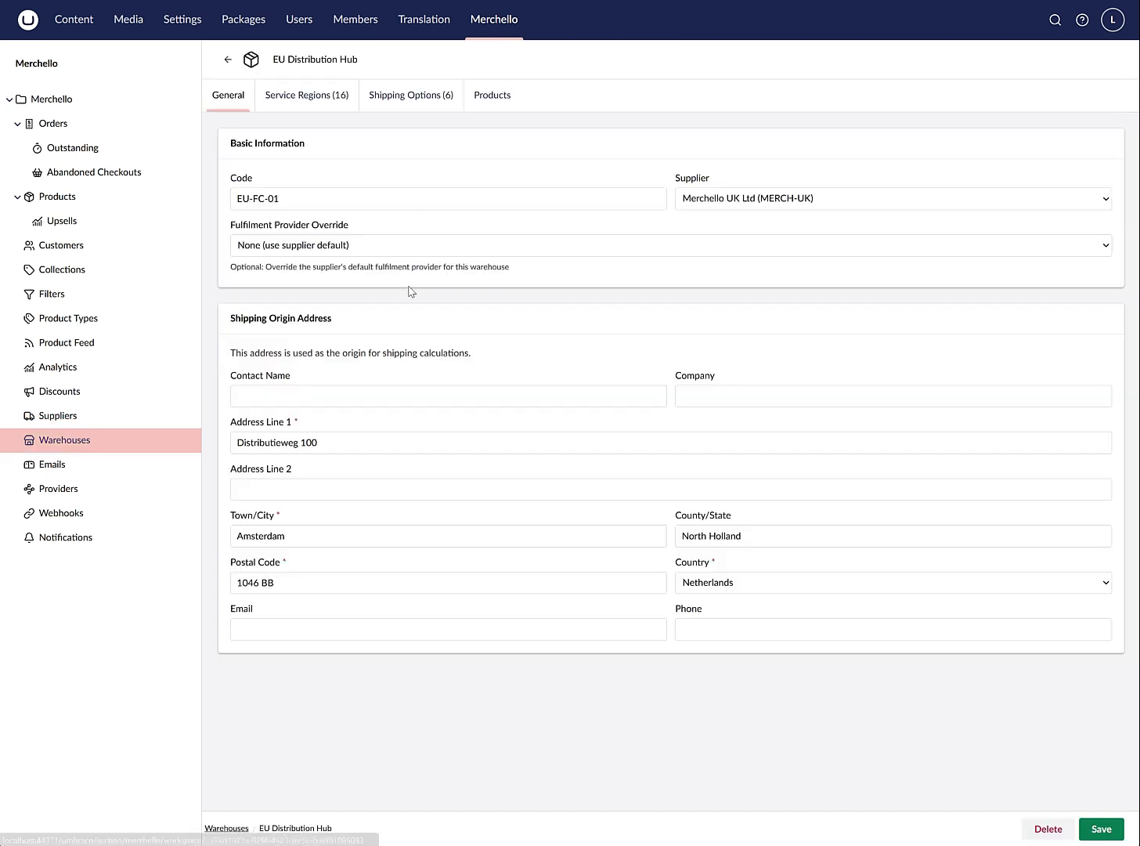
left_click(315, 102)
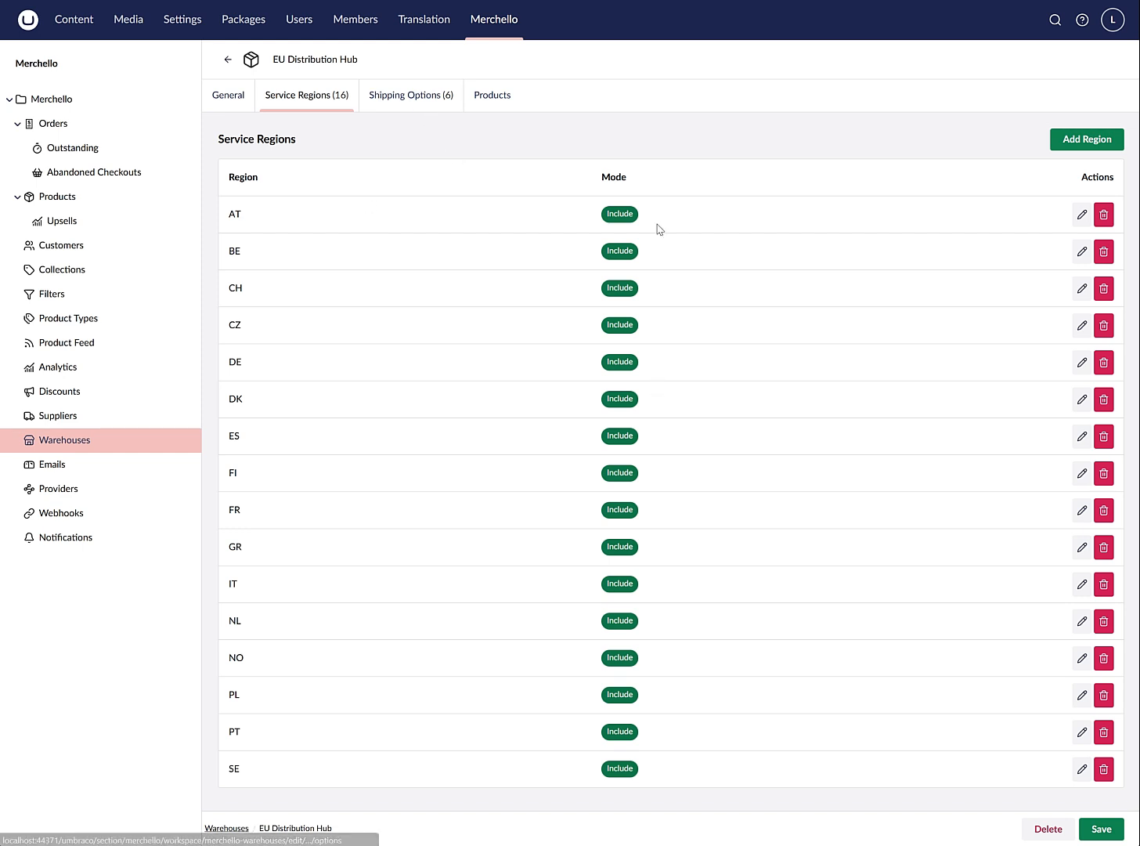
left_click(423, 85)
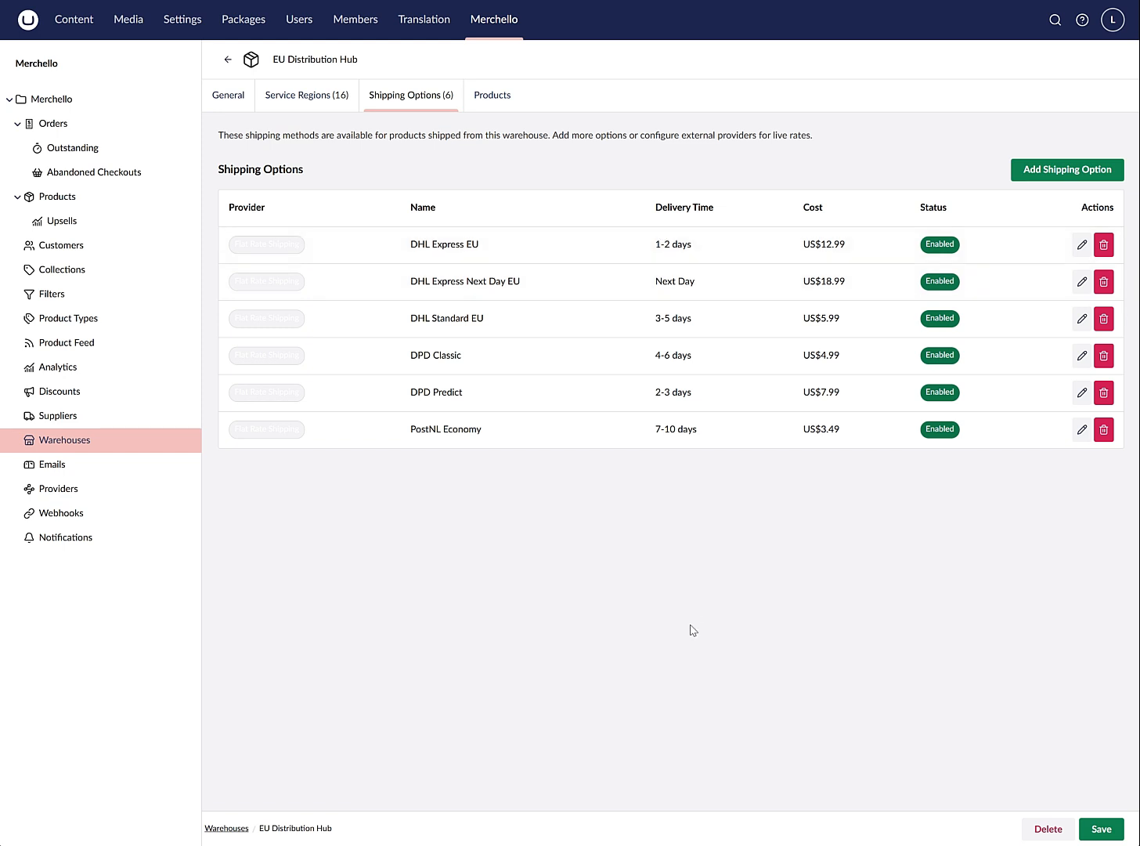
Review the DHL Express EU option's delivery, destination and pricing settings, cancel the edit, and view the warehouse's products.
left_click(1082, 245)
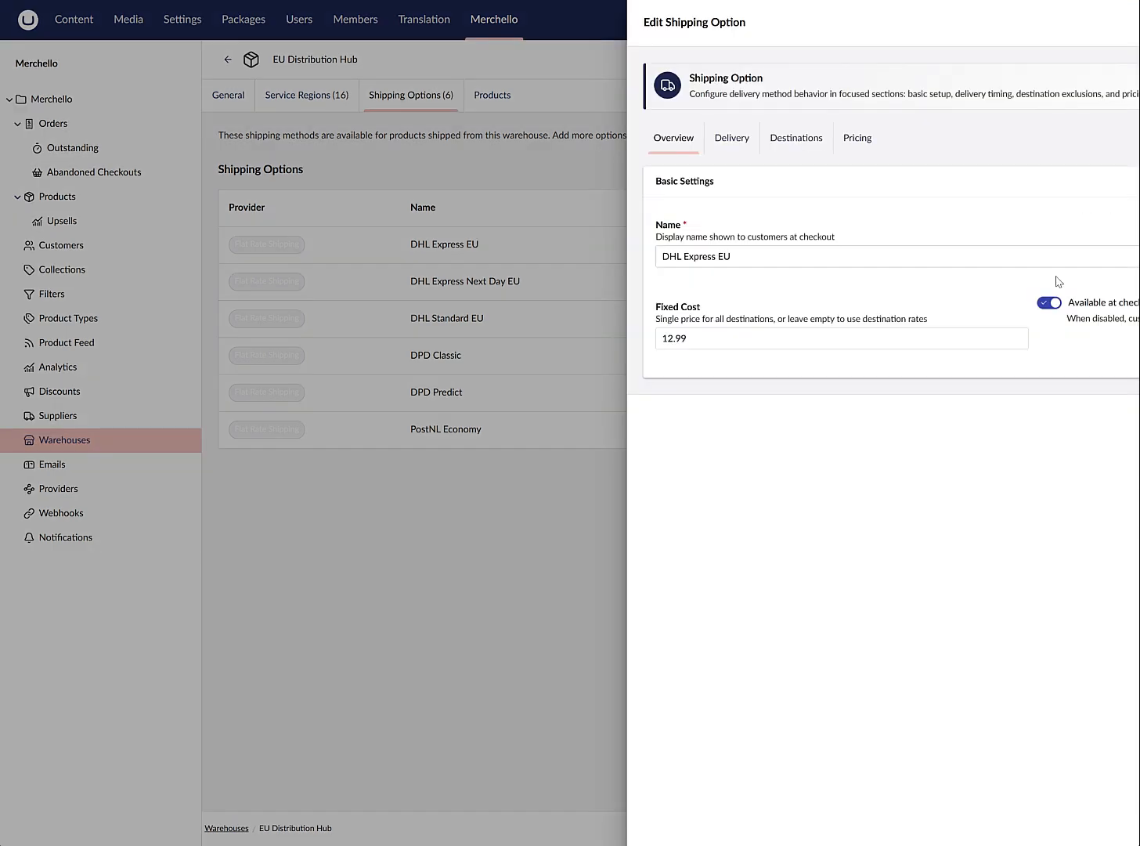
left_click(433, 139)
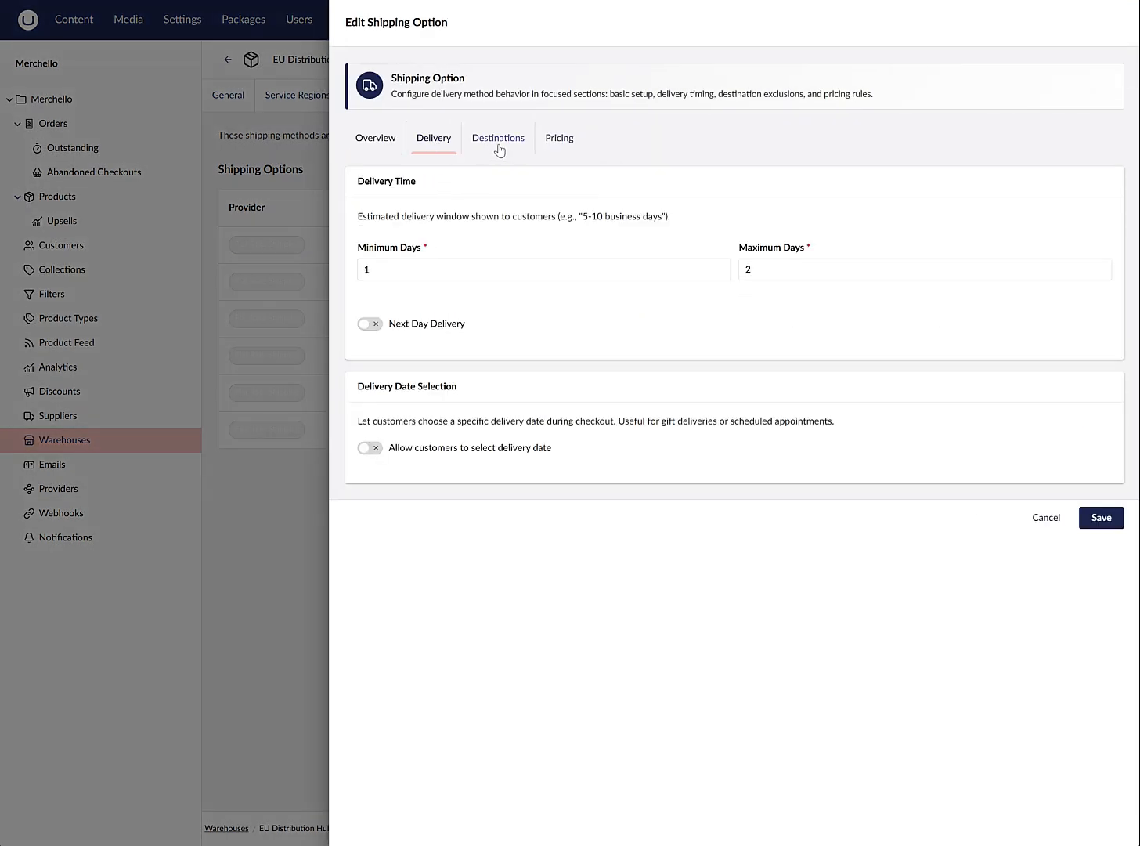
left_click(499, 146)
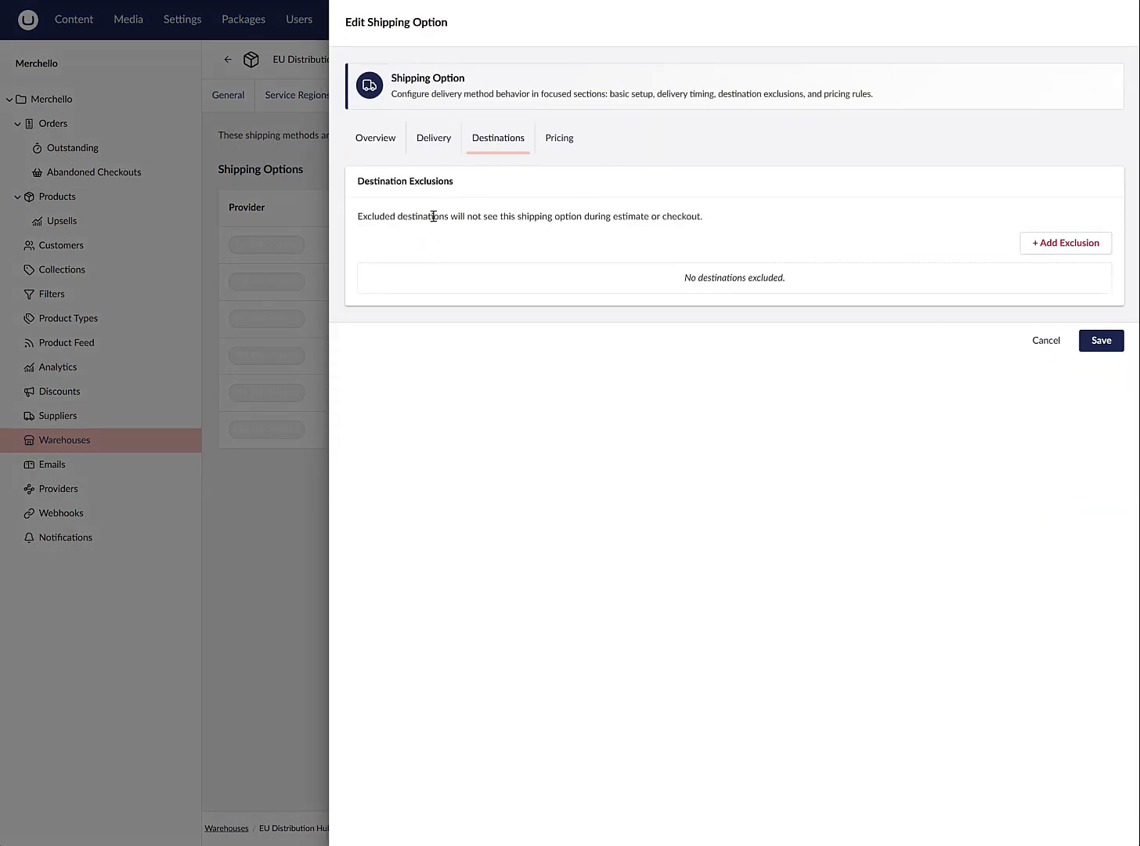
left_click(578, 152)
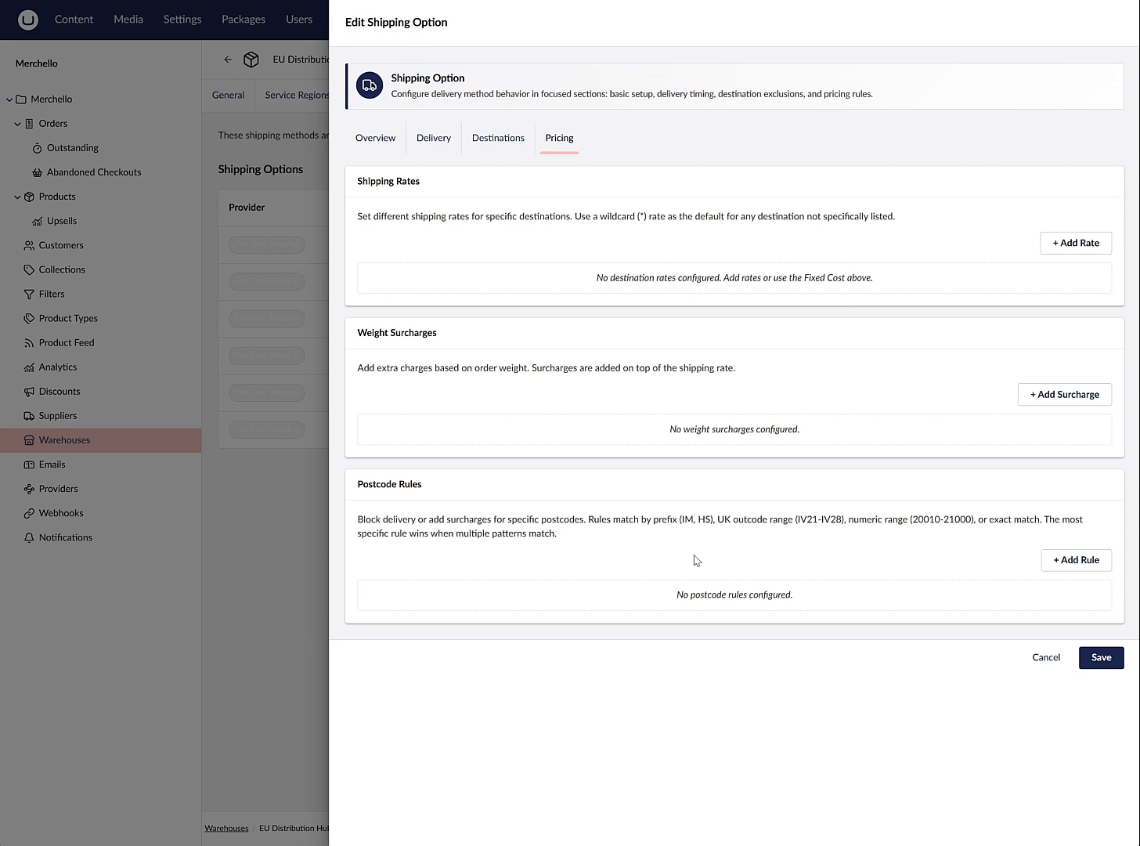
left_click(1045, 657)
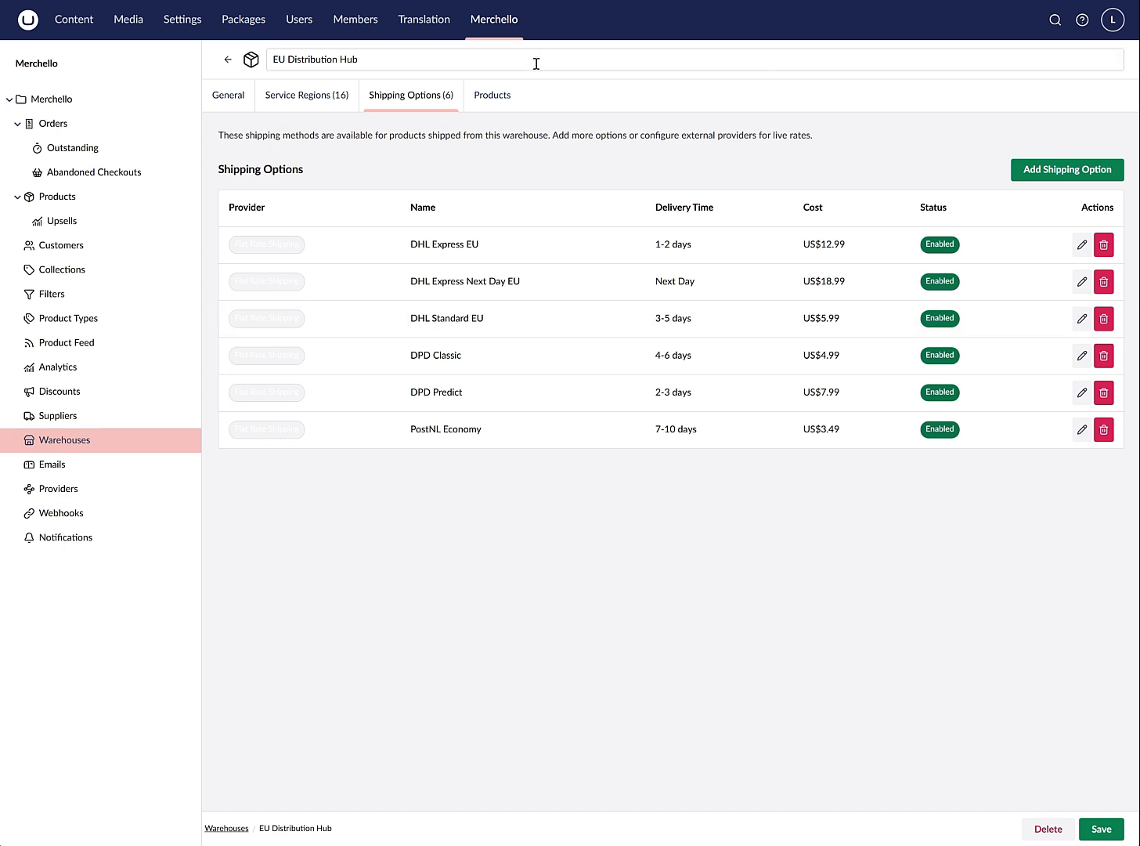
left_click(492, 95)
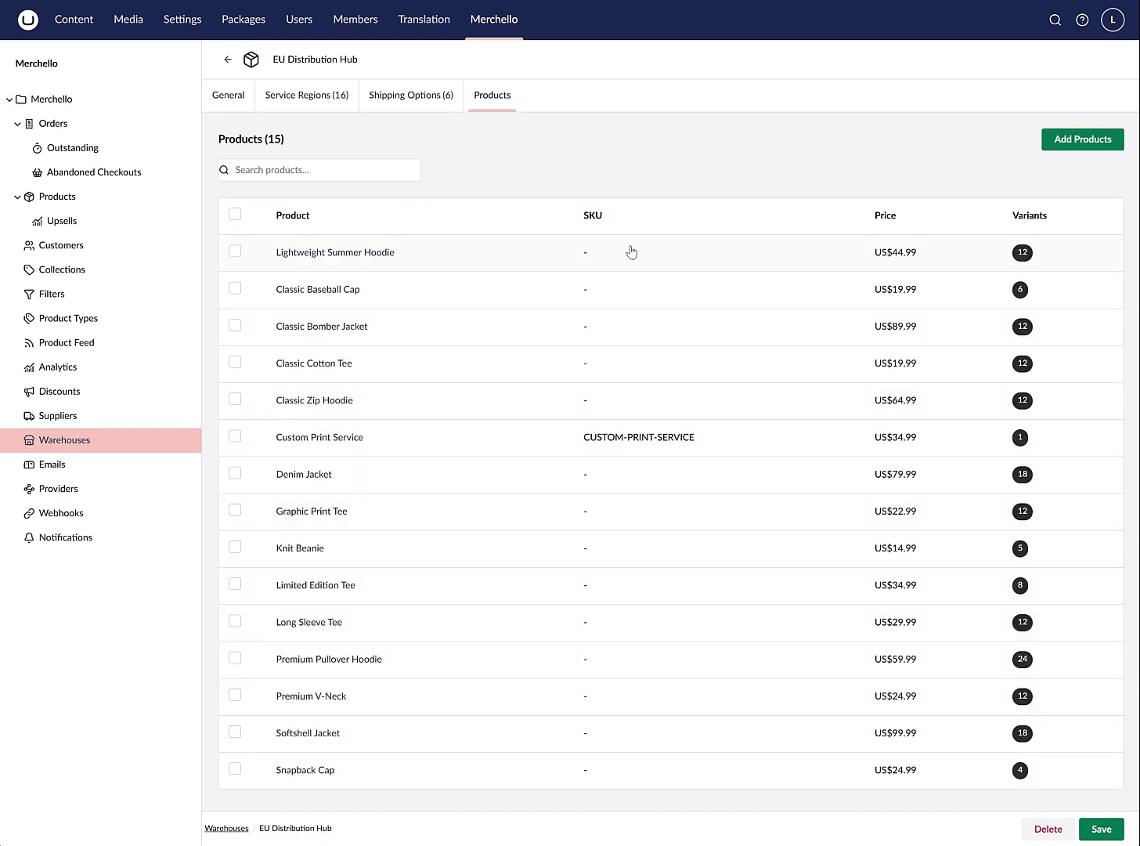
Start a new email with the topic "Invoices - Invoice Created" and the "Order Confirmation" template.
left_click(100, 466)
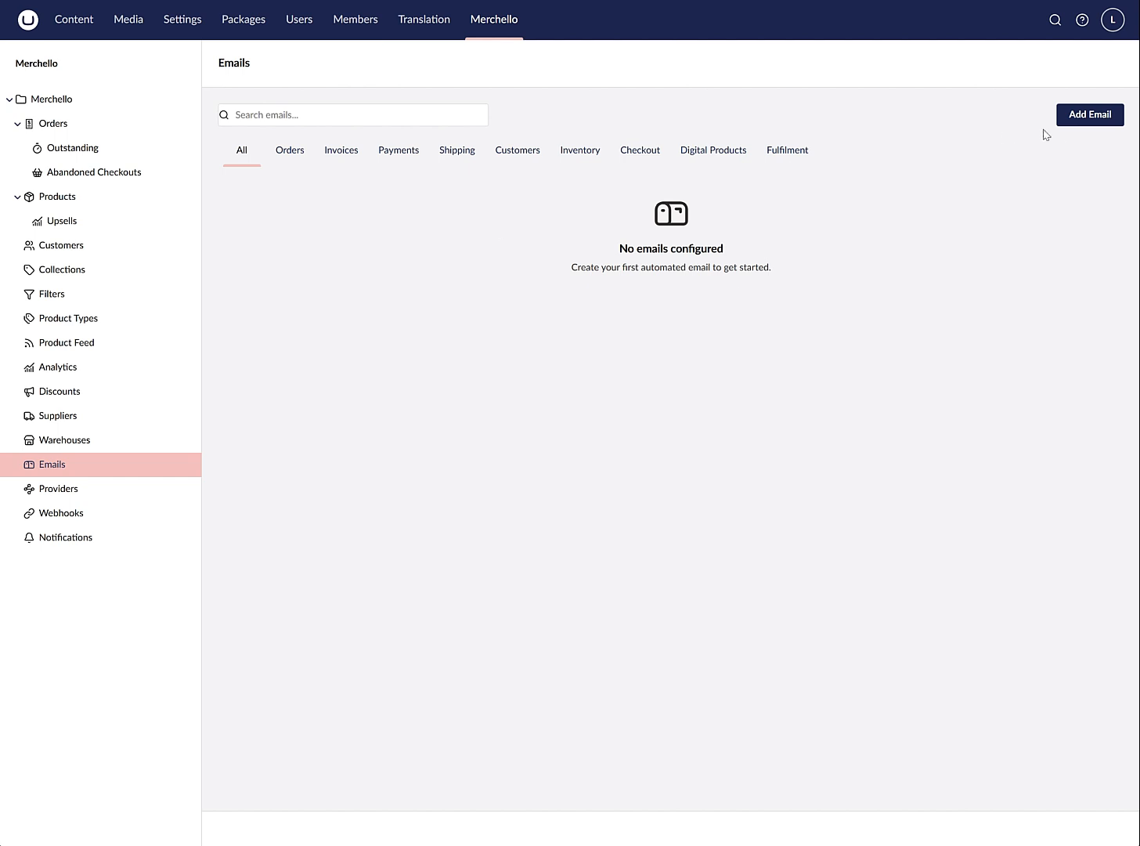
left_click(1084, 118)
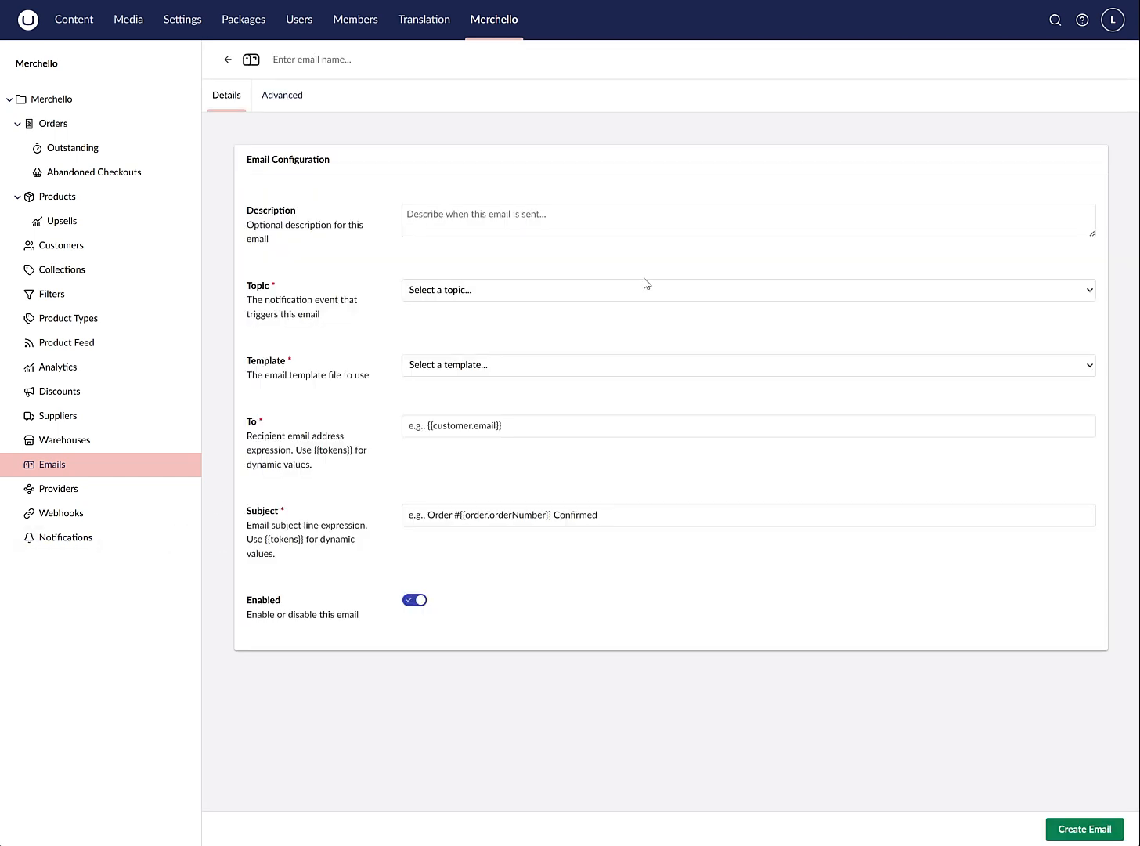
left_click(462, 291)
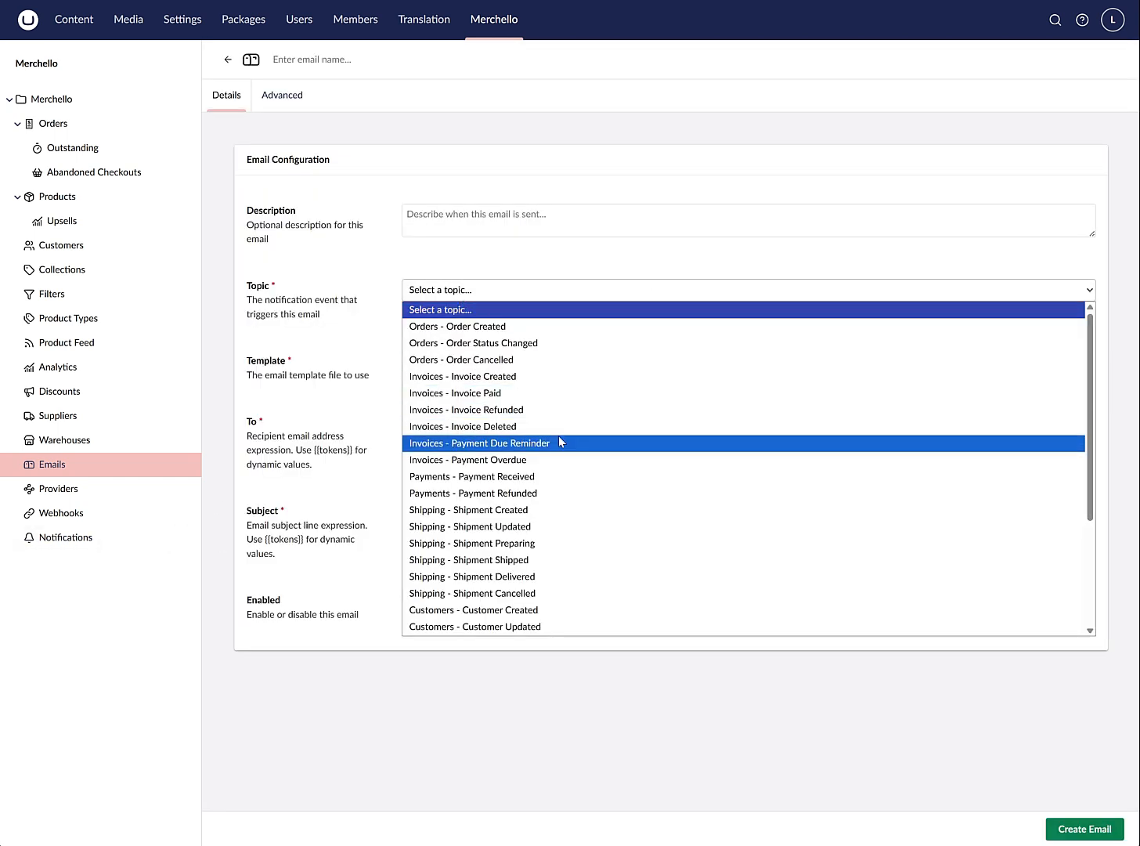
left_click(549, 381)
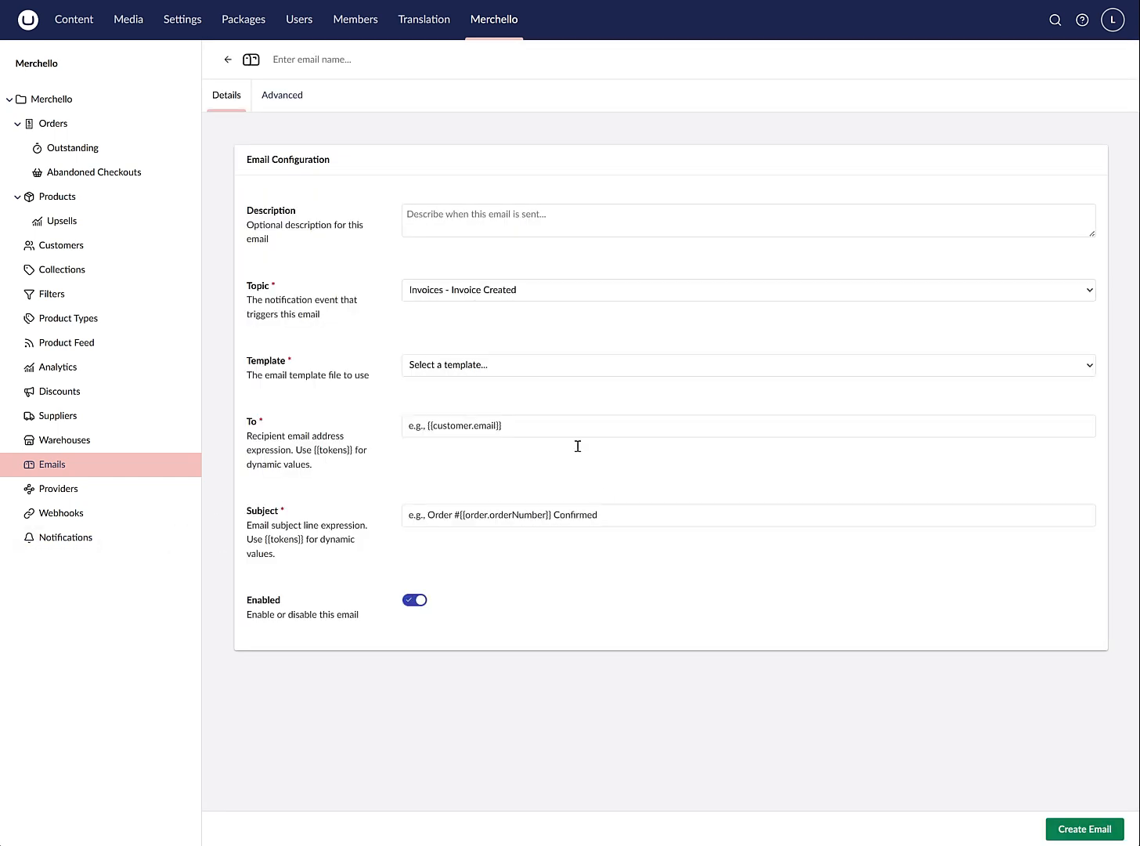
left_click(470, 364)
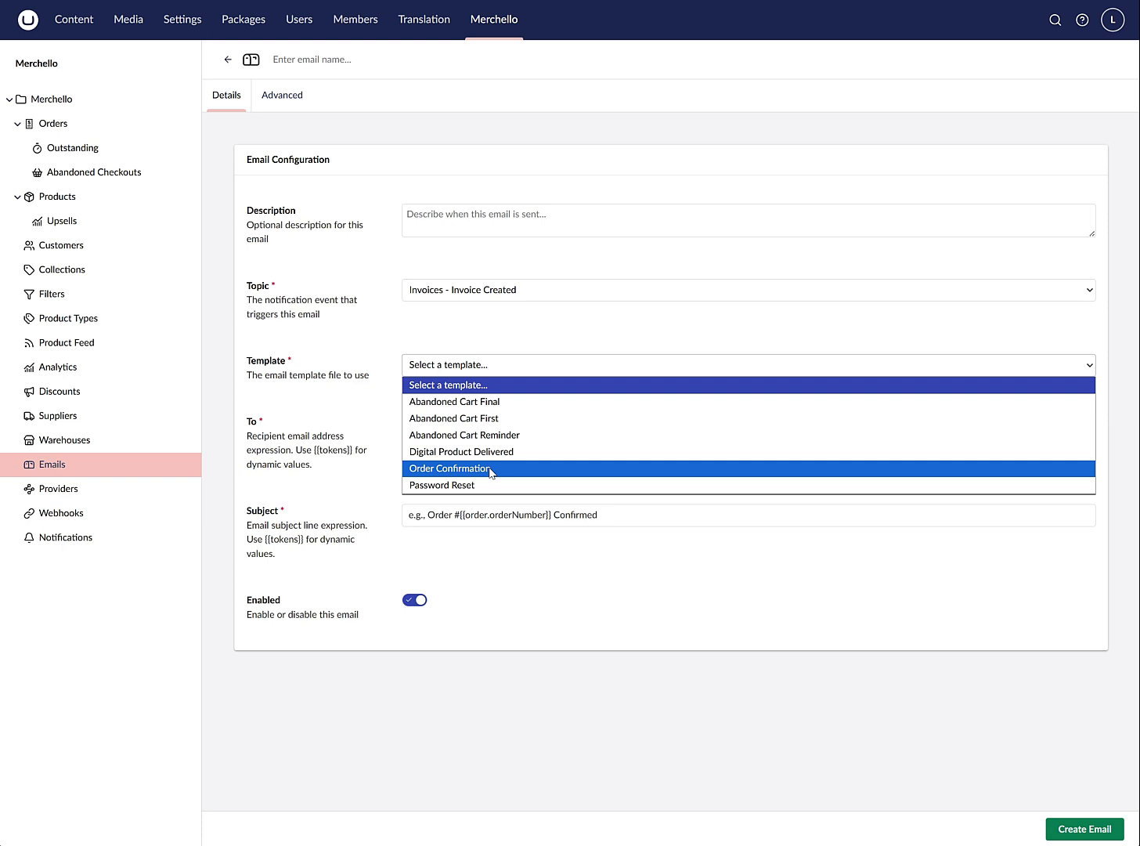
left_click(491, 469)
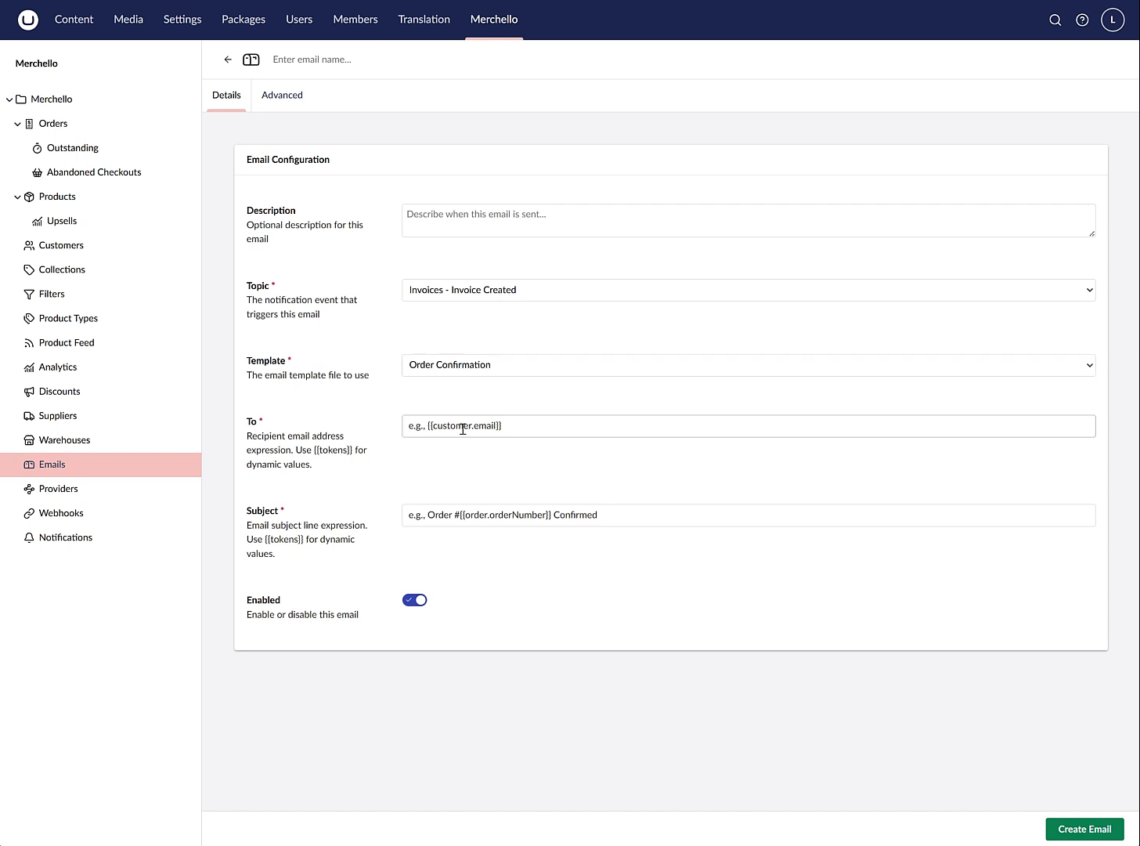
Set the email's recipient expression to {{invoice.billingAddress.email}} using the suggested tokens.
left_click(424, 420)
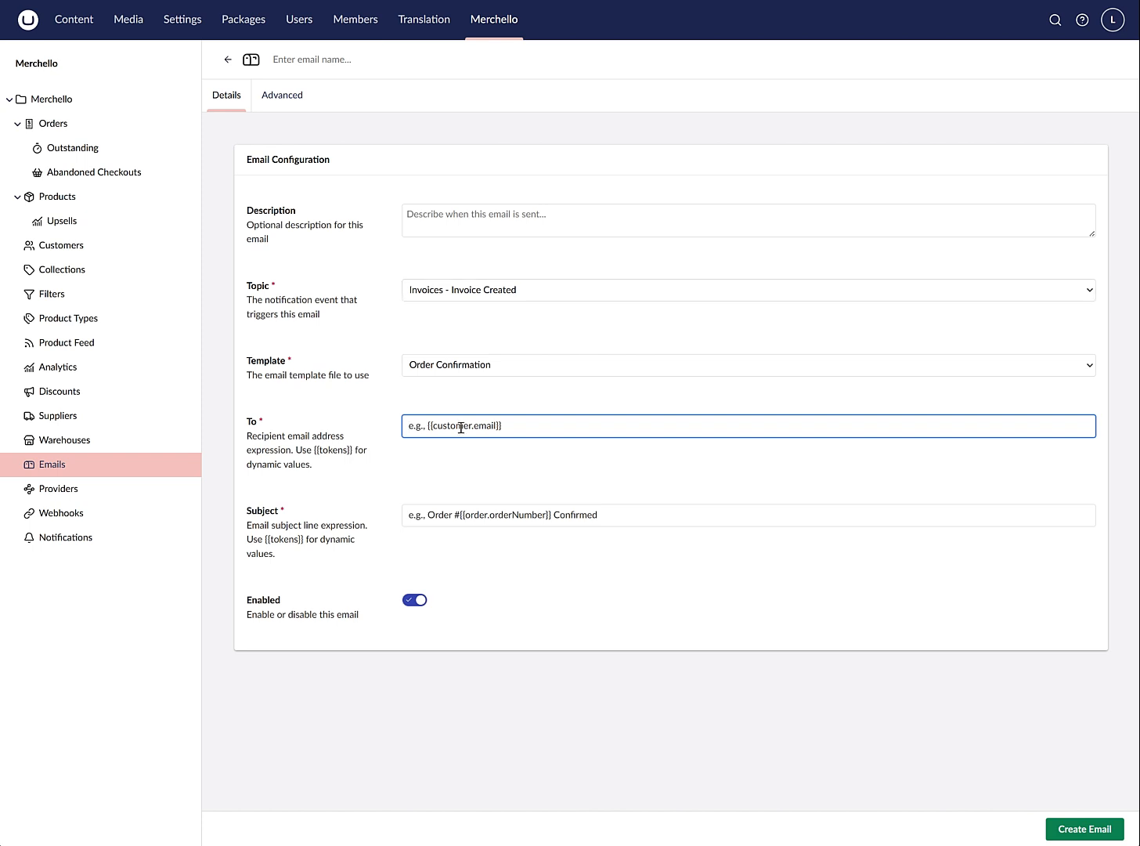
type("{{")
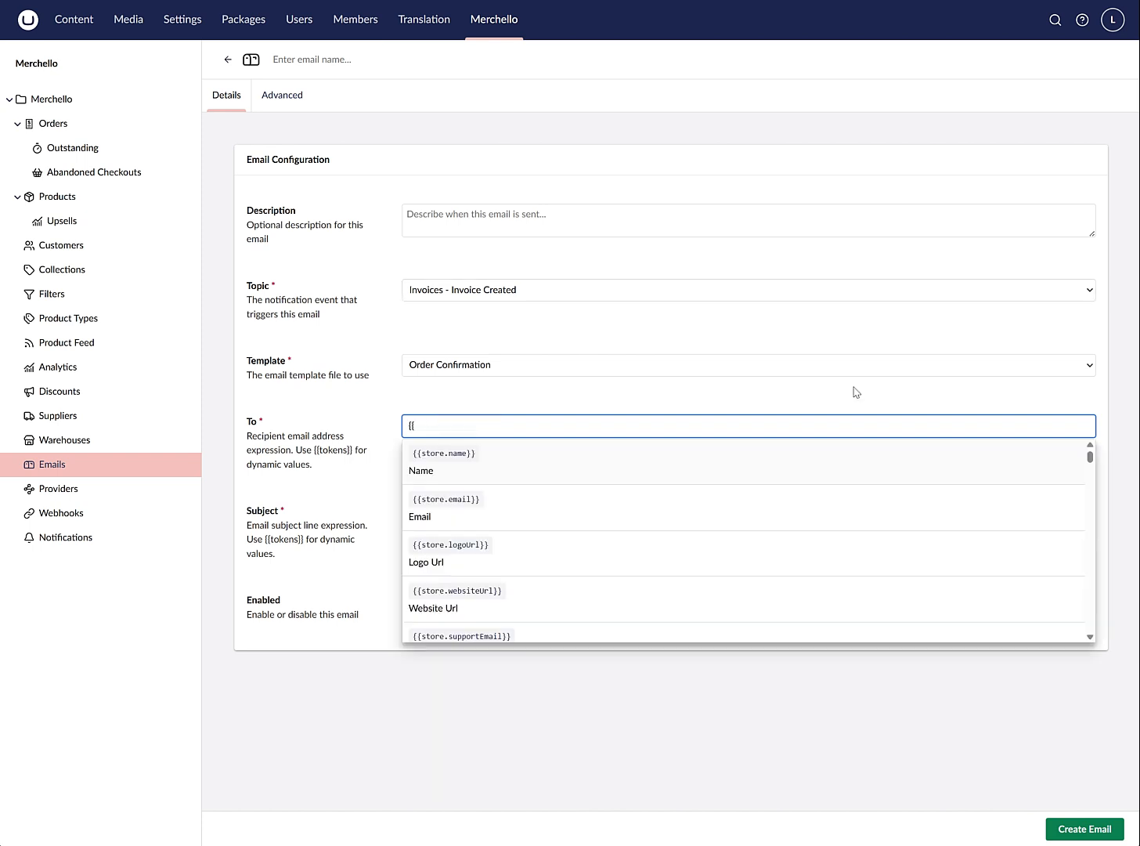
type("email")
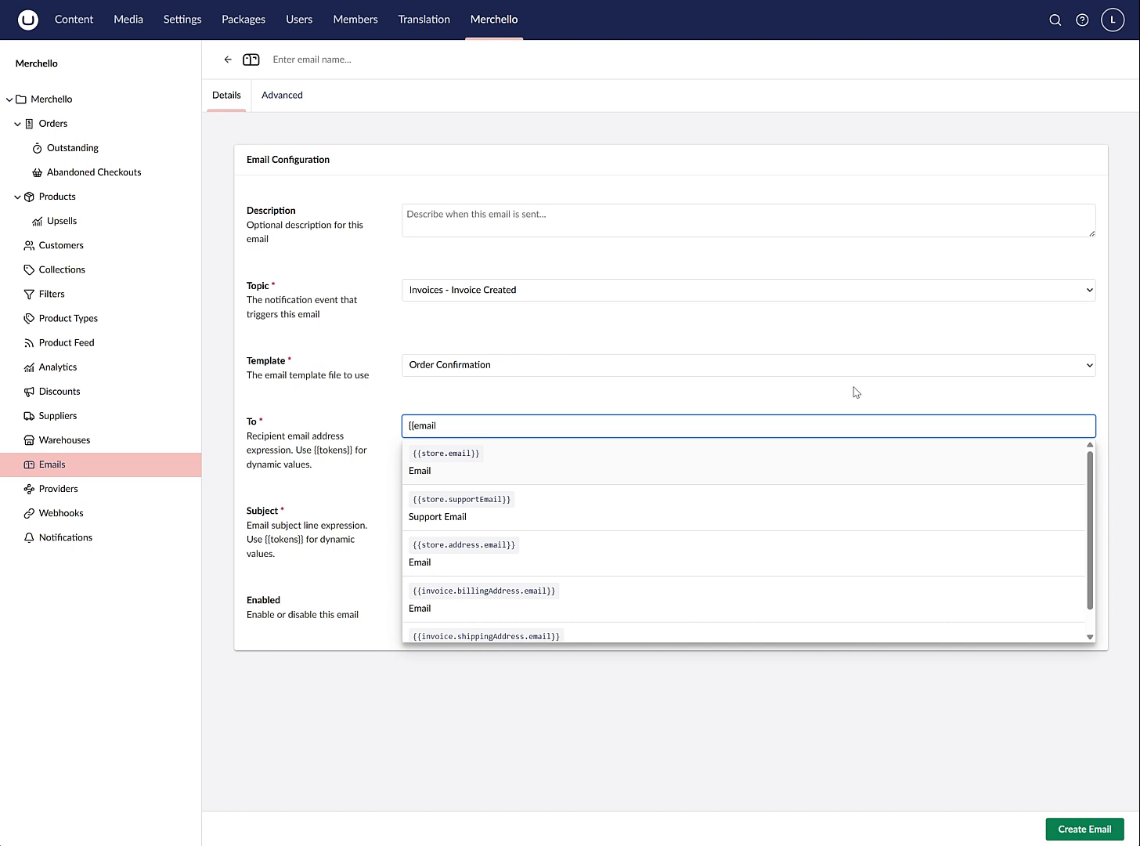
key("Return")
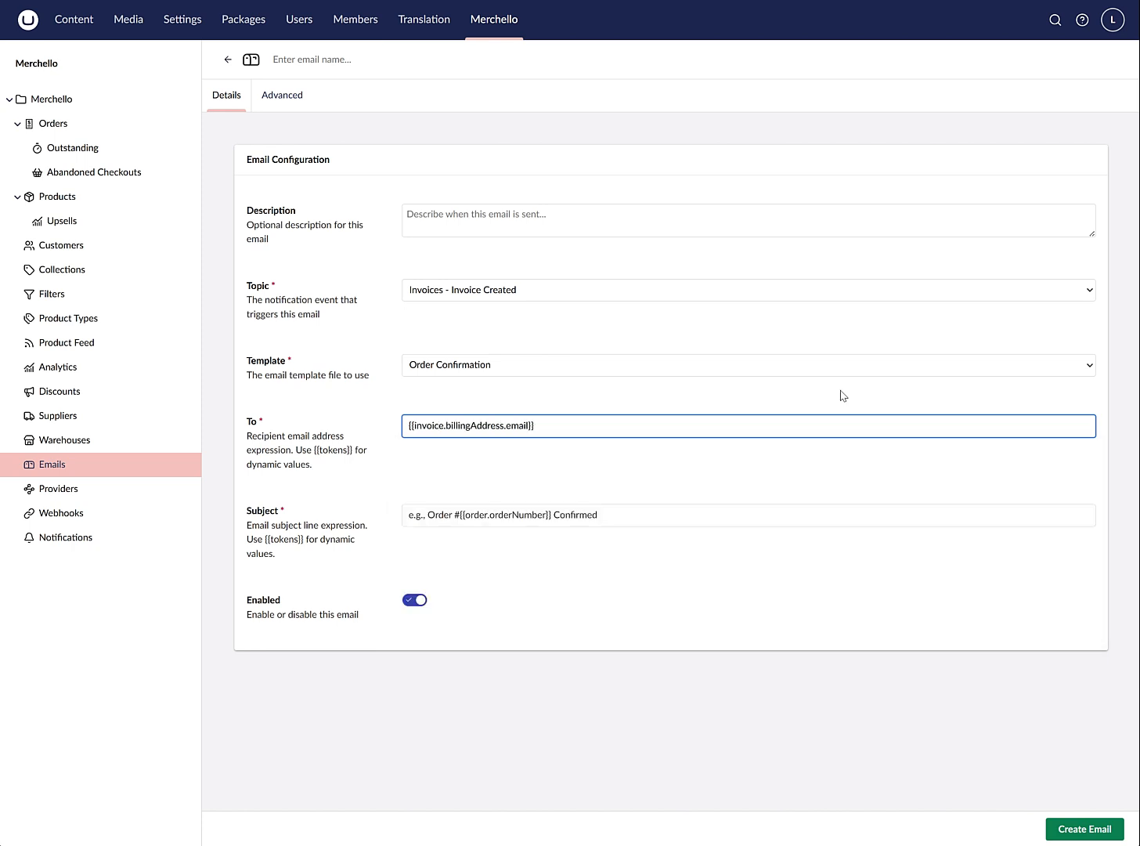
Set the email's subject to "Order {{invoice.invoiceNumber}}".
left_click(501, 516)
type("ORd")
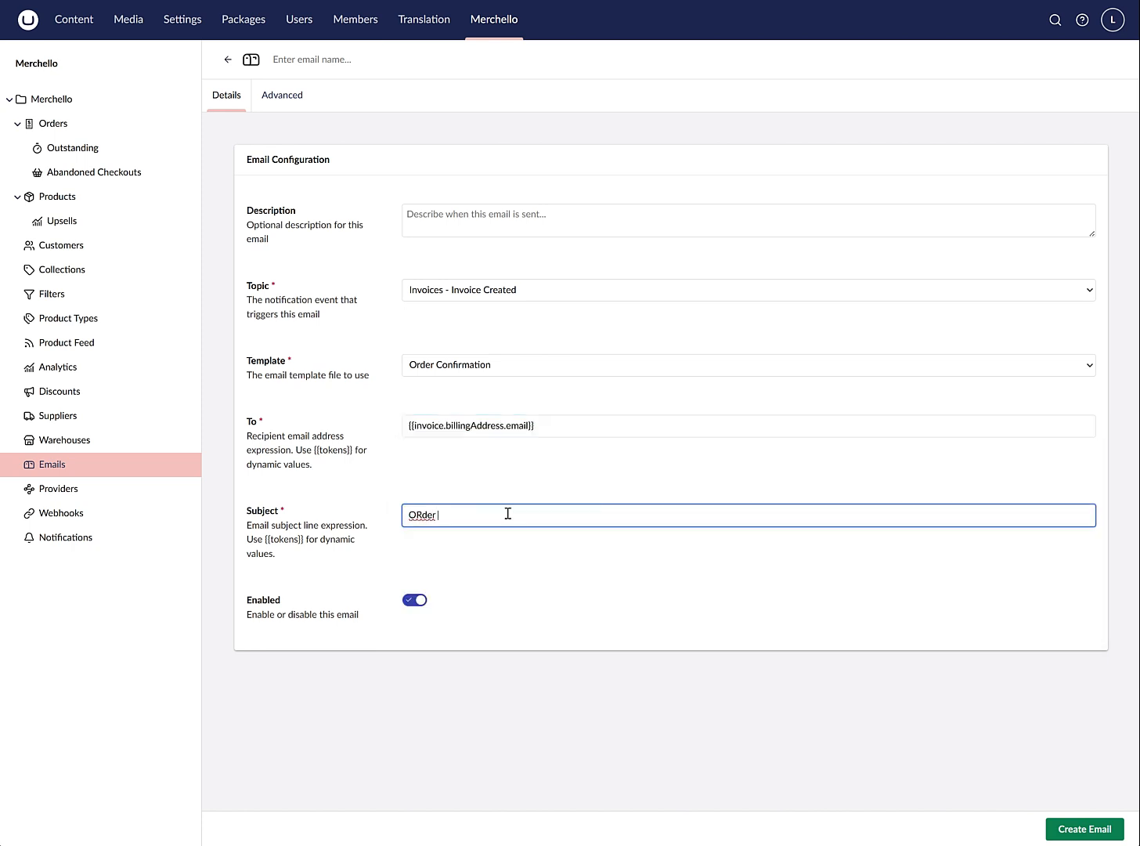
type("er")
key("BackSpace")
key("BackSpace")
key("BackSpace")
type("der {{num")
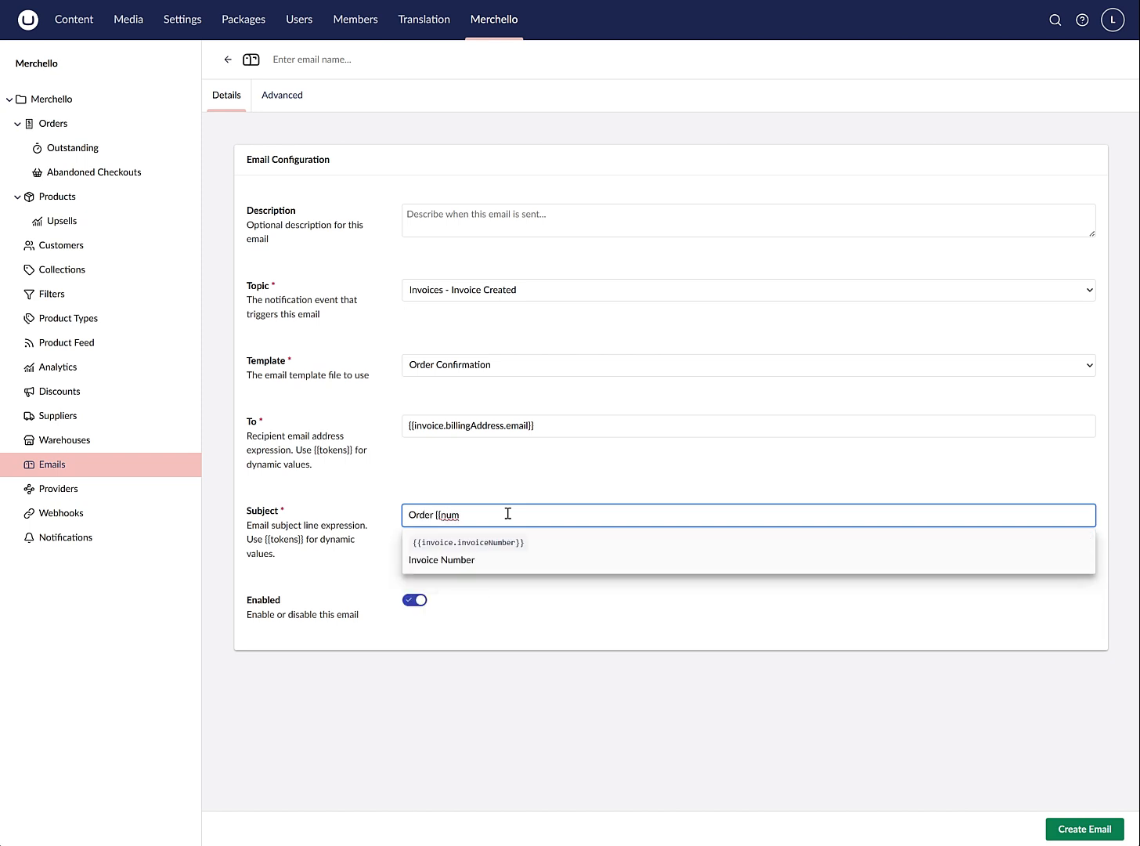
key("Return")
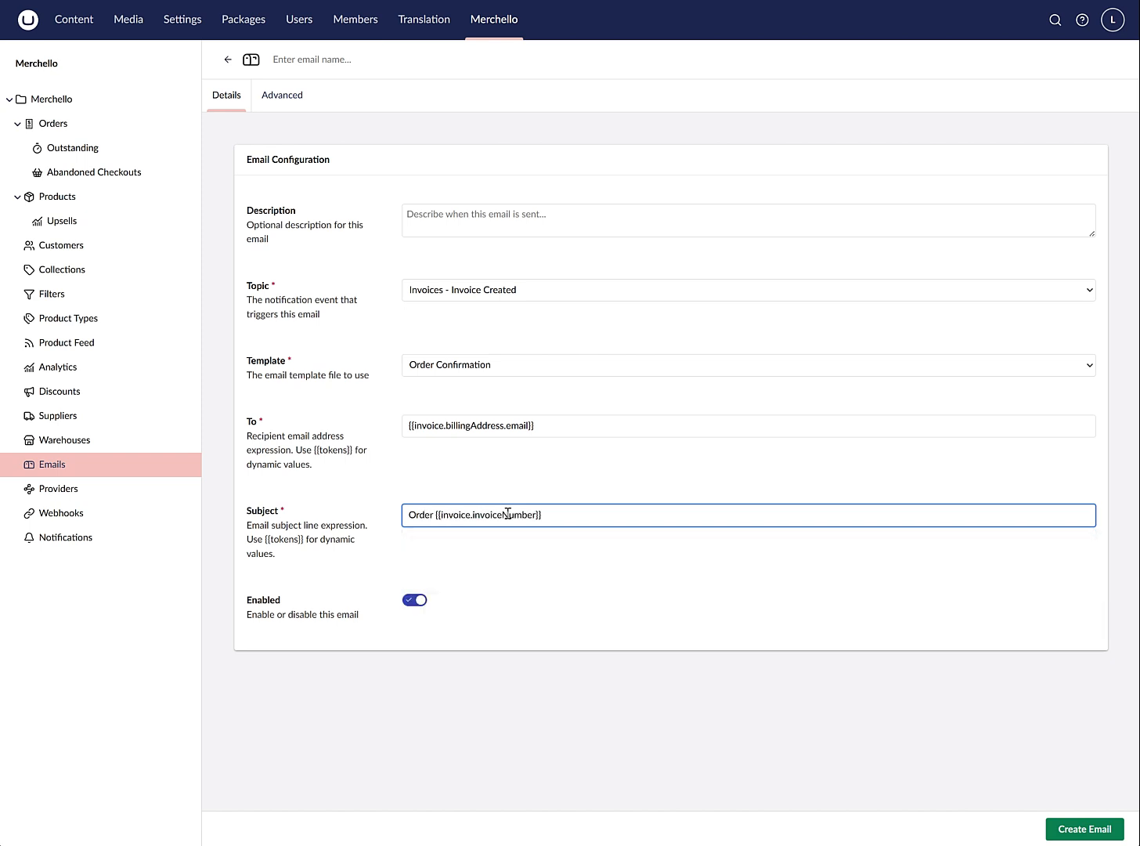
Name the email "ORder Number" and override its From address with the {{store.email}} token.
left_click(321, 65)
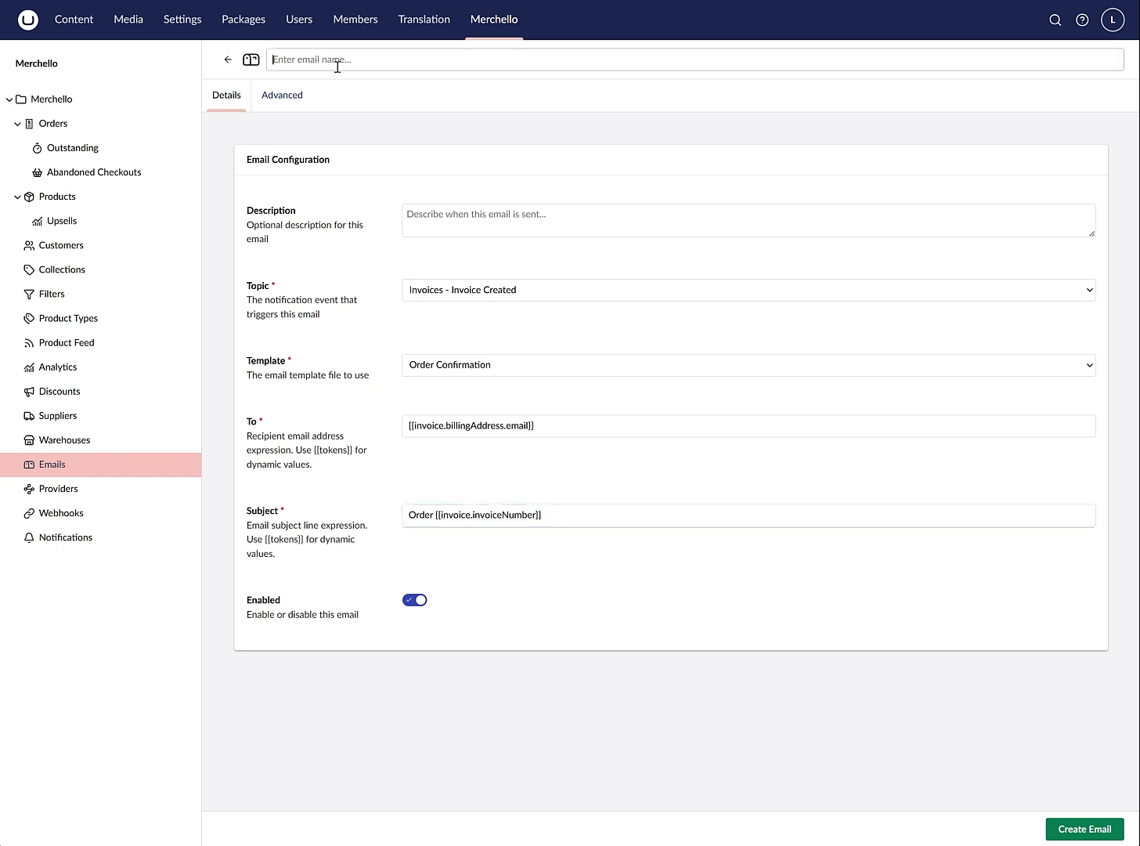
type("ORder Number")
left_click(281, 102)
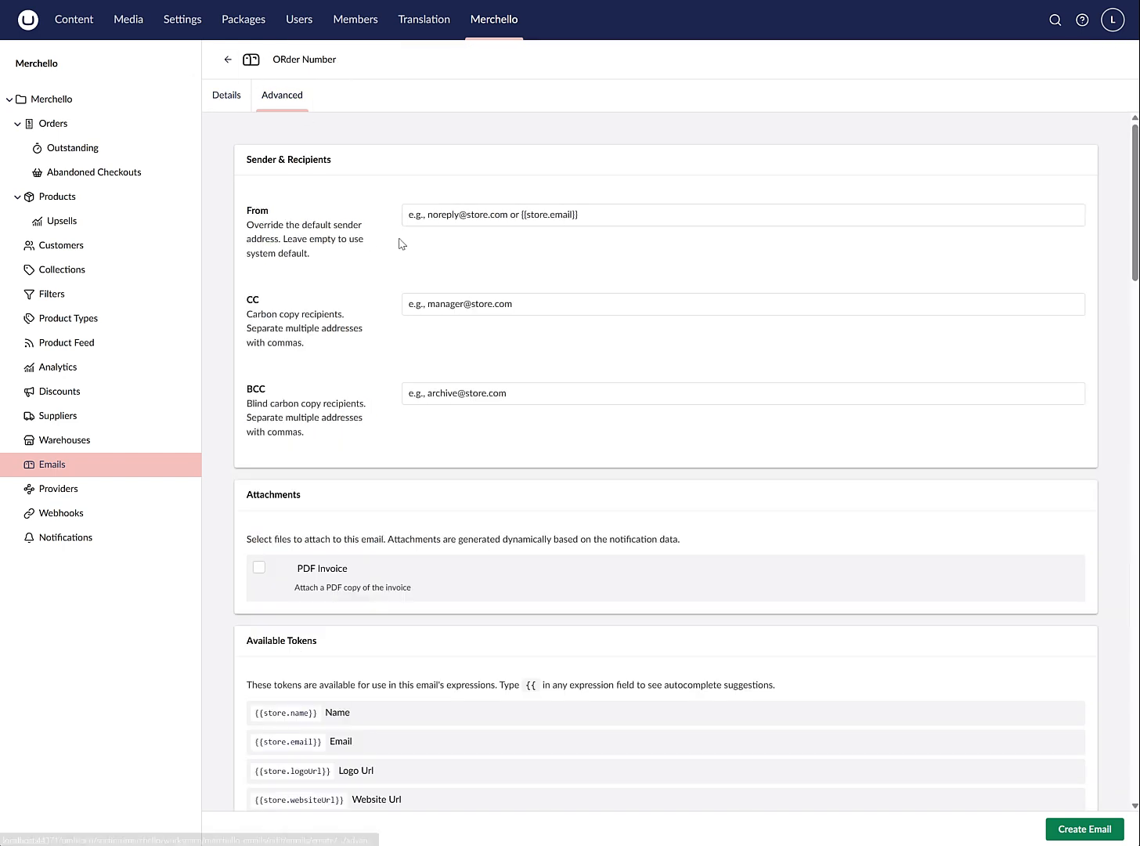
left_click(423, 215)
type("{{")
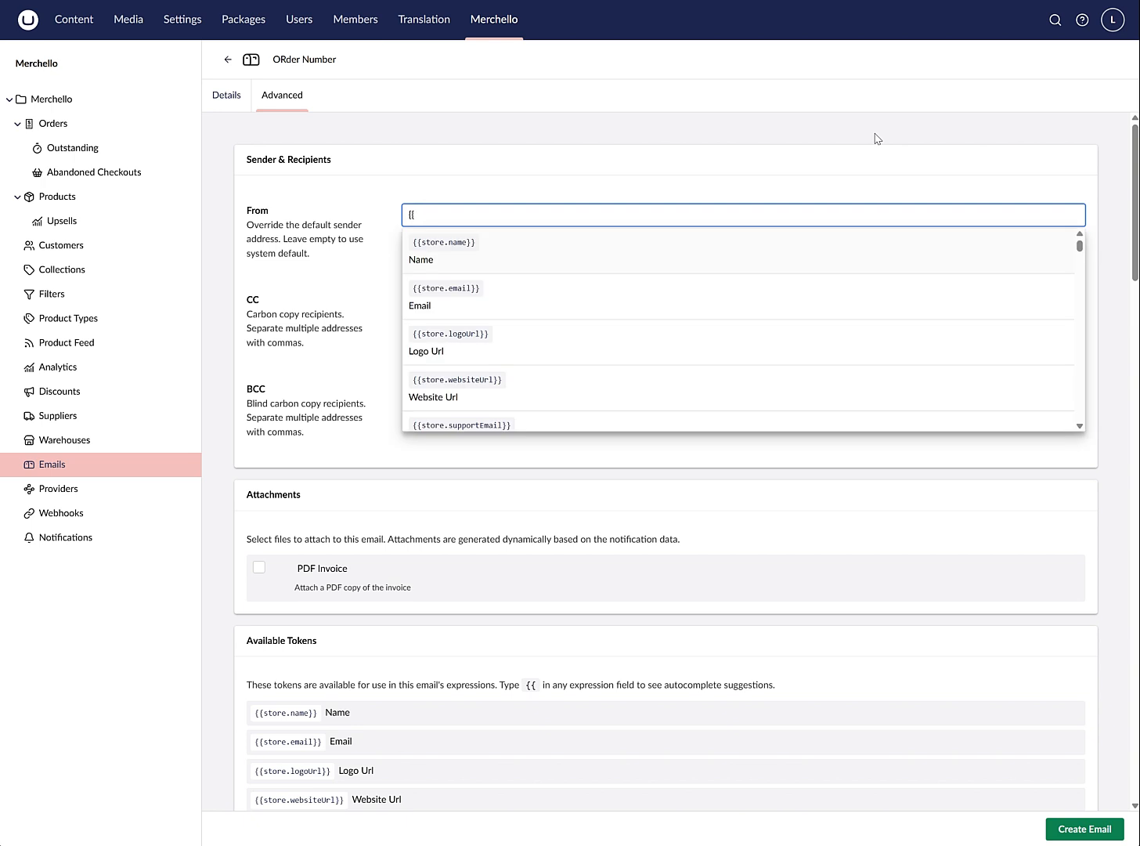
key("Return")
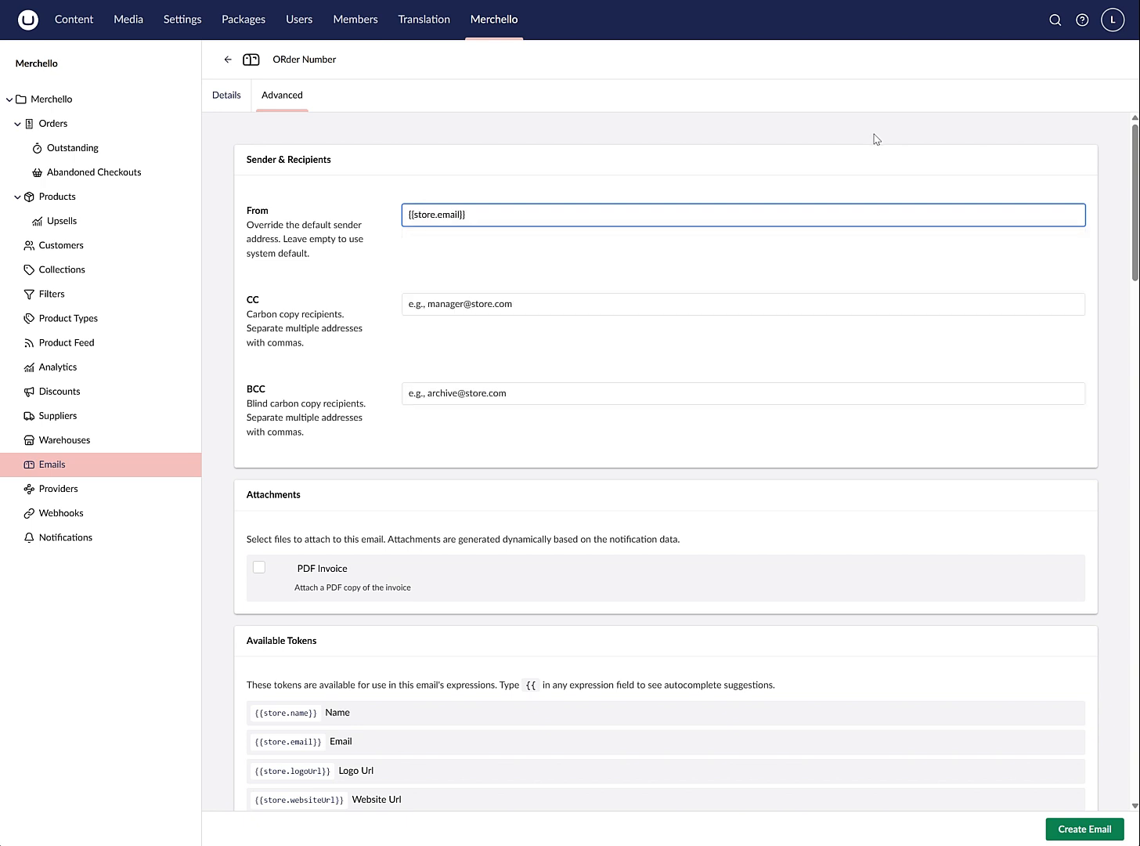
Attach the PDF Invoice to the email and look through the list of available tokens.
scroll(428, 512, "down", 2)
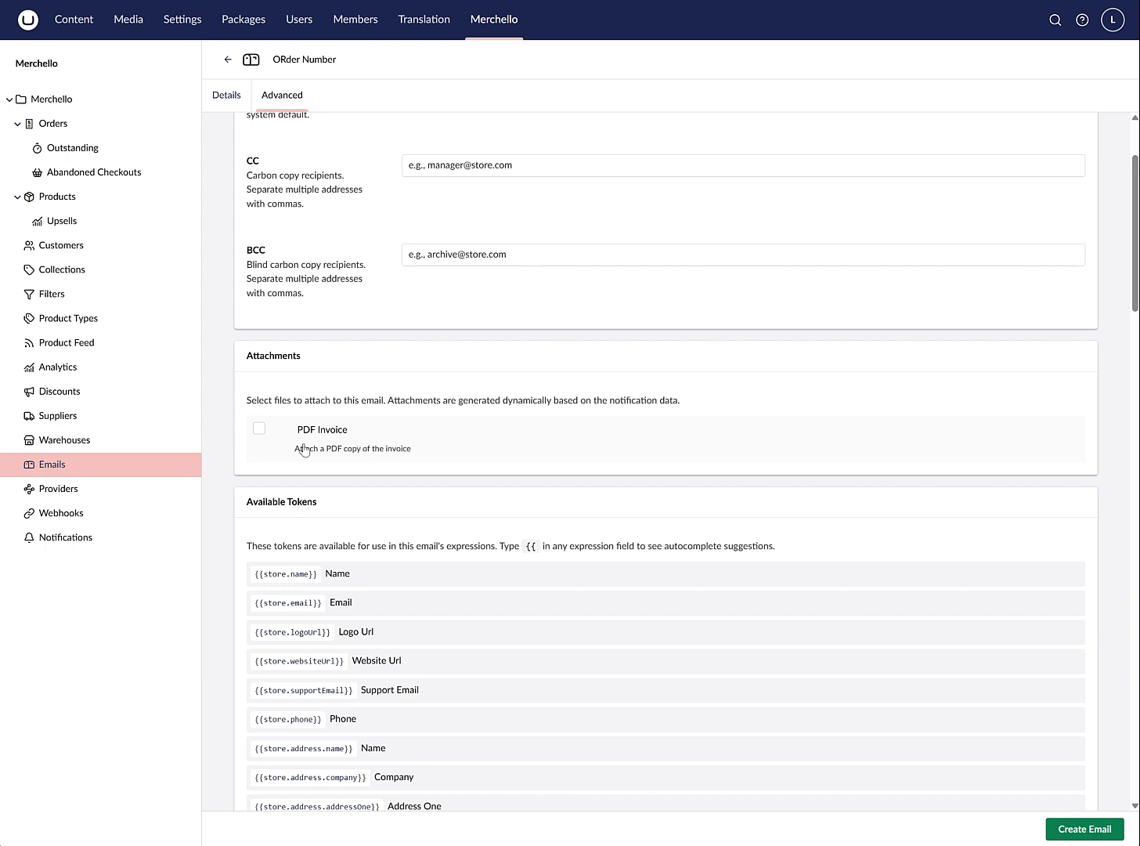
left_click(257, 430)
scroll(626, 549, "down", 10)
scroll(619, 588, "up", 6)
scroll(617, 579, "down", 3)
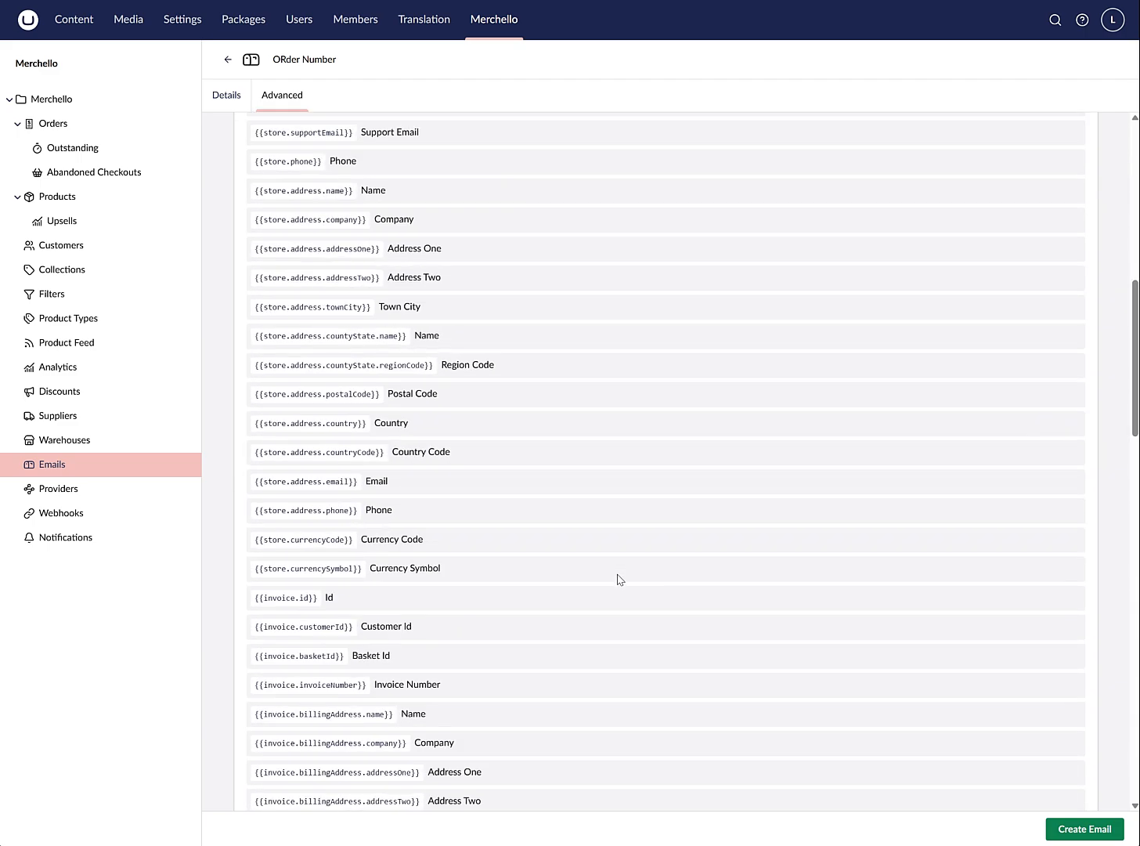
scroll(619, 580, "down", 20)
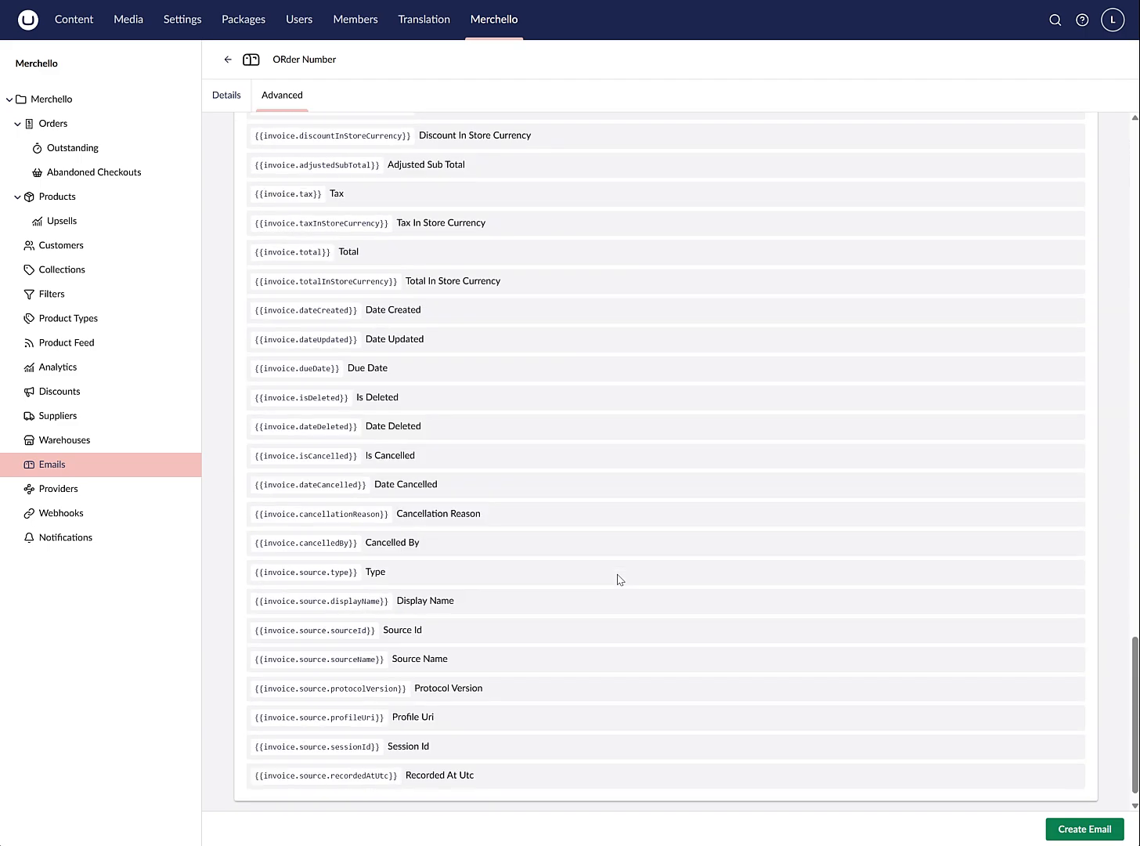
scroll(896, 680, "up", 20)
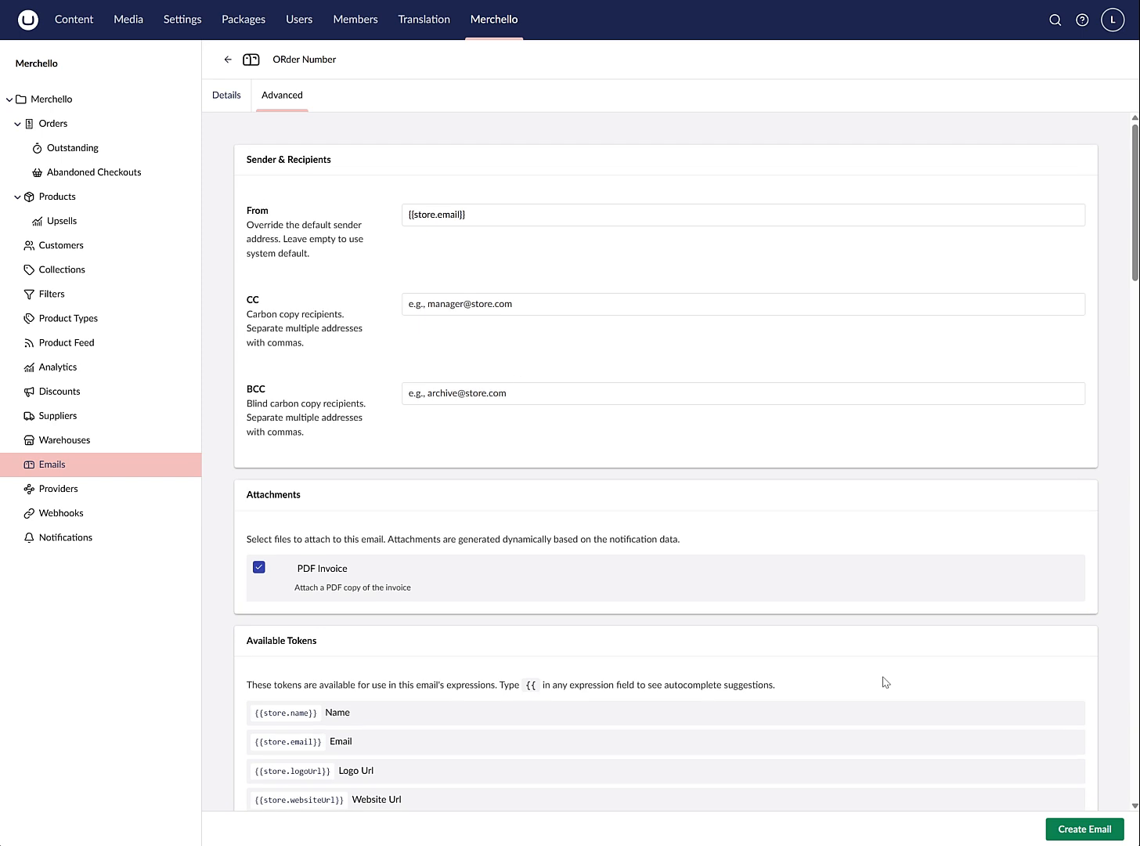
Create the configured order email and preview its rendered order confirmation message.
left_click(1085, 829)
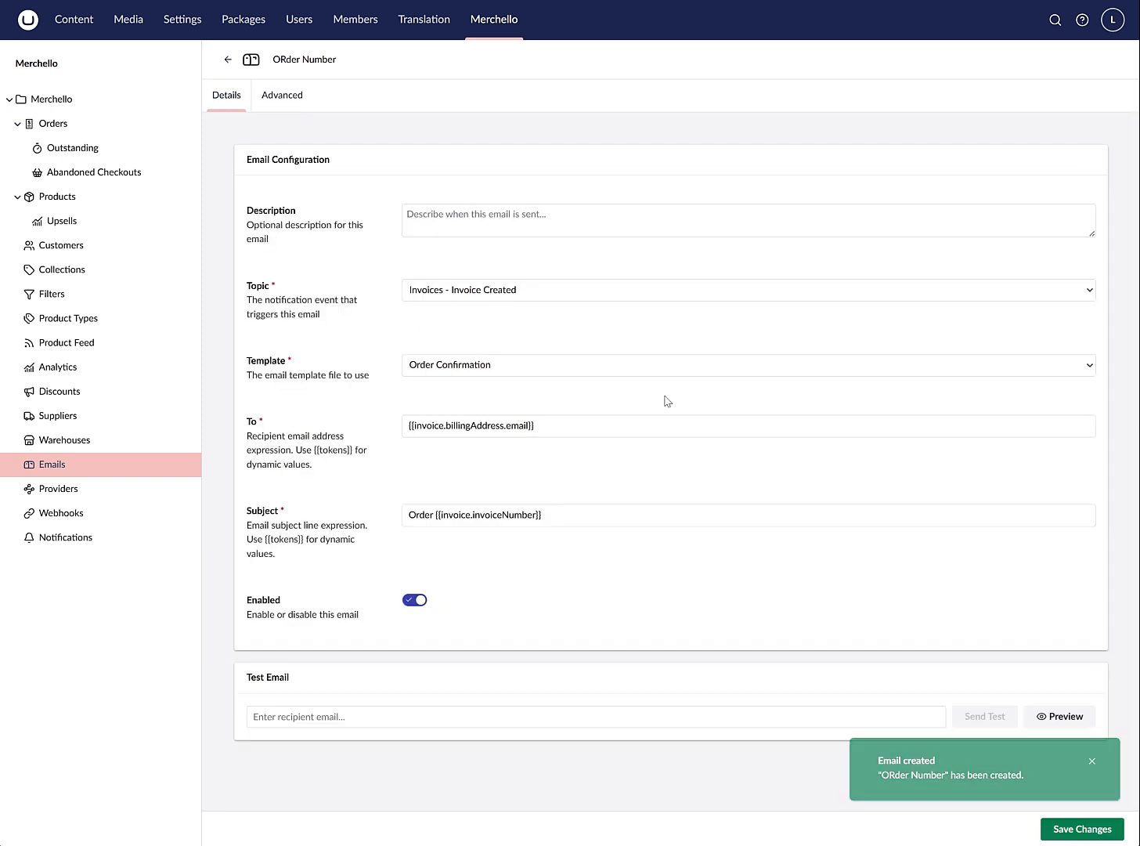
left_click(1091, 756)
left_click(1060, 716)
scroll(791, 384, "down", 5)
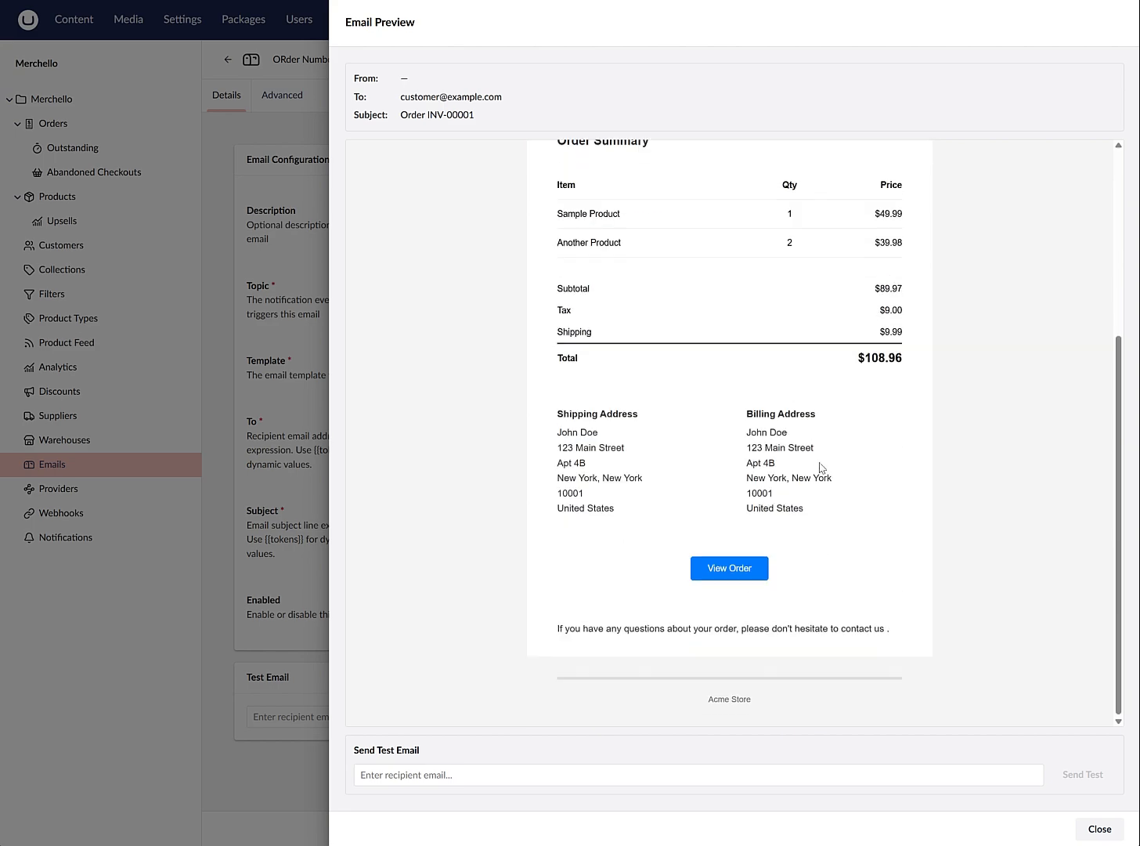
scroll(819, 468, "up", 6)
scroll(823, 476, "down", 5)
scroll(827, 433, "up", 5)
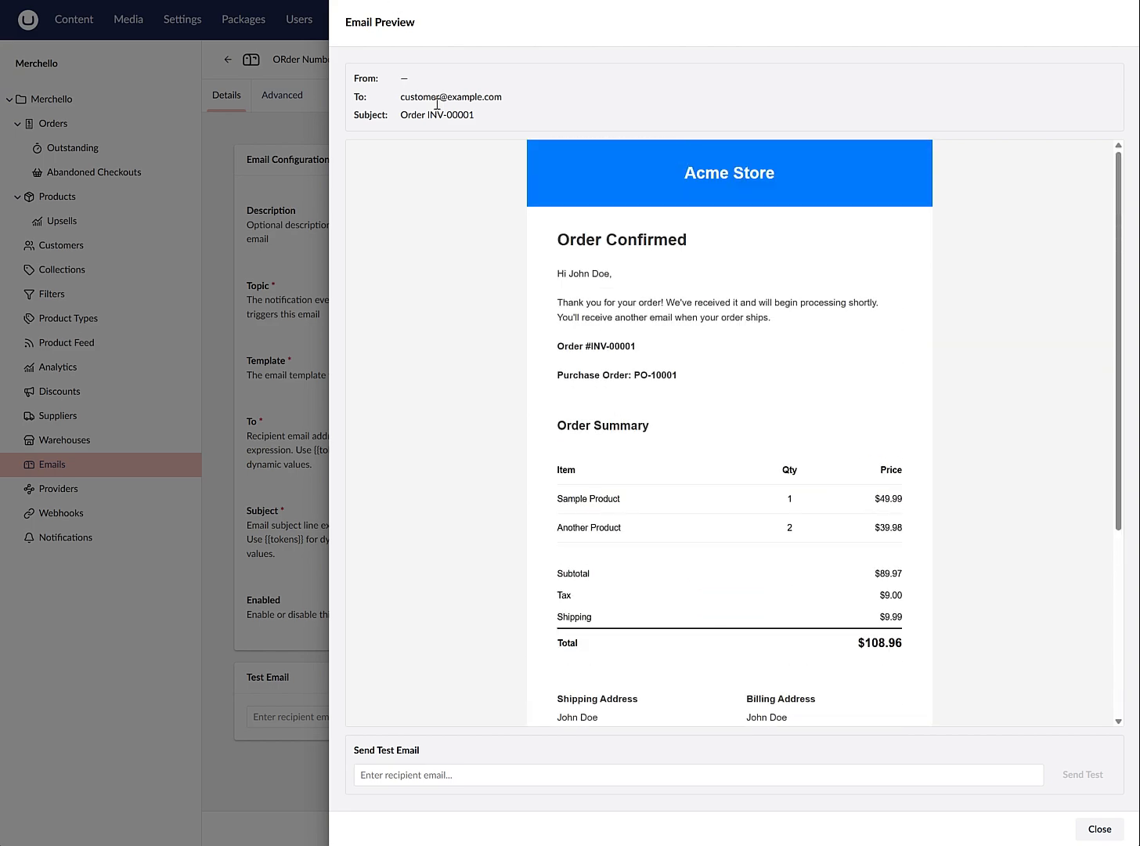
scroll(951, 548, "down", 5)
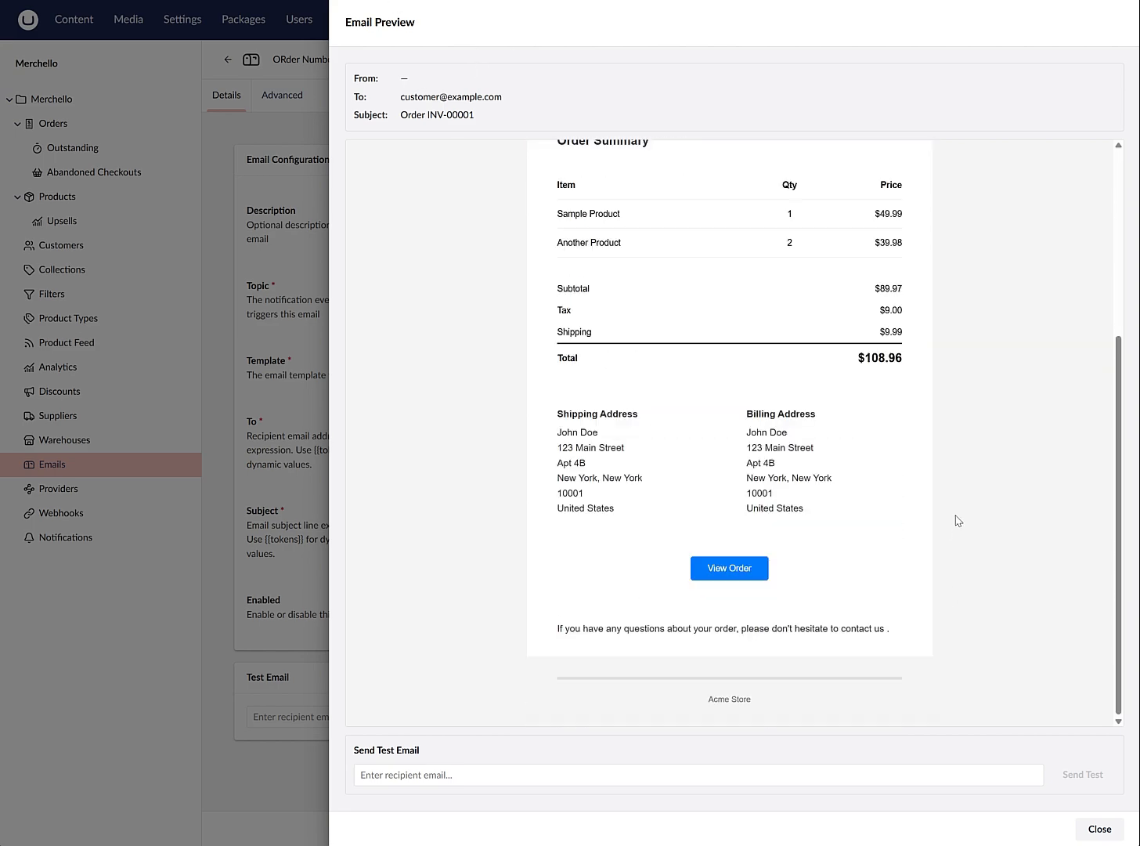
left_click(1099, 829)
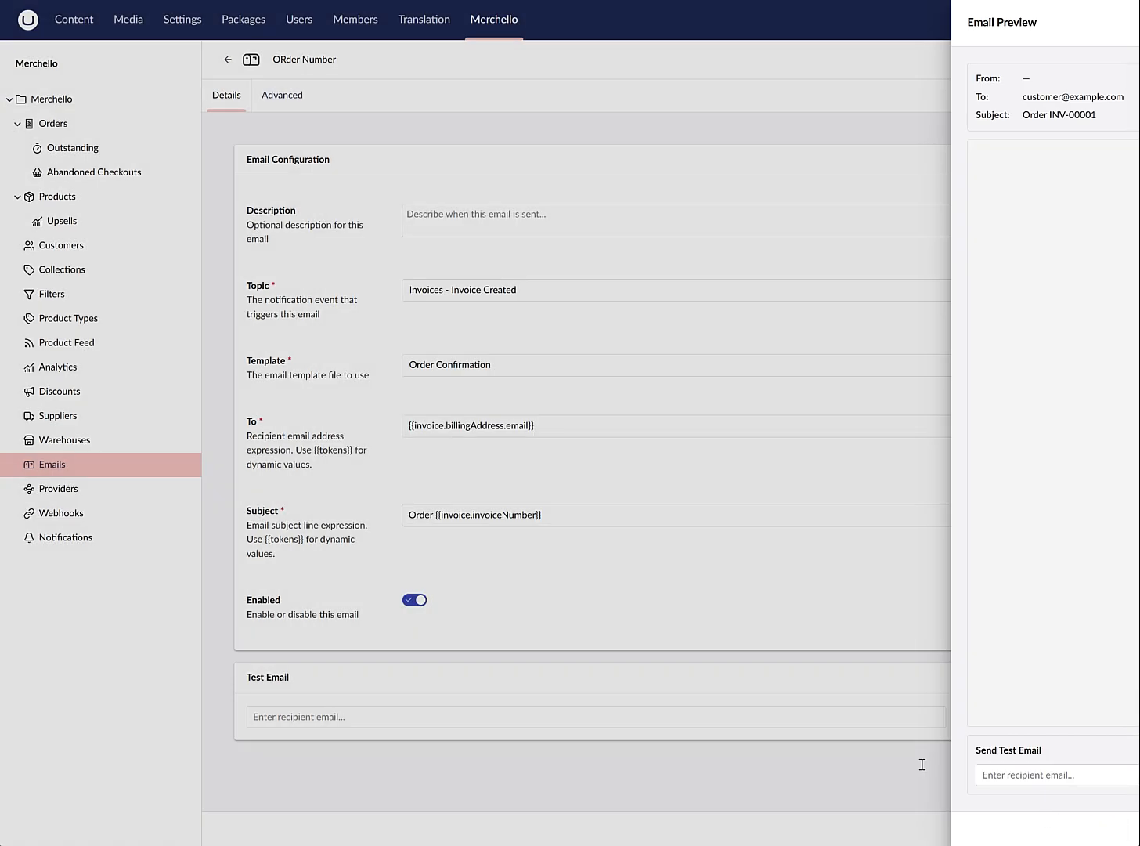
Look through the shipping, tax, address lookup, exchange rate and fulfilment providers.
left_click(79, 491)
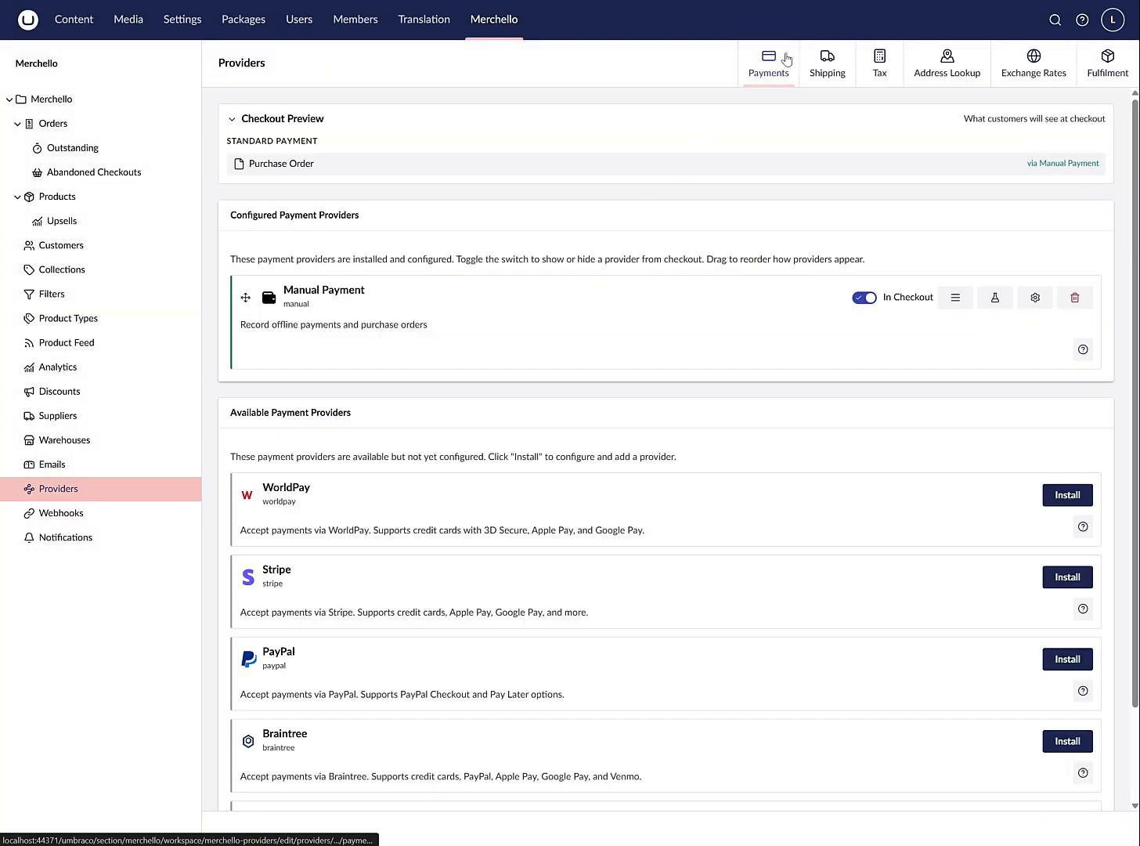
left_click(835, 81)
left_click(880, 72)
left_click(946, 74)
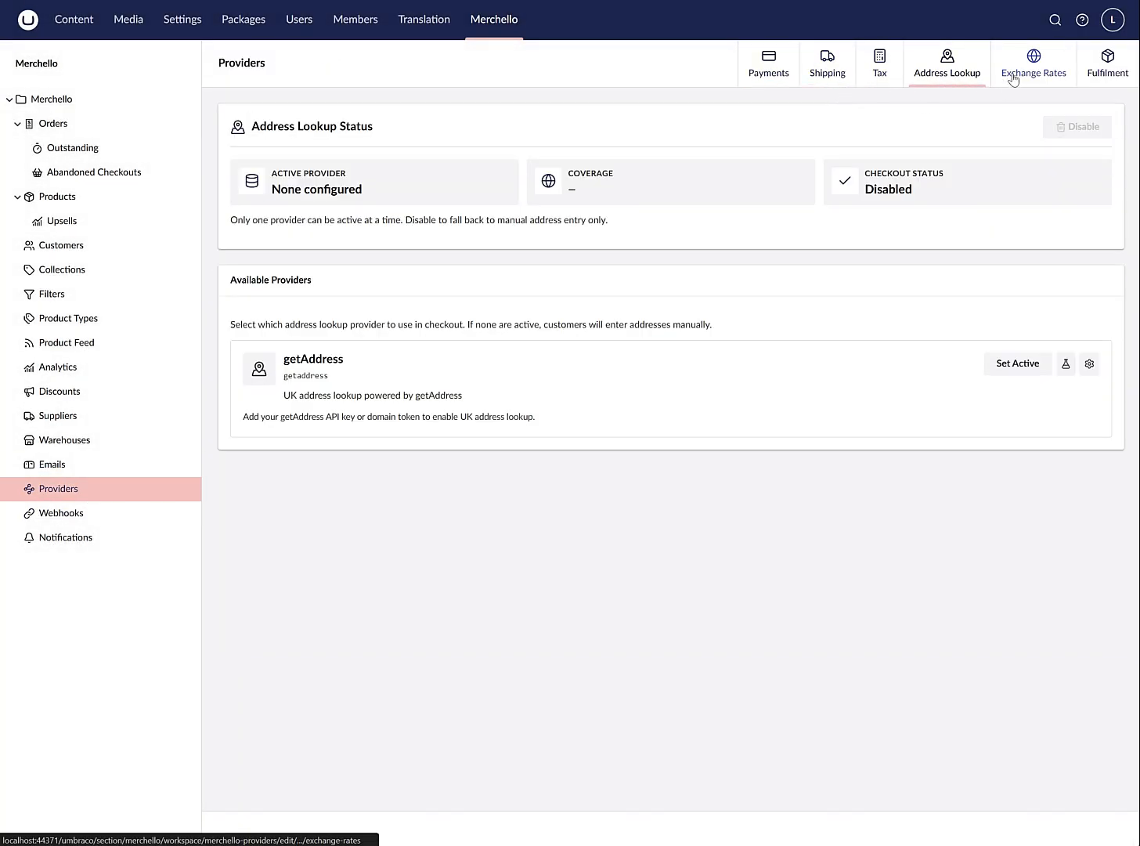
left_click(1015, 79)
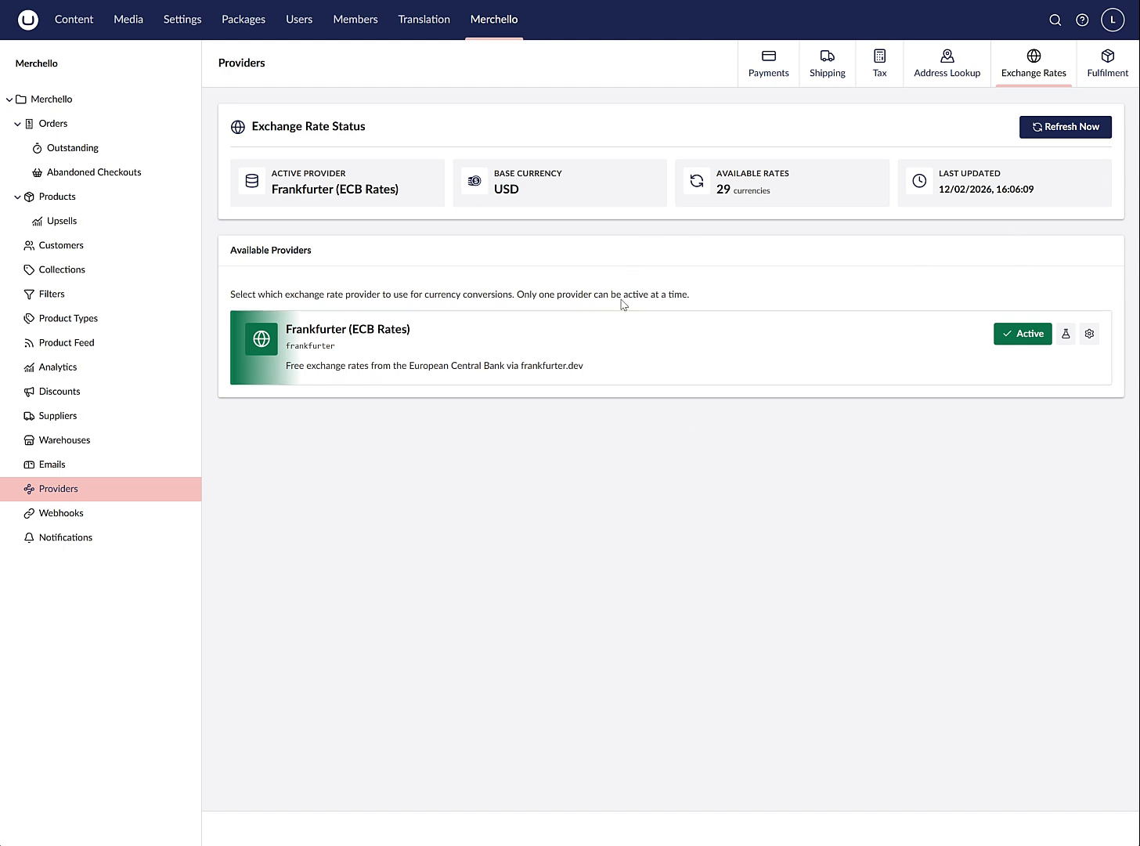
left_click(1107, 66)
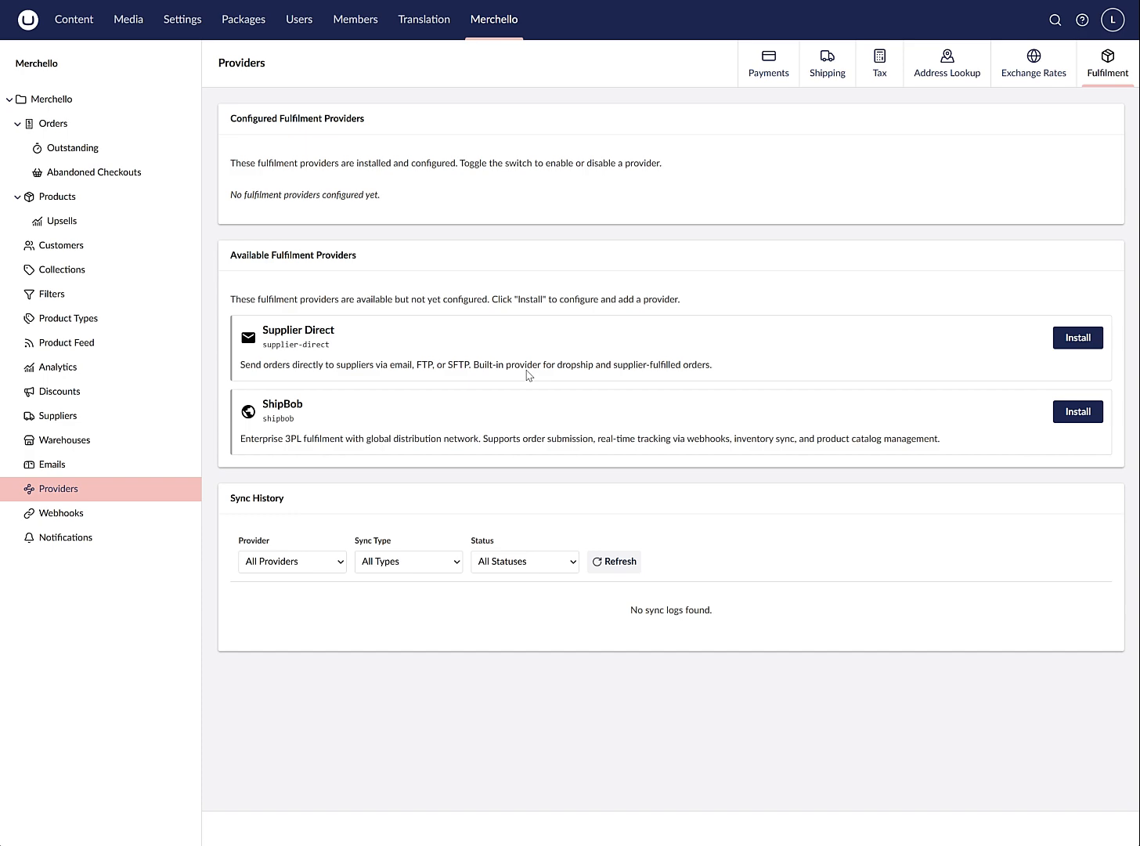
left_click_drag(736, 372, 290, 333)
left_click(524, 336)
Examine the payment providers, including the checkout preview, the configured Manual Payment provider and those available to install.
left_click(772, 72)
scroll(682, 415, "down", 2)
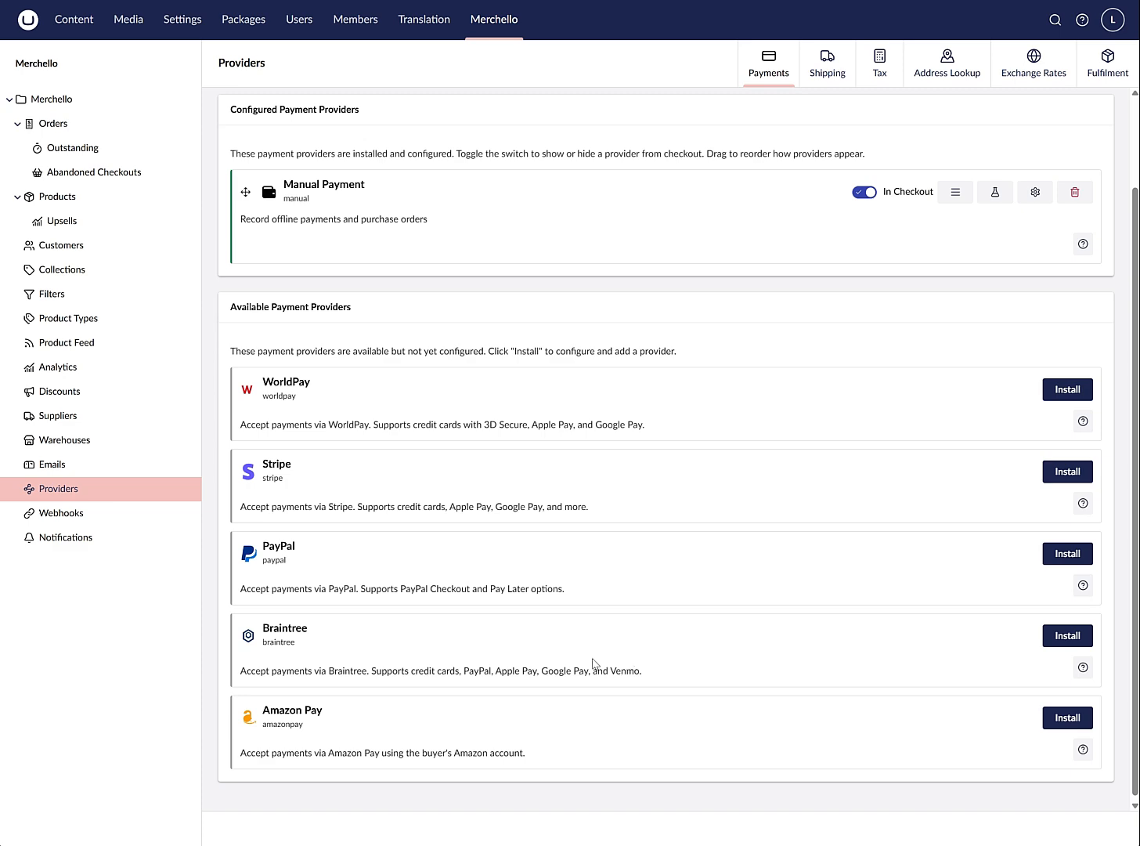
scroll(742, 554, "up", 2)
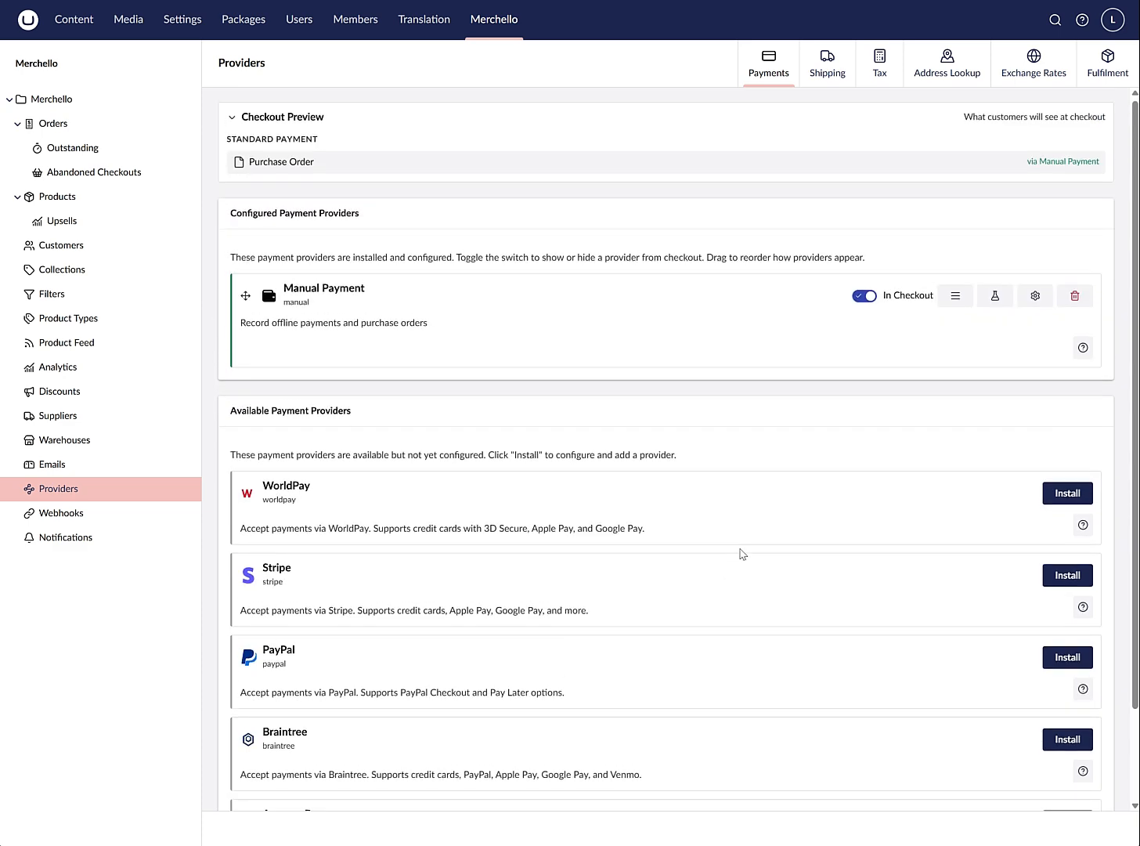
scroll(741, 553, "down", 2)
scroll(736, 541, "up", 2)
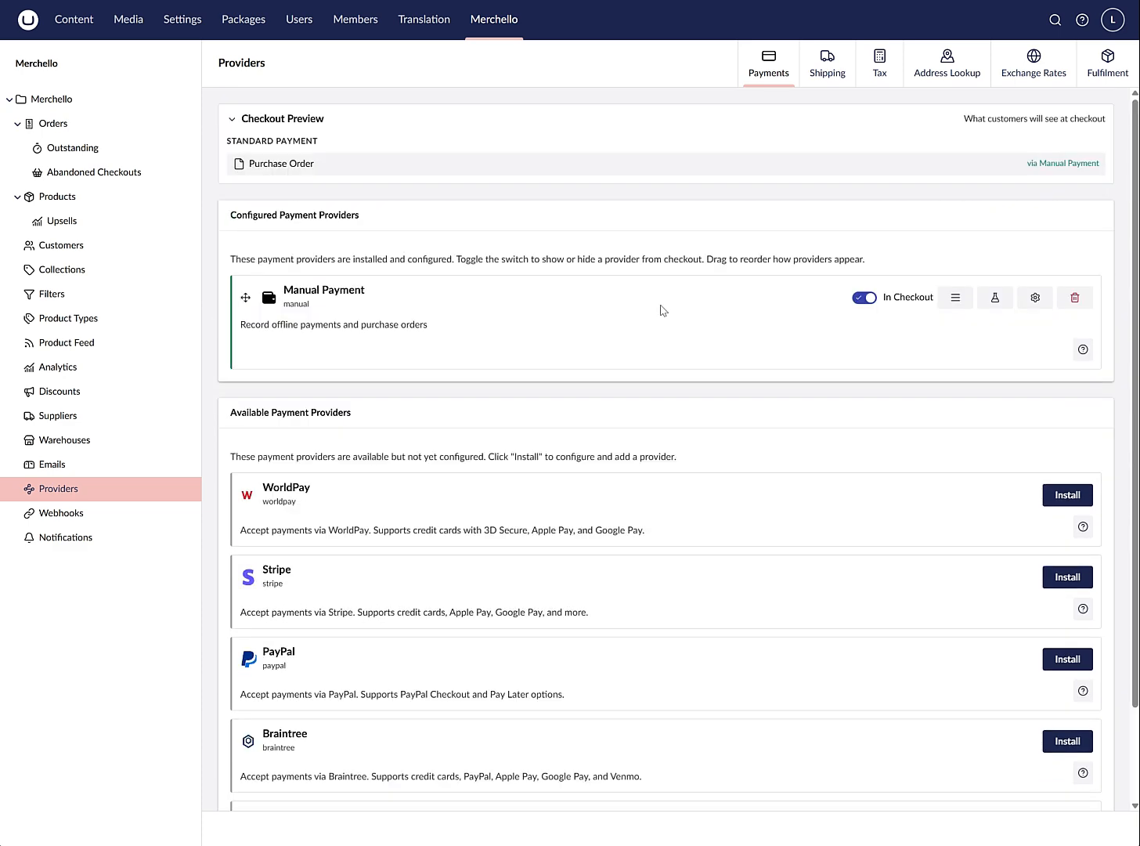
left_click_drag(329, 163, 249, 165)
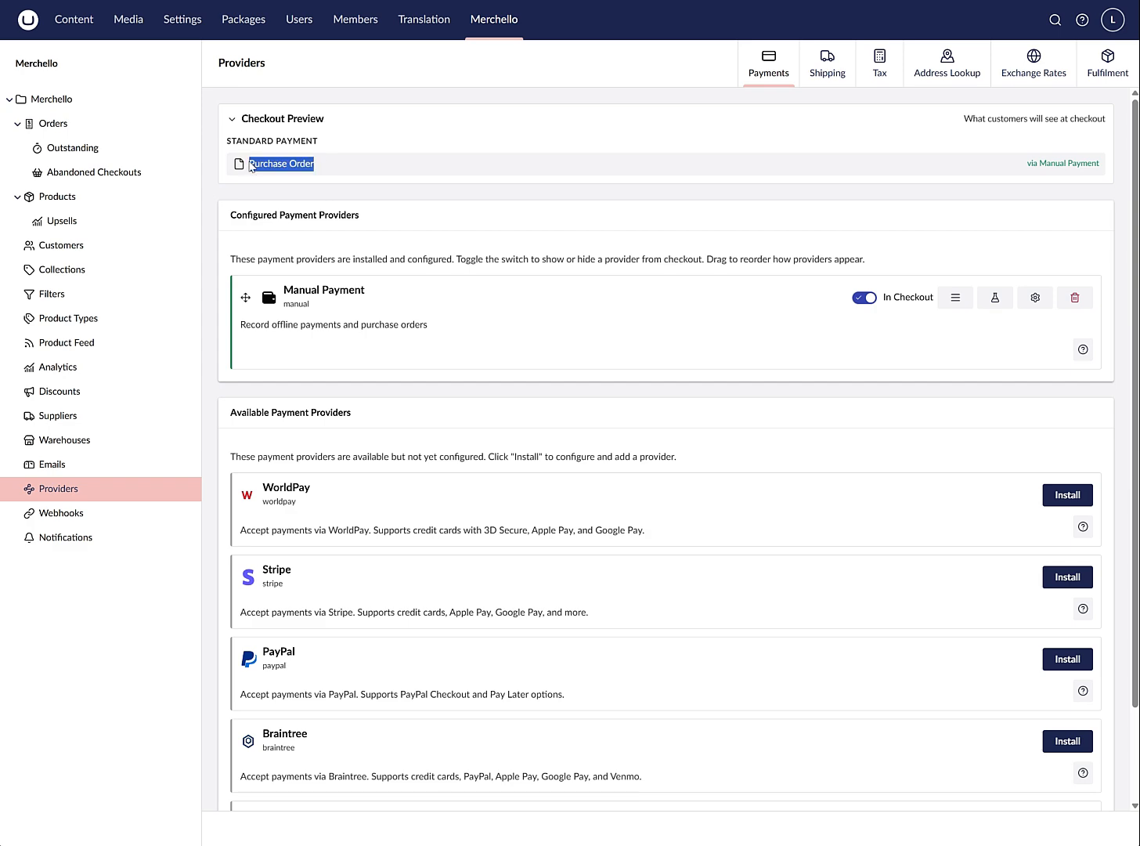
scroll(832, 448, "down", 2)
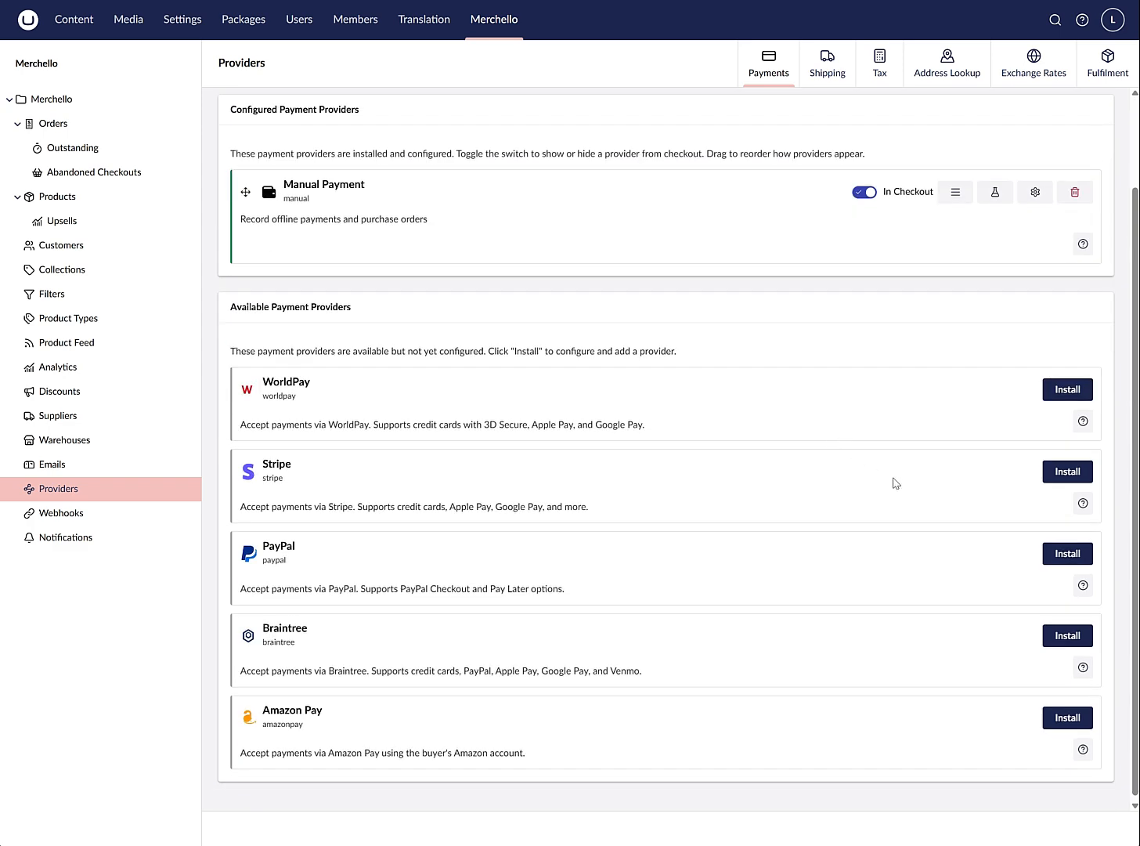
scroll(901, 485, "up", 2)
scroll(948, 533, "down", 2)
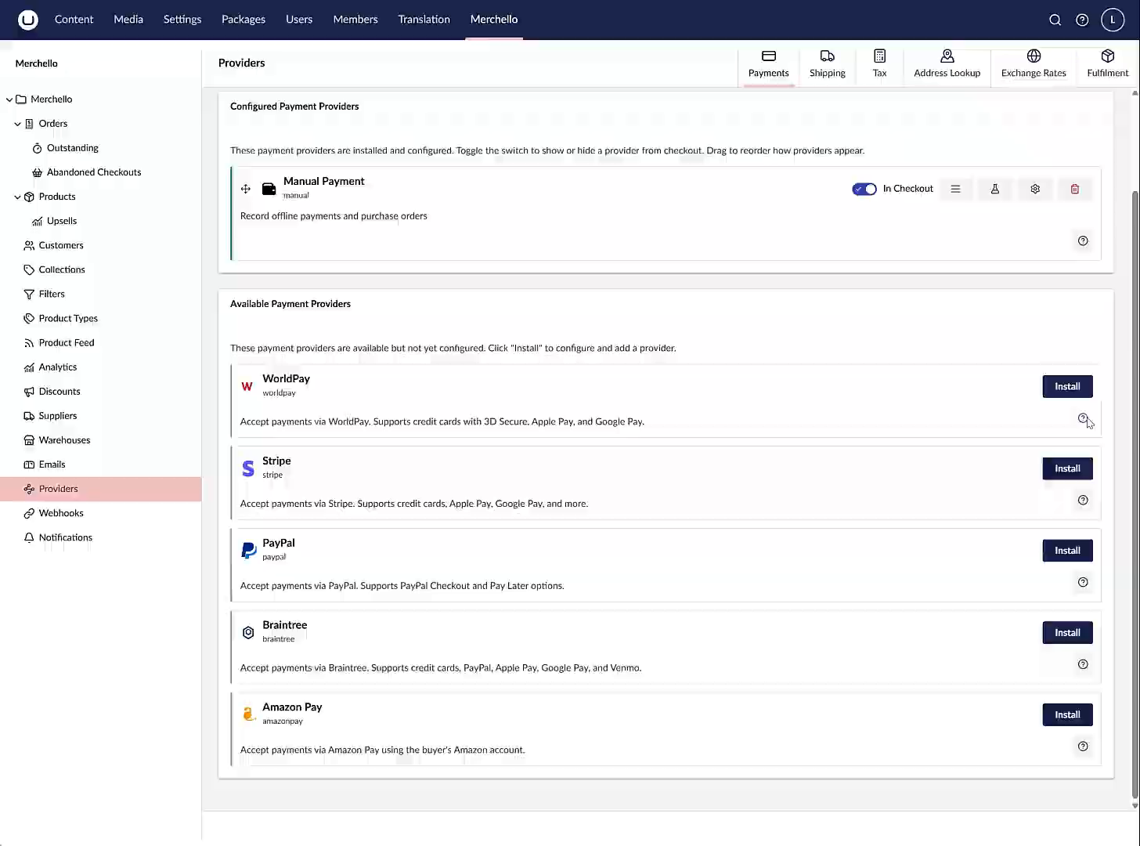
Read the WorldPay setup instructions and inspect the Braintree installation settings without installing the provider.
left_click(1084, 419)
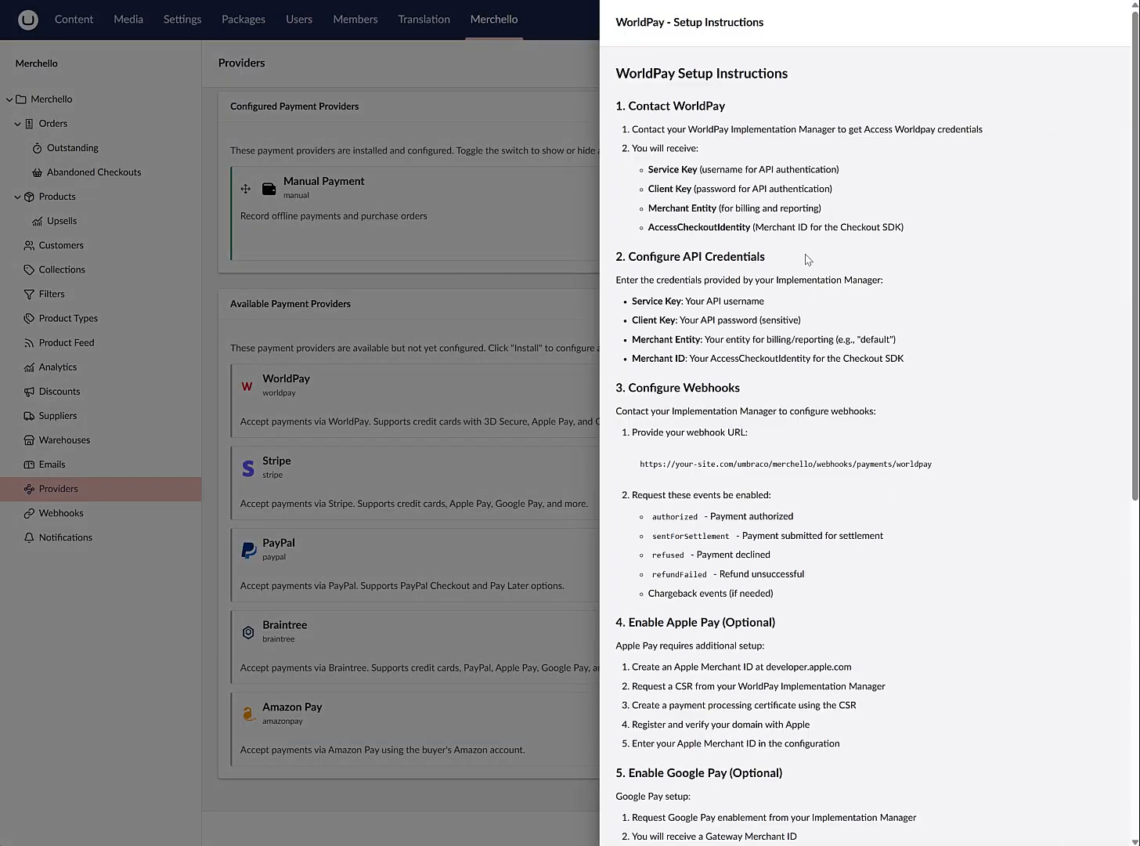
scroll(807, 257, "down", 8)
left_click(1089, 832)
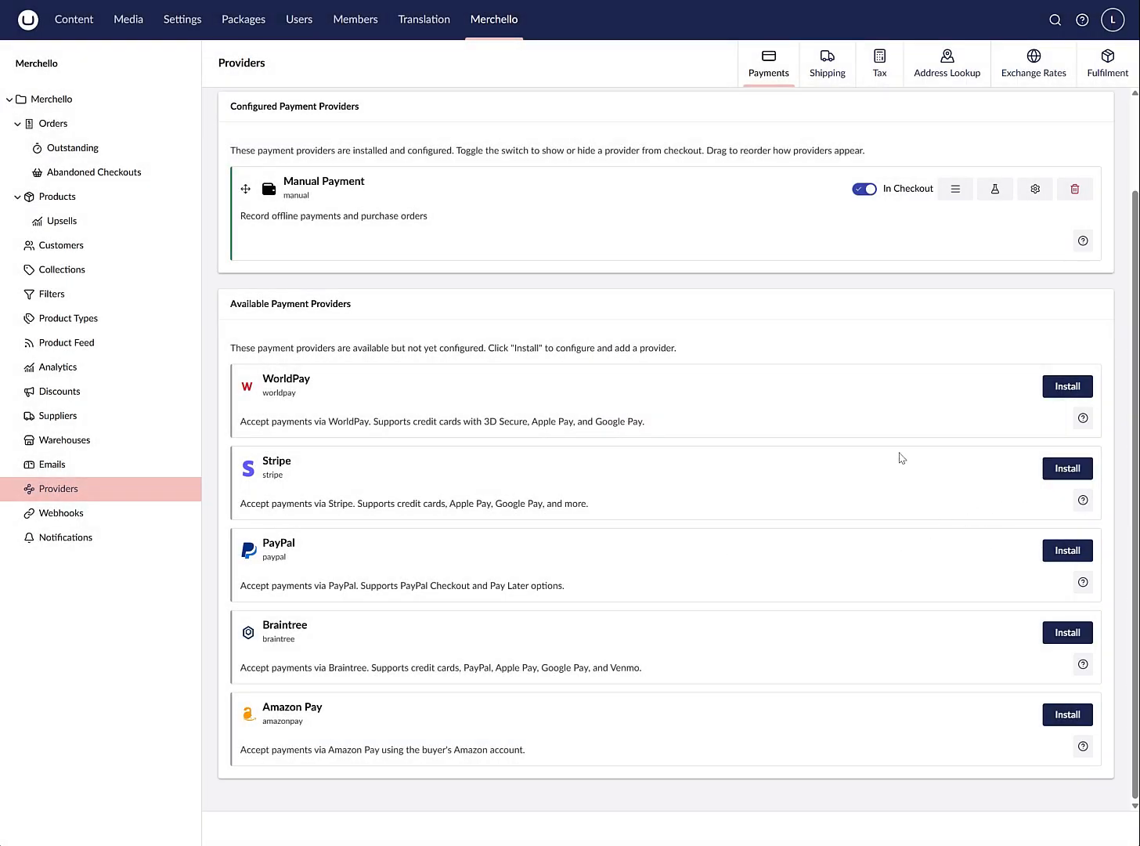
left_click(1059, 633)
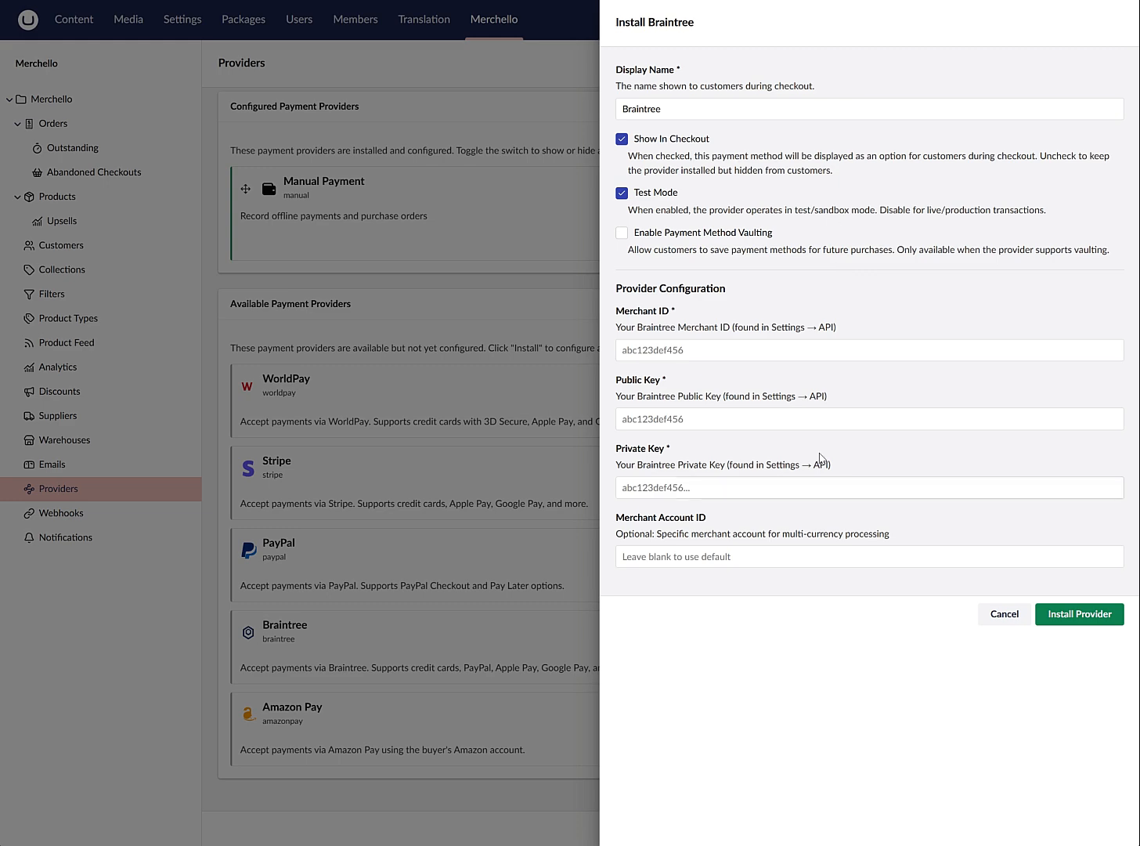
left_click(1006, 615)
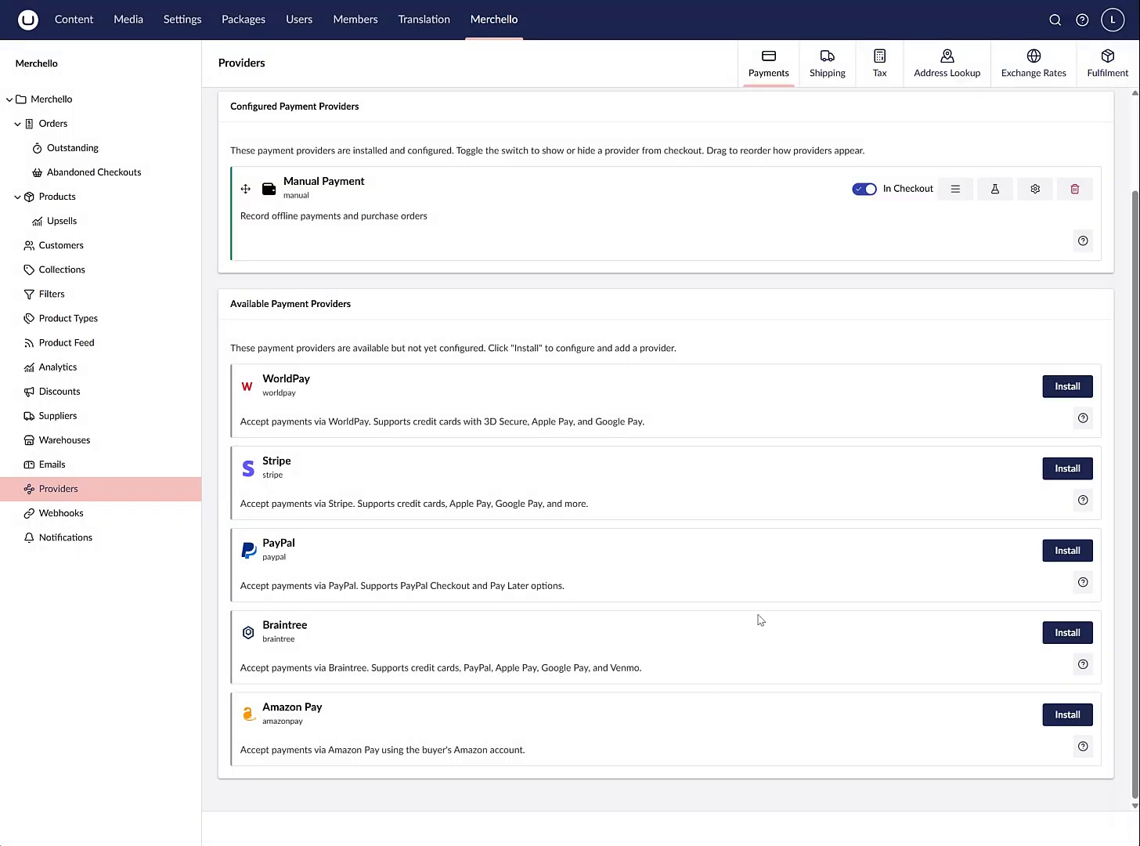
Create a test payment session for the Manual Payment provider with a test amount of $100.
left_click(993, 194)
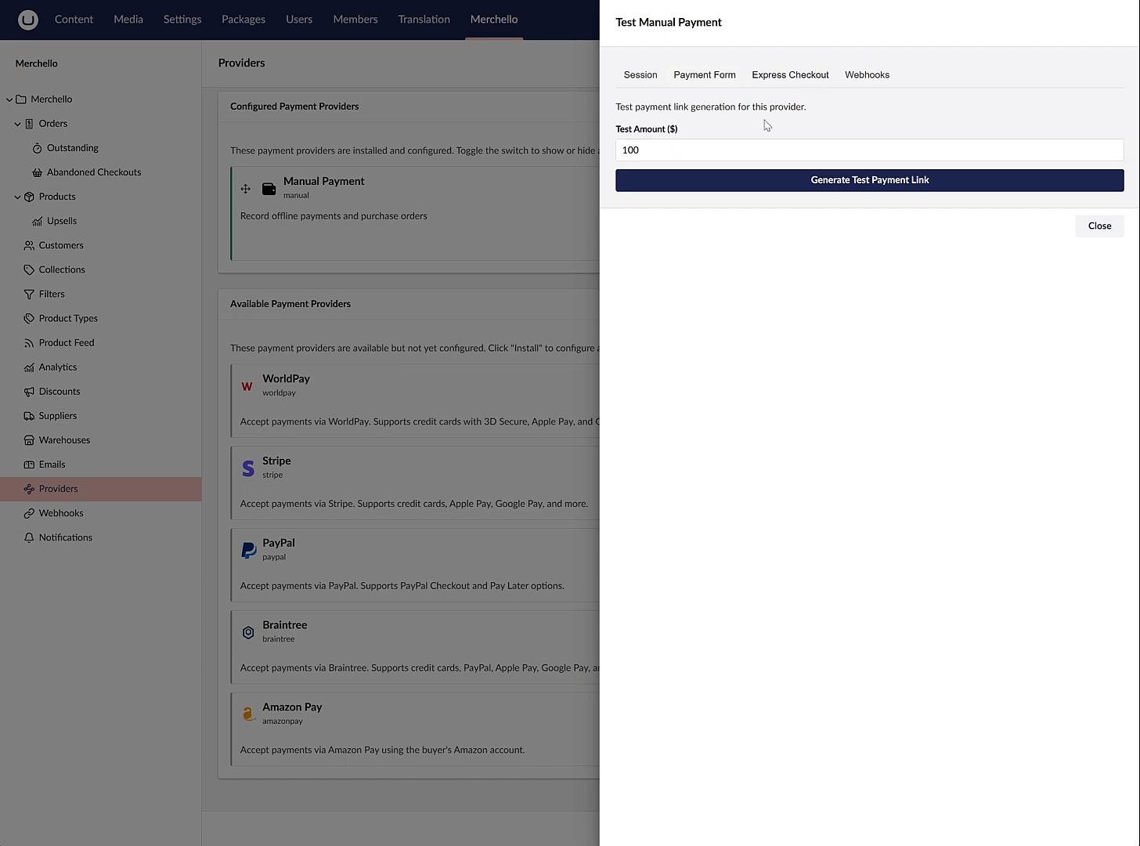
left_click(642, 81)
left_click(792, 173)
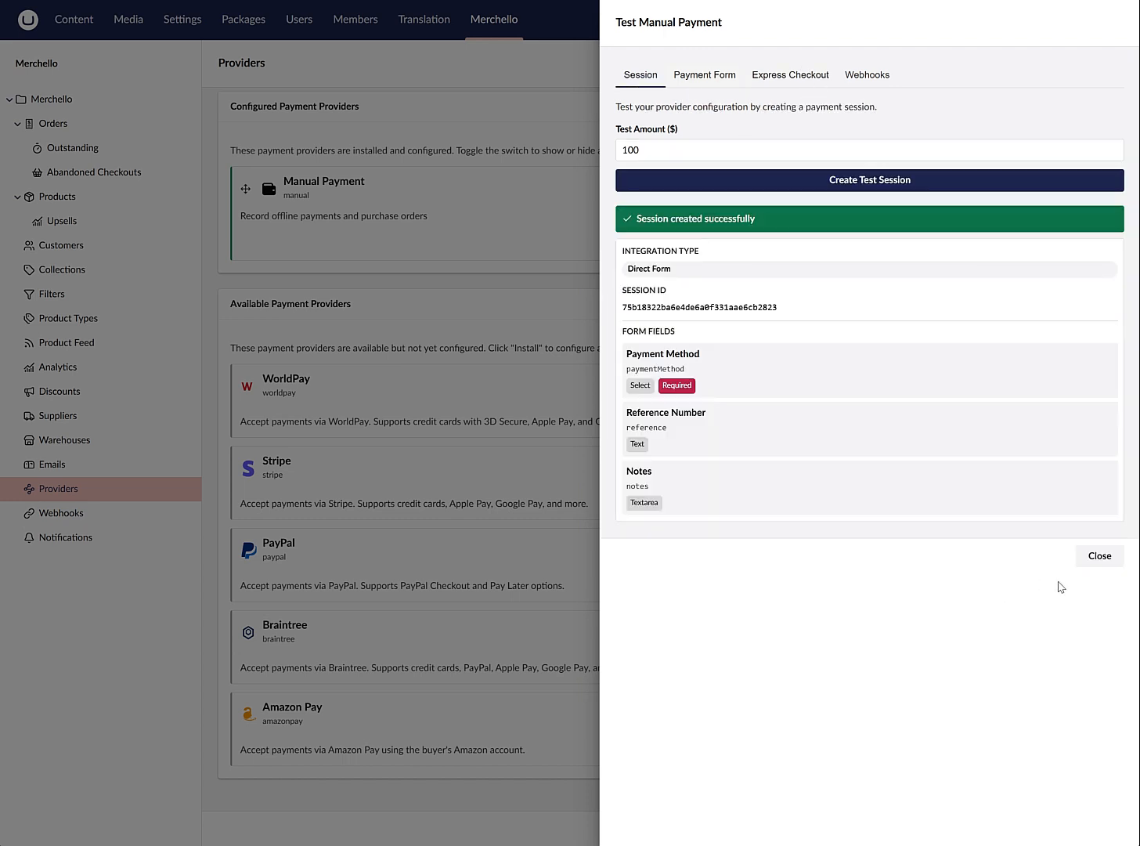
left_click(1108, 564)
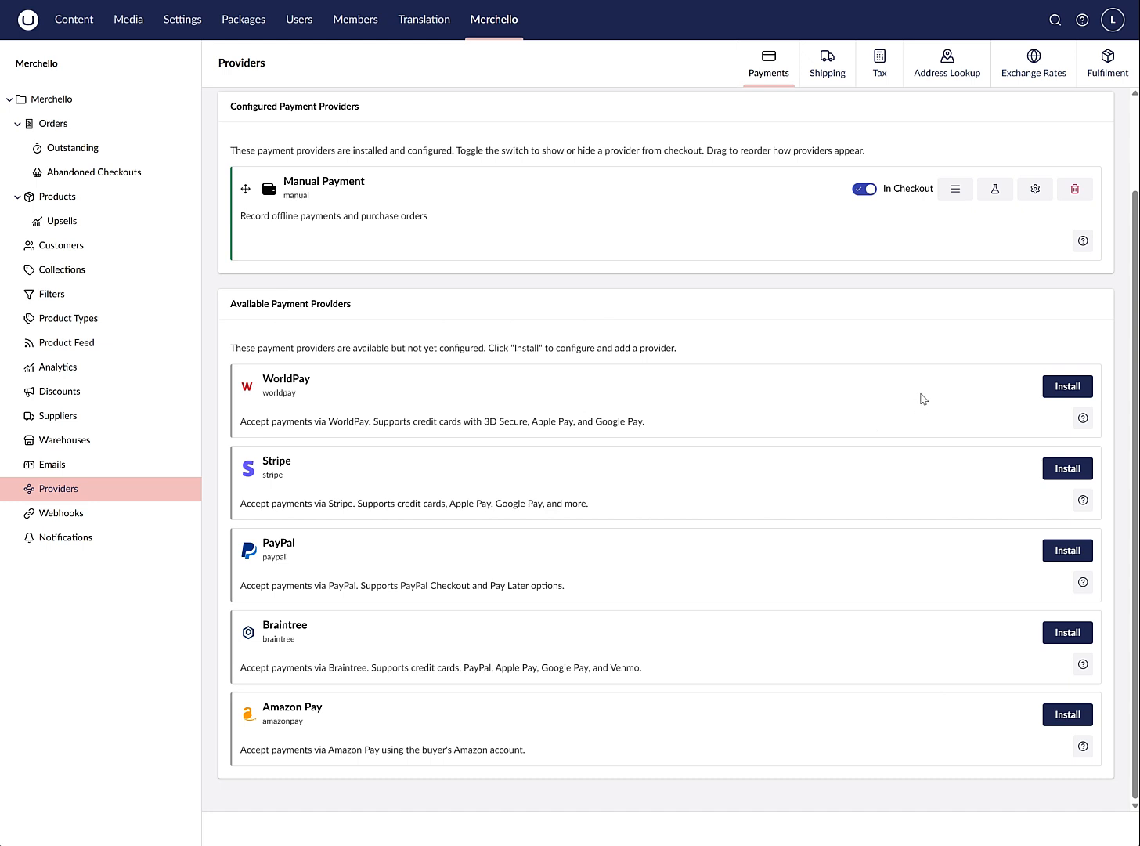
View the webhooks overview and the settings for adding a webhook, without creating one.
left_click(79, 515)
left_click(1086, 183)
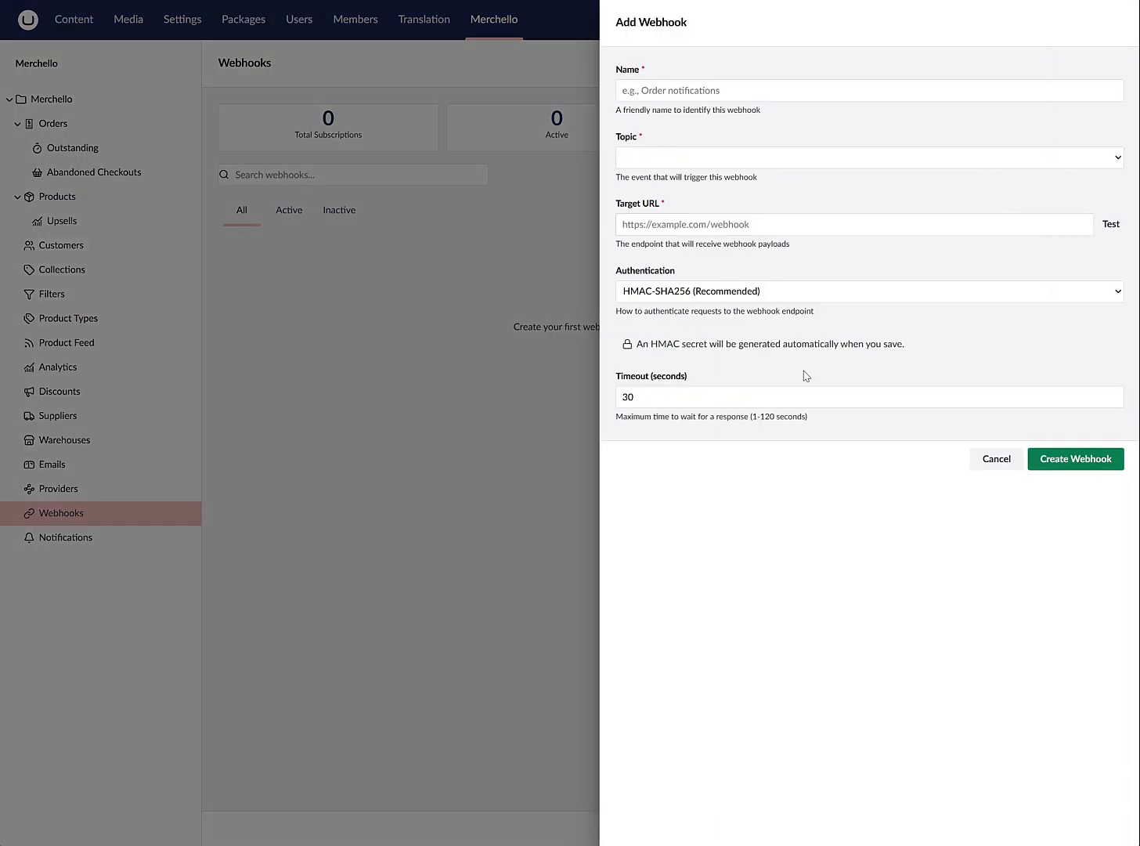
left_click(1004, 462)
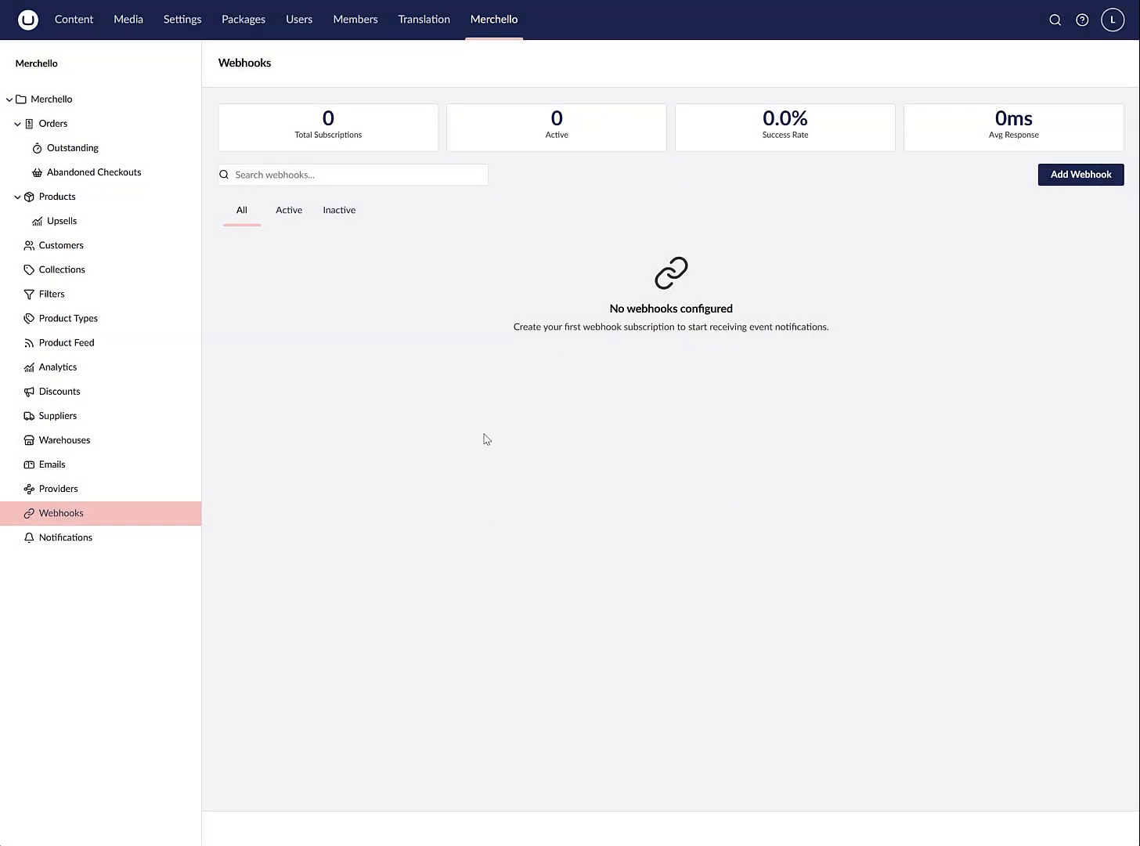
Review the Merchello notifications by domain, expanding the Checkout group to examine its handlers and their priorities.
left_click(110, 540)
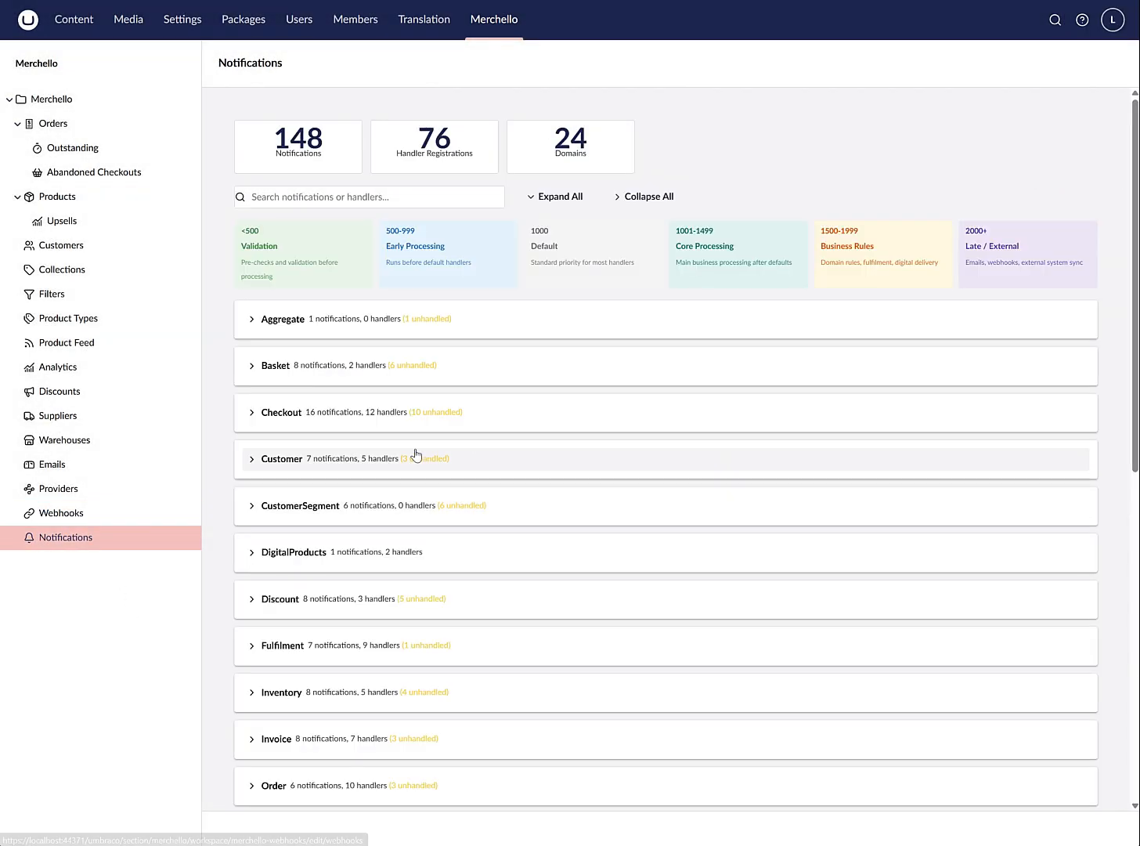
scroll(498, 419, "down", 2)
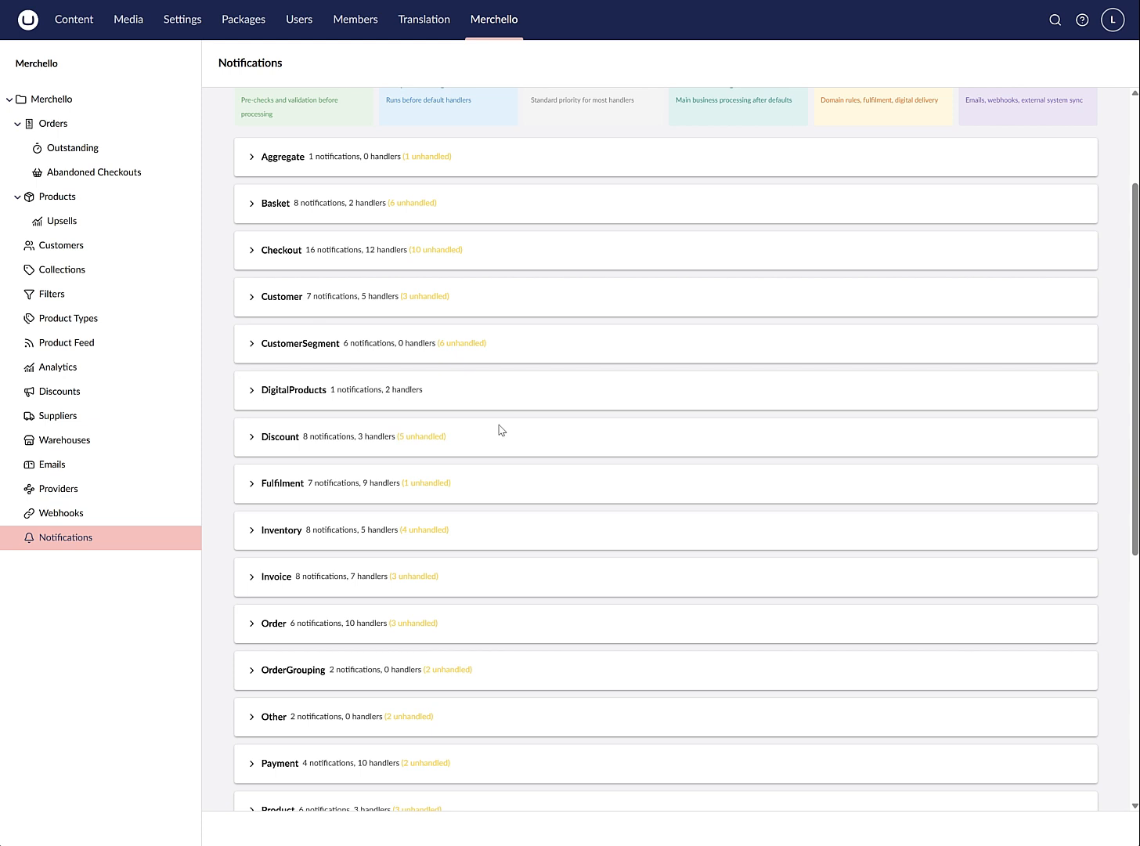
scroll(501, 430, "up", 1)
left_click(241, 319)
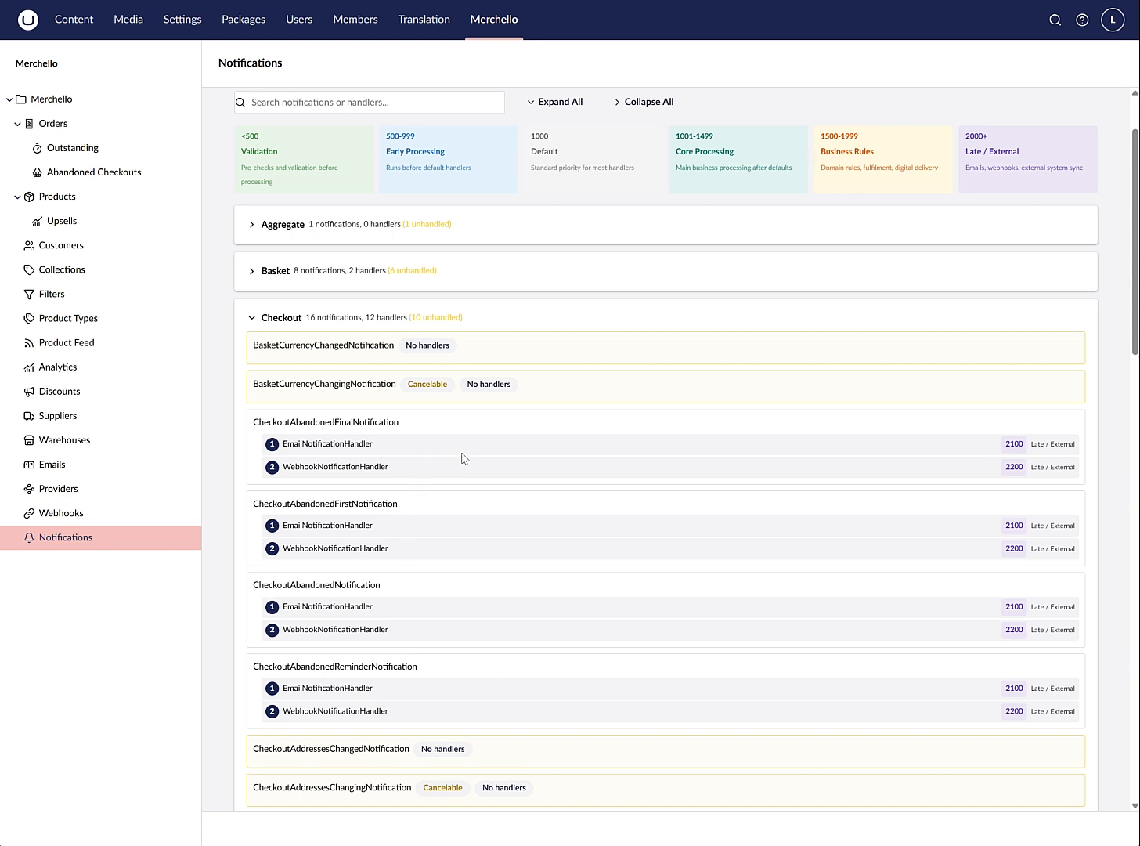
scroll(491, 660, "up", 1)
scroll(549, 610, "up", 1)
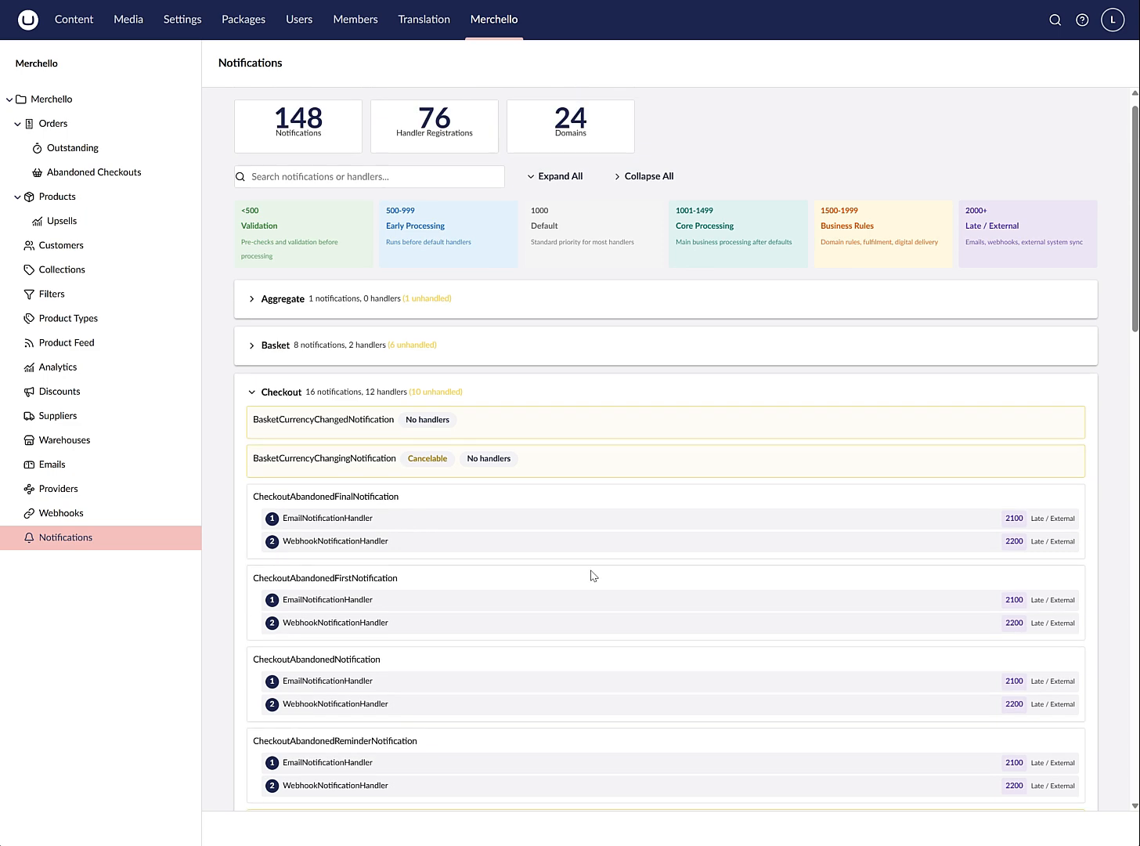
scroll(624, 605, "down", 10)
scroll(640, 520, "down", 10)
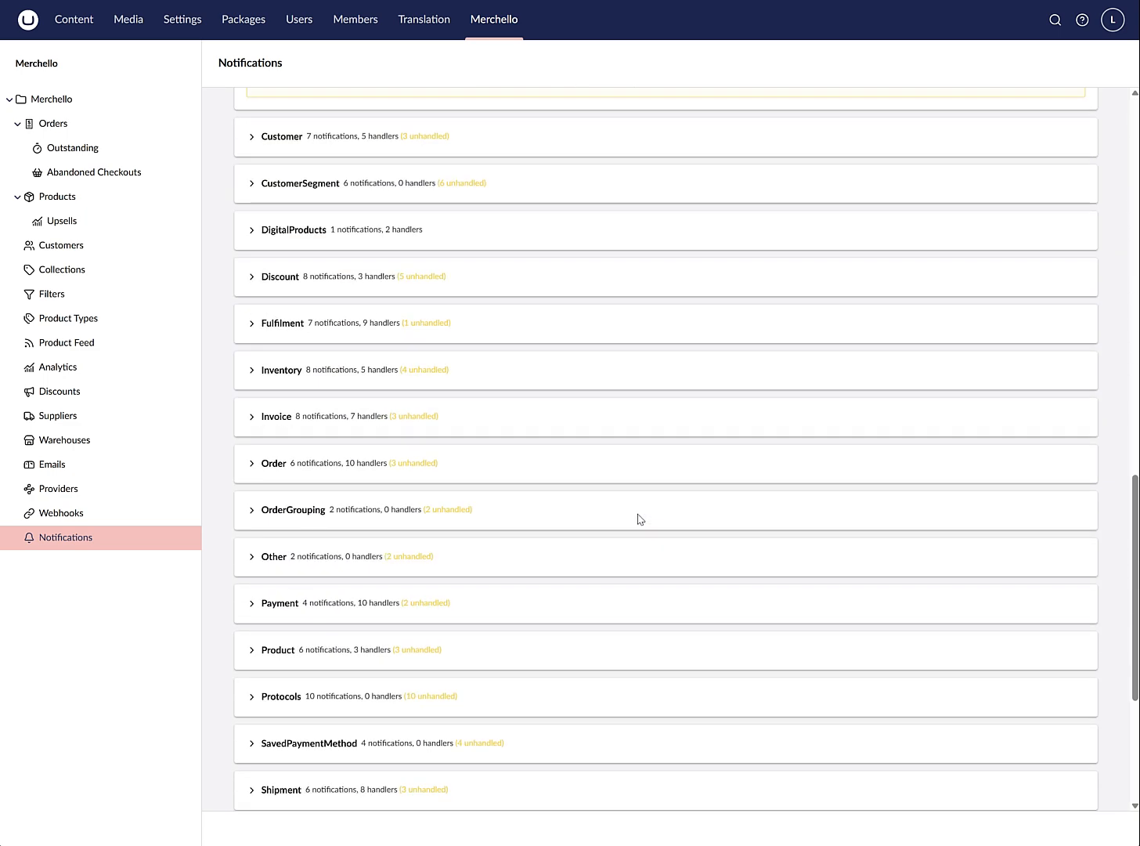
scroll(640, 519, "up", 17)
scroll(398, 343, "up", 3)
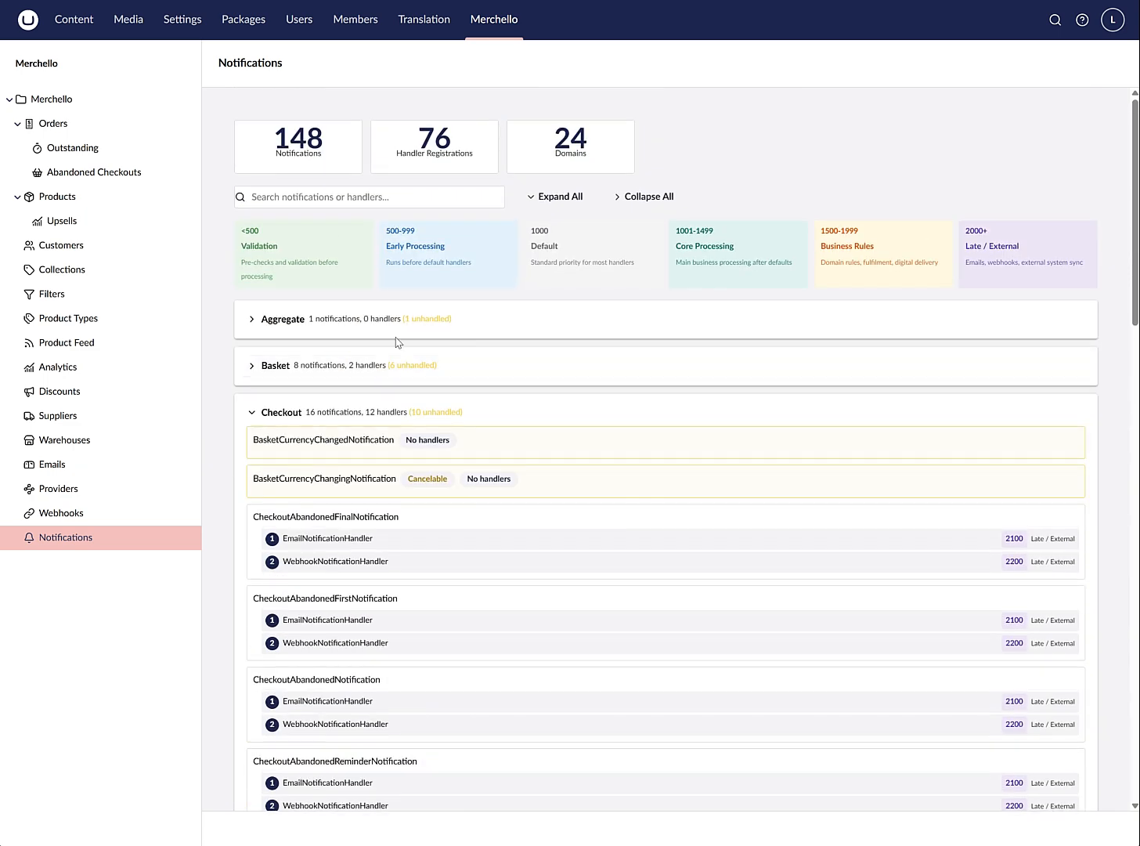